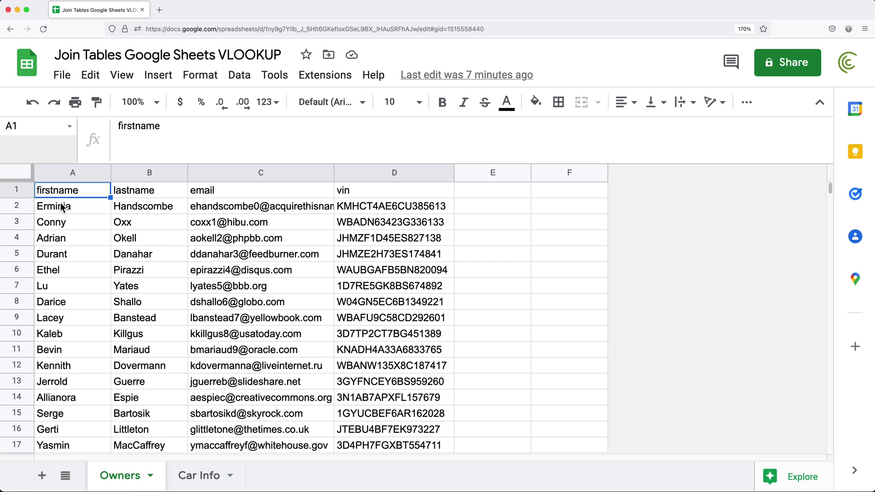
Review the Owners and Car Info sheets, examining the owner details, the car details and the vin column they share
left_click_drag(63, 191, 220, 345)
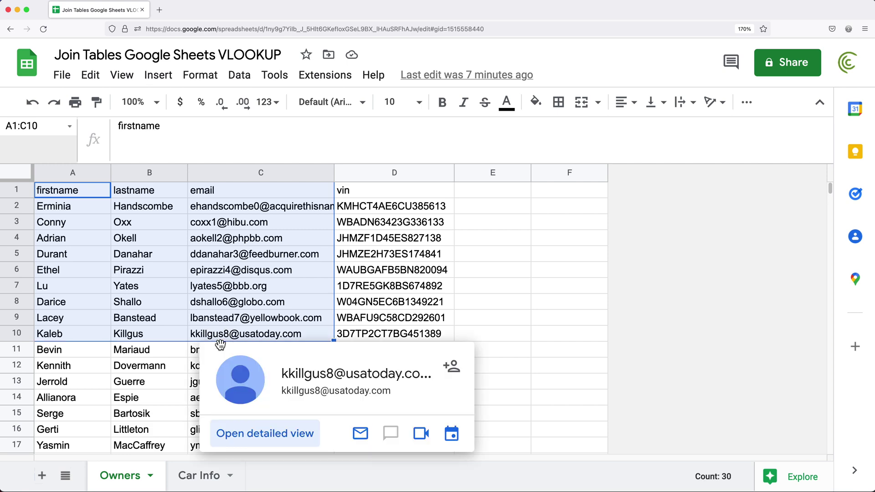
left_click(176, 291)
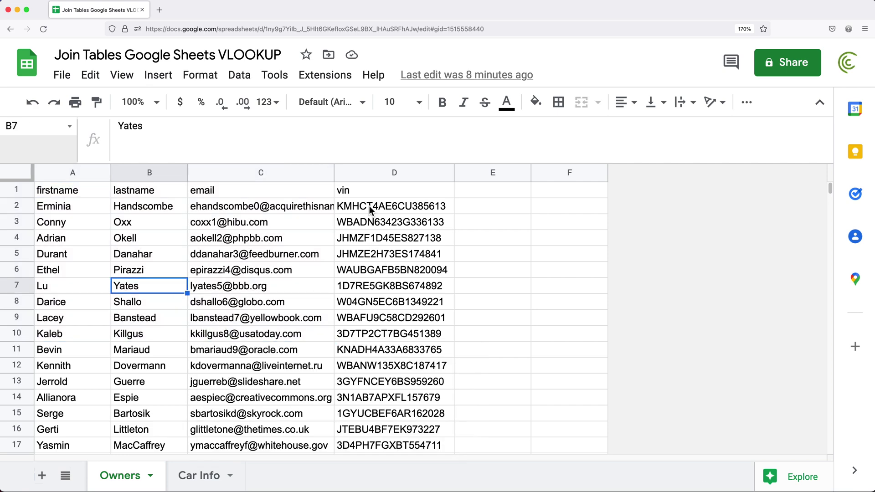
left_click_drag(369, 209, 369, 365)
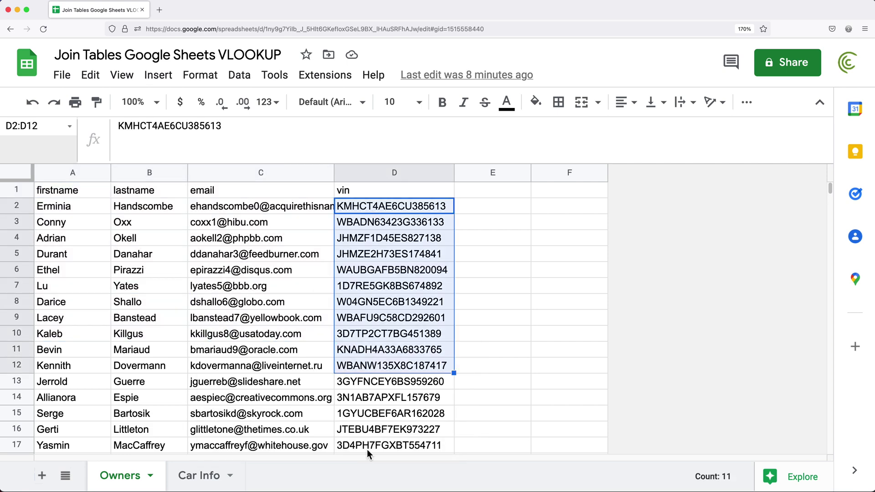
left_click(107, 196)
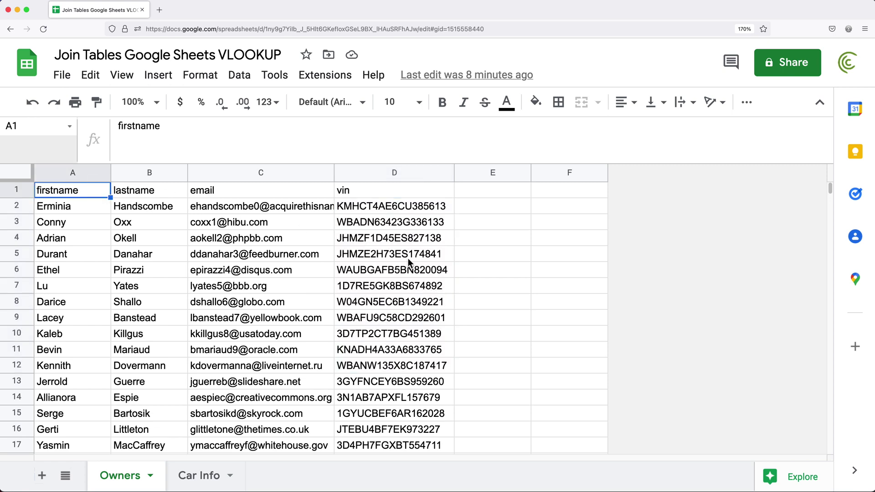
left_click(199, 476)
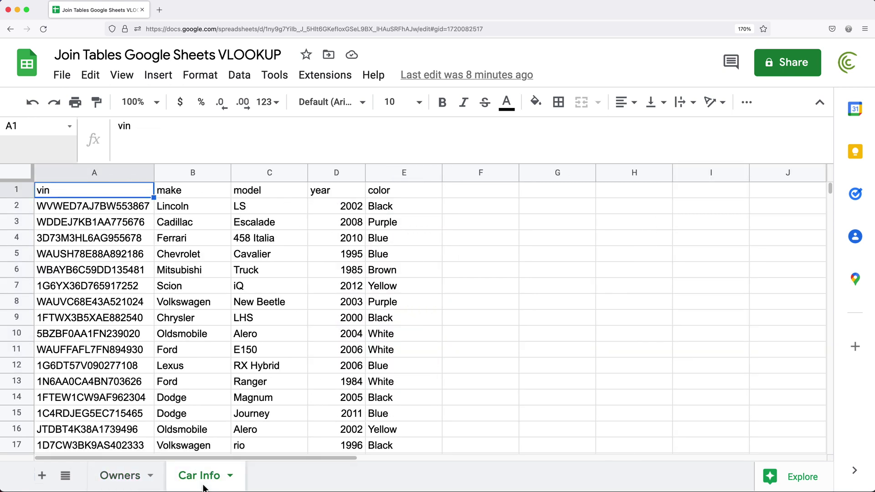
left_click_drag(86, 209, 104, 366)
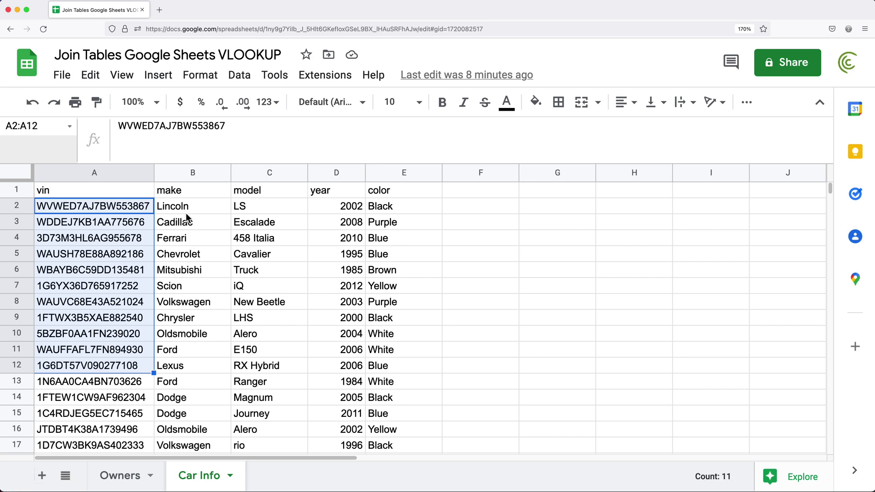
left_click(201, 207)
left_click_drag(201, 210, 394, 310)
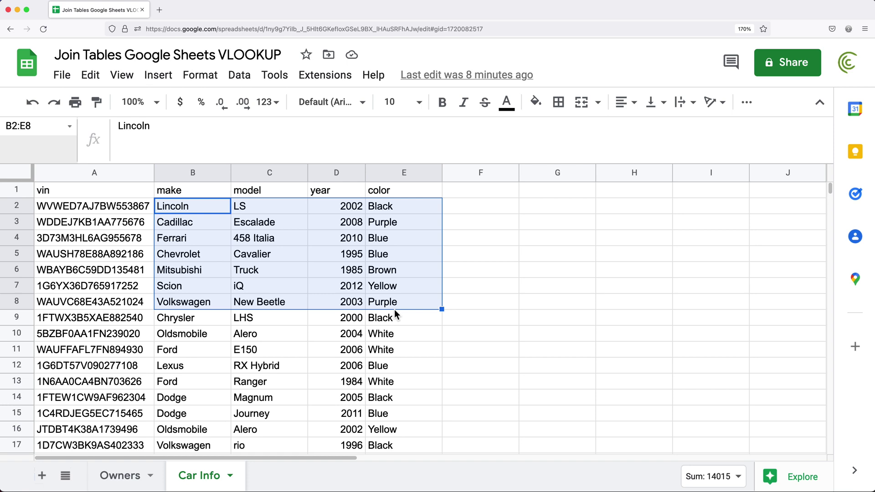
left_click_drag(91, 209, 93, 351)
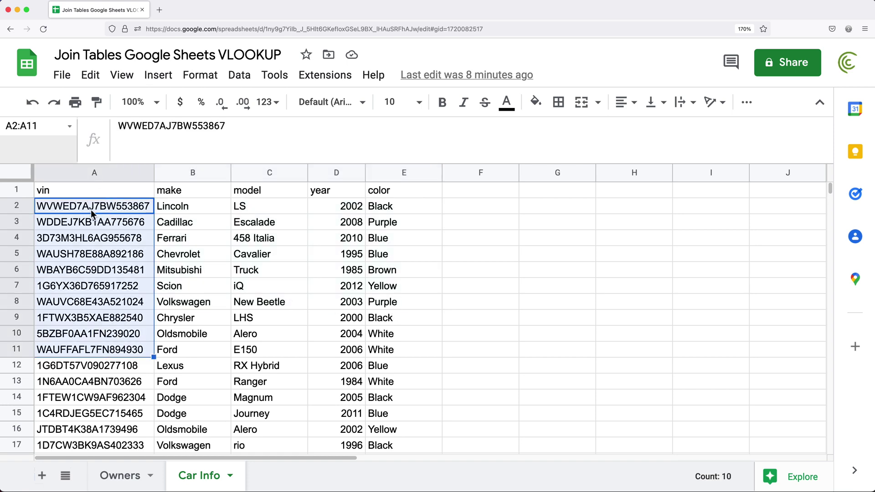
left_click(120, 475)
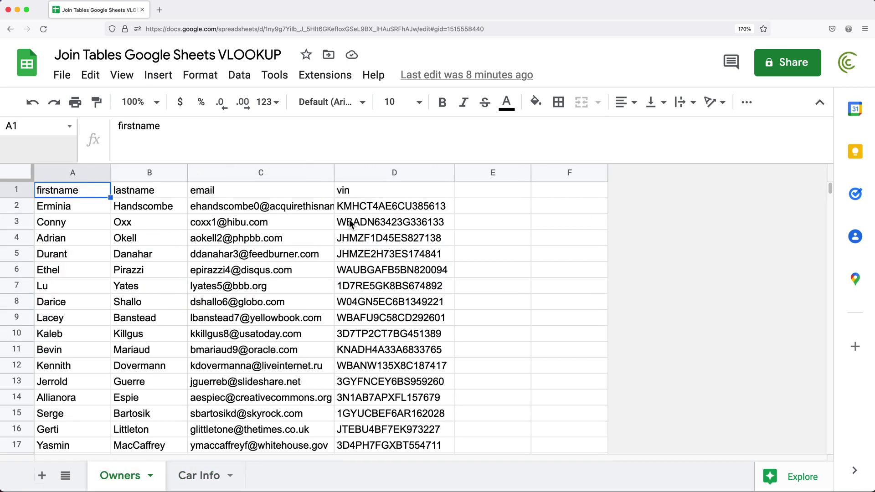
left_click_drag(355, 207, 353, 335)
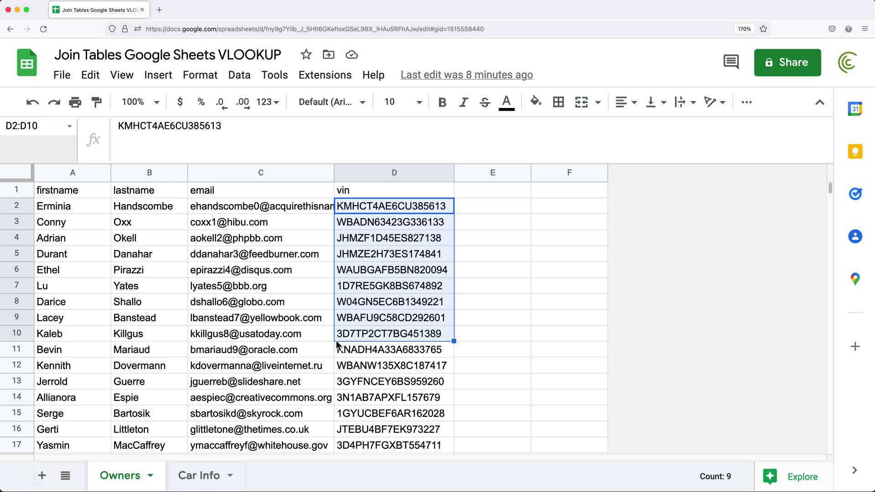
left_click(50, 318)
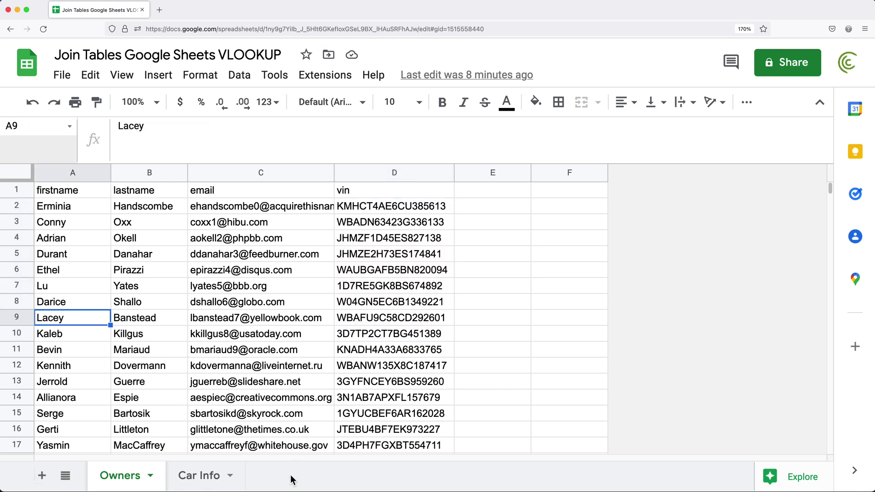
Add a new sheet, place it after Car Info, and rename it Joined Tables
left_click(42, 476)
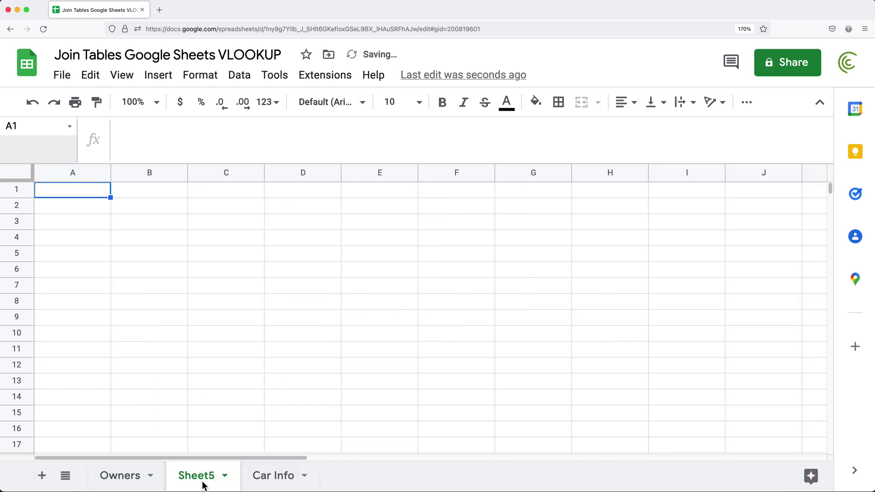
left_click_drag(201, 483, 293, 483)
double_click(285, 482)
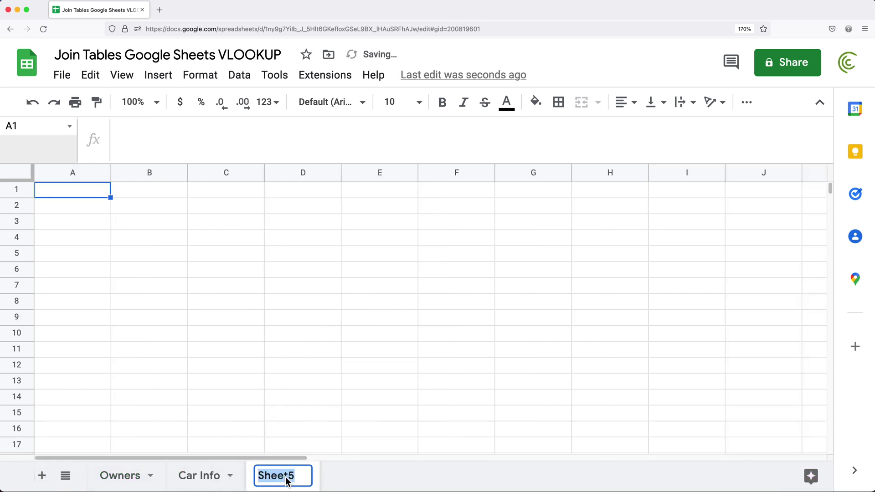
type("Join")
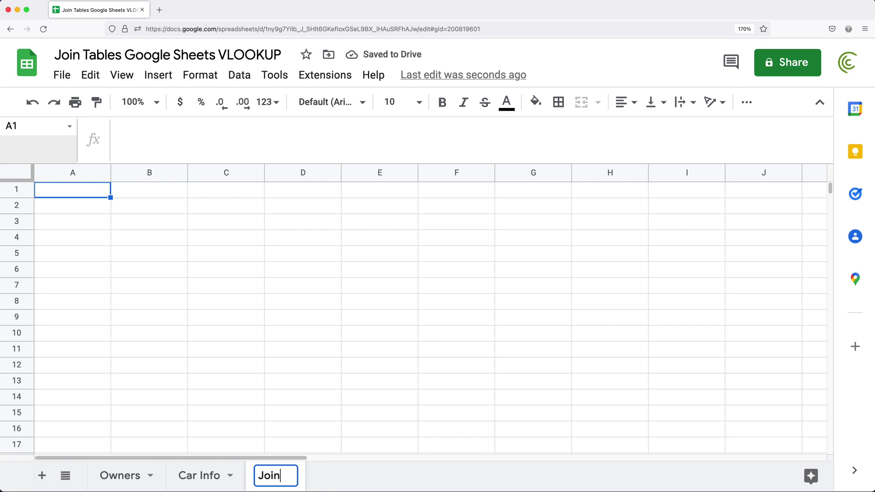
type("ed Tables")
key("Return")
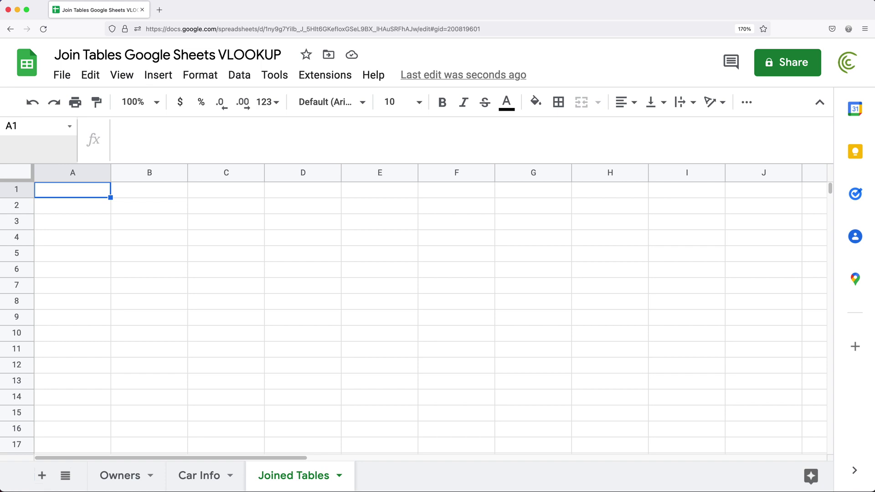
Enter the array formula ={Owners!A2:D} in cell A1 of Joined Tables and widen column D to fit the VINs
type("=")
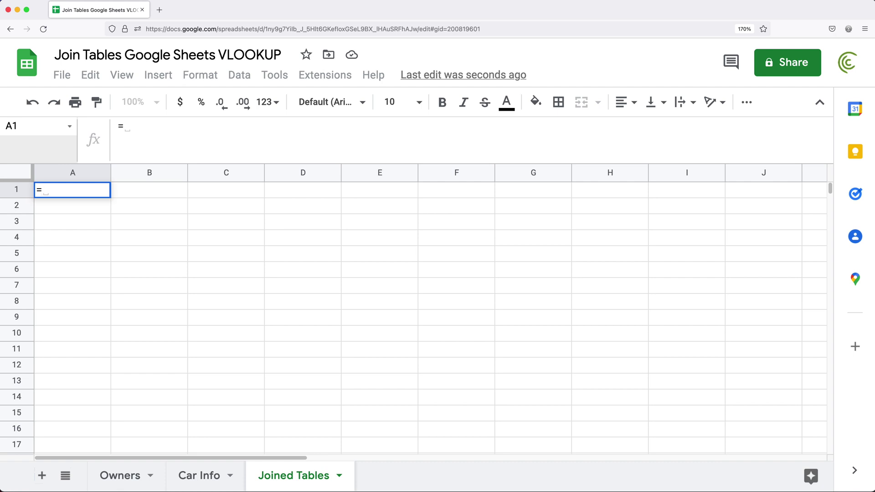
type("{")
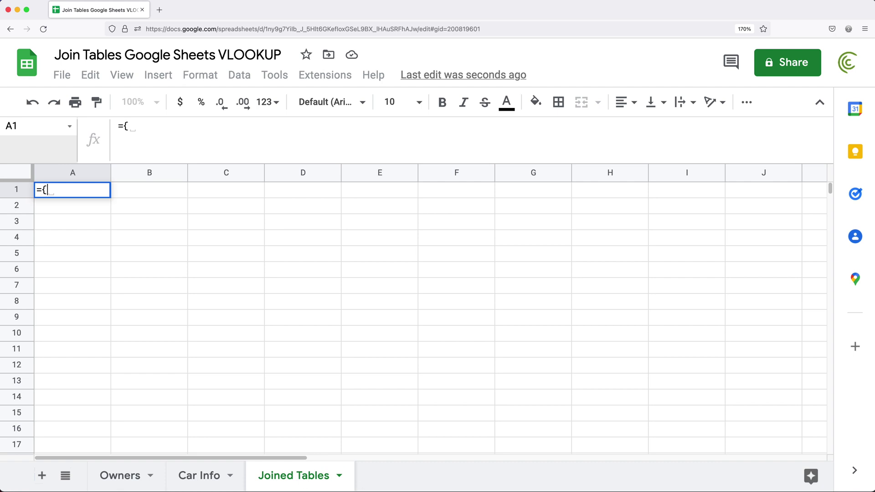
left_click(127, 486)
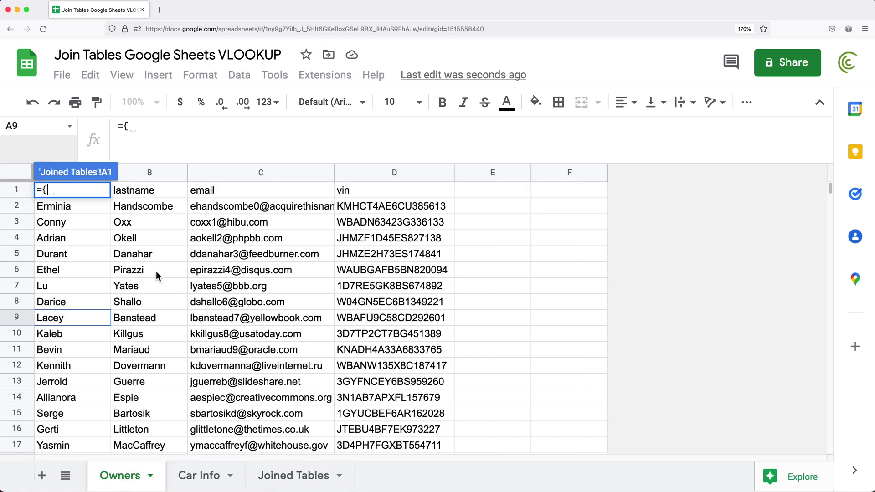
left_click_drag(64, 210, 395, 383)
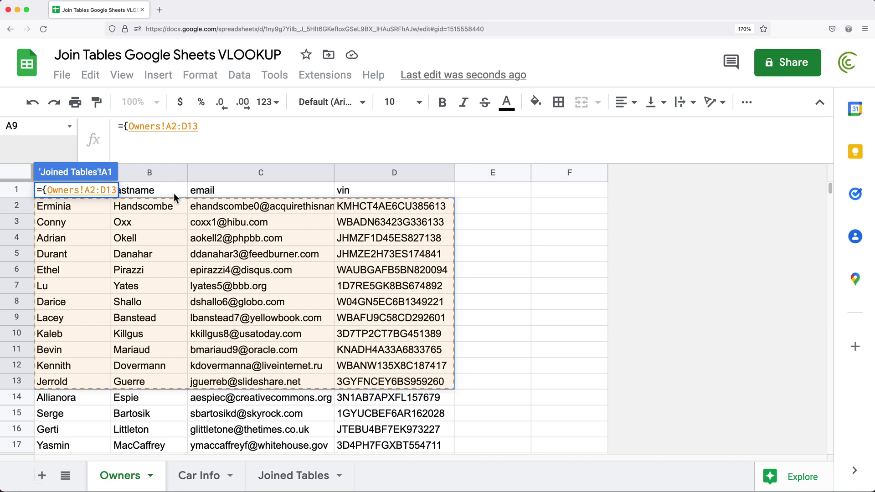
key("BackSpace")
key("BackSpace")
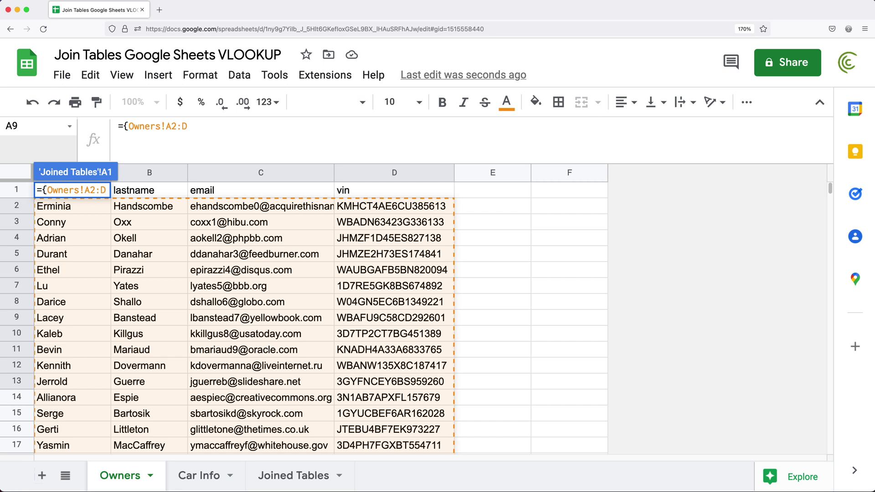
type("}")
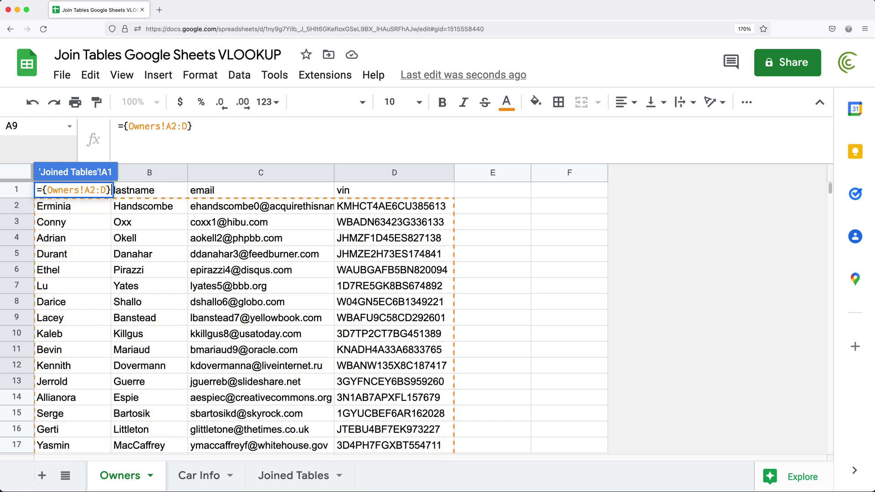
key("Return")
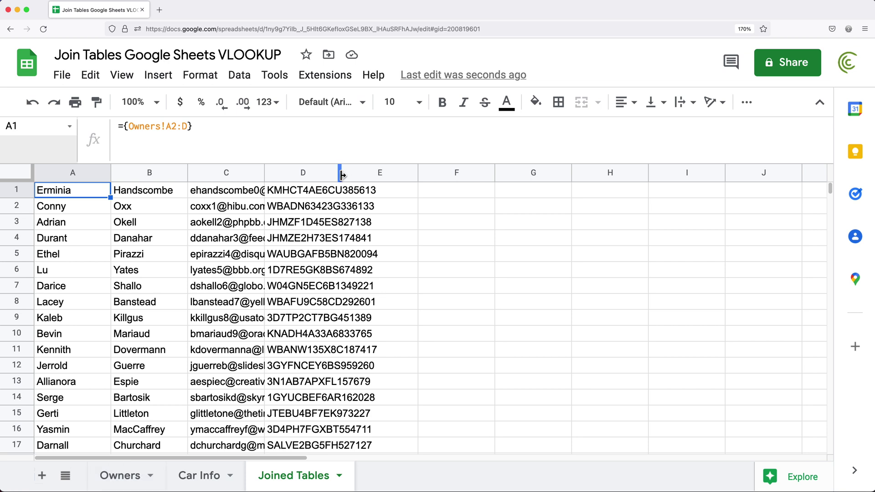
left_click_drag(340, 174, 406, 175)
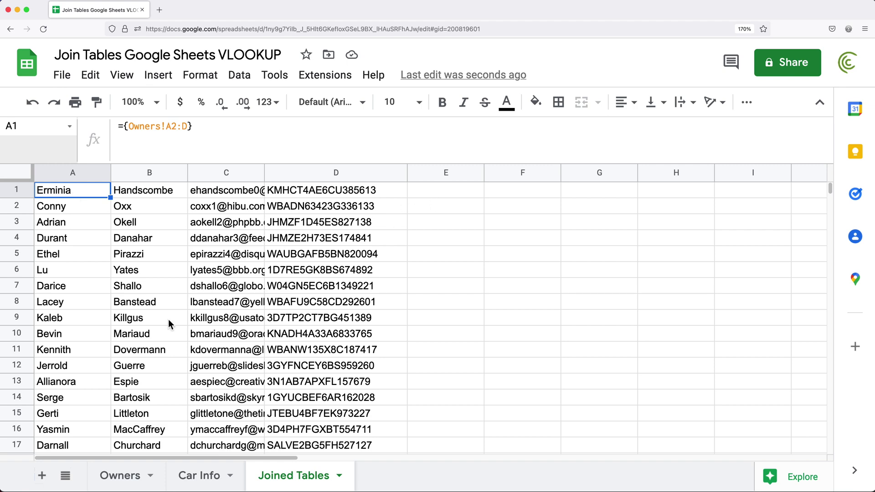
Enter the array formula ={Owners!D2:D} in cell E1 of Joined Tables to bring in the VINs from the Owners sheet
left_click(120, 479)
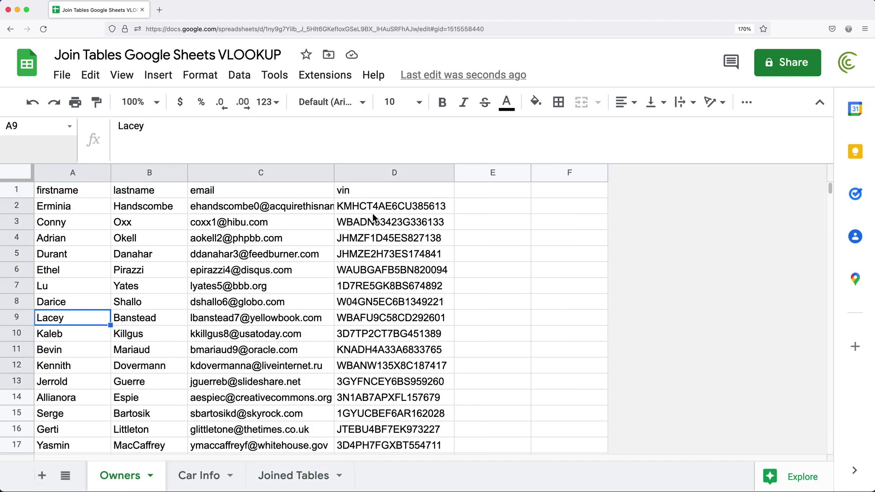
left_click_drag(370, 192, 362, 349)
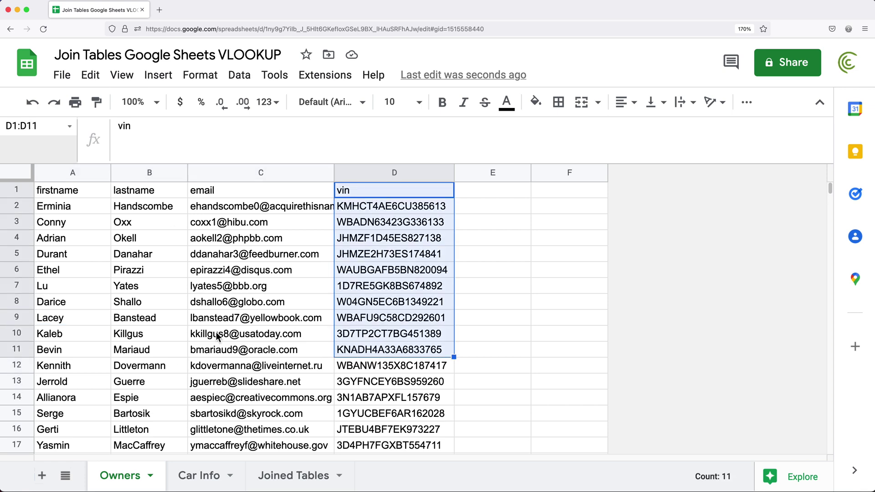
left_click(371, 191)
left_click(300, 485)
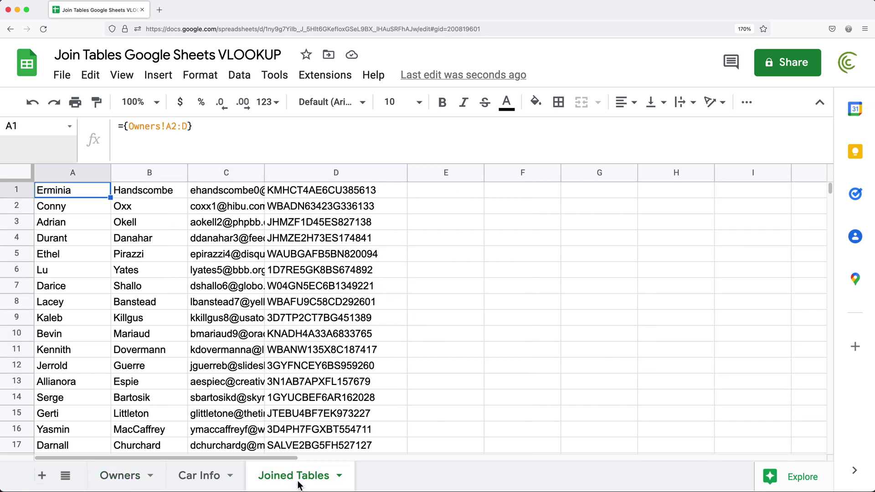
left_click(439, 193)
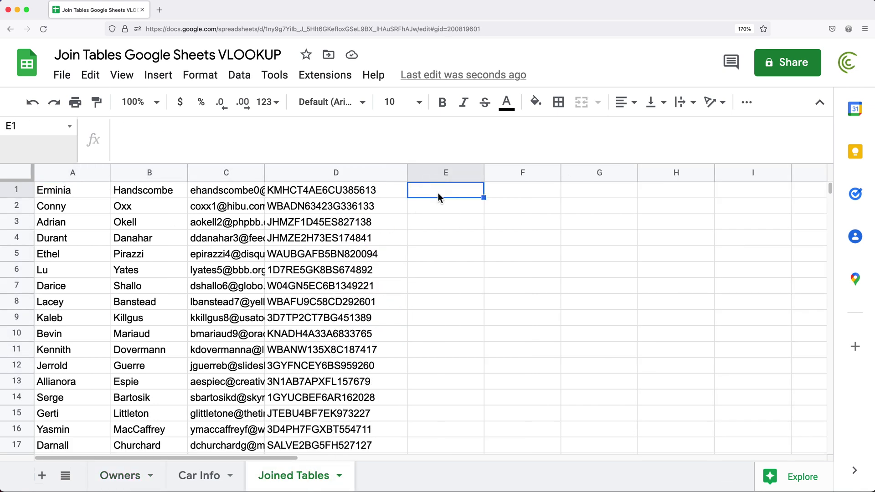
type("={")
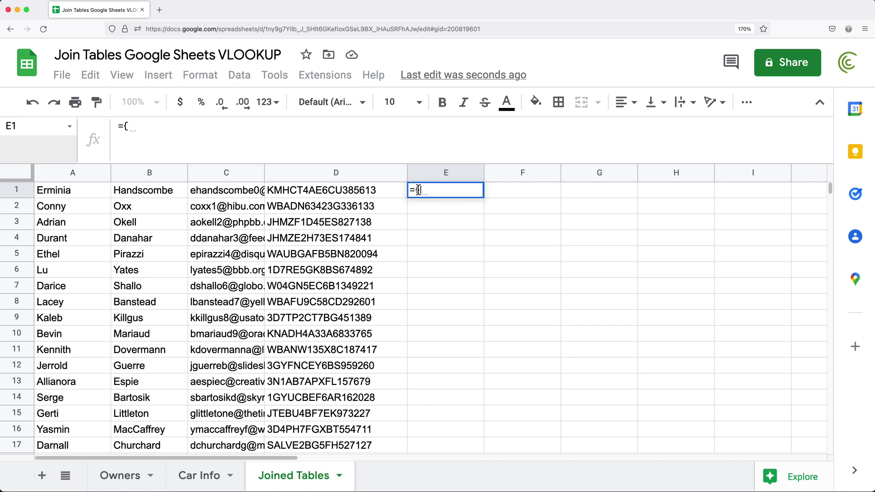
left_click(111, 484)
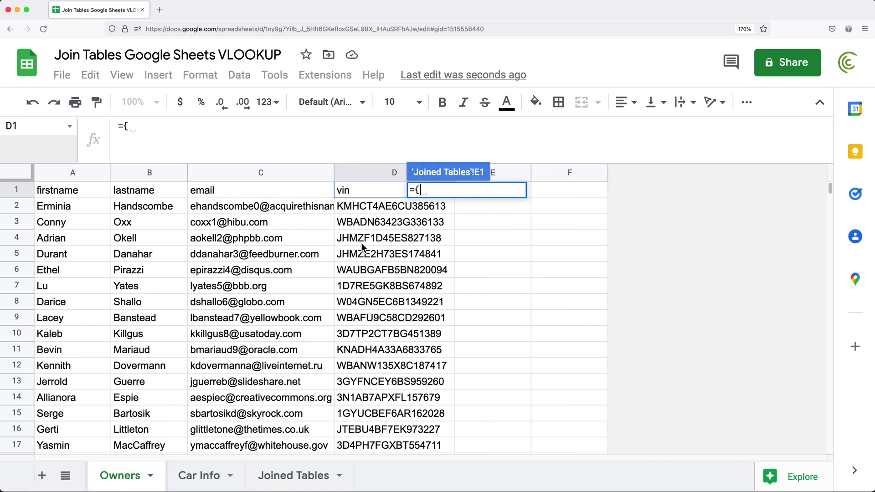
left_click_drag(366, 207, 369, 281)
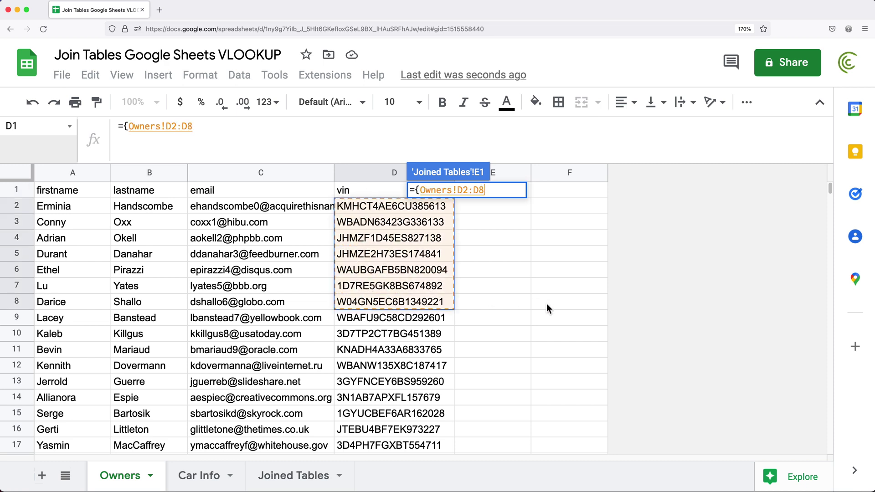
key("BackSpace")
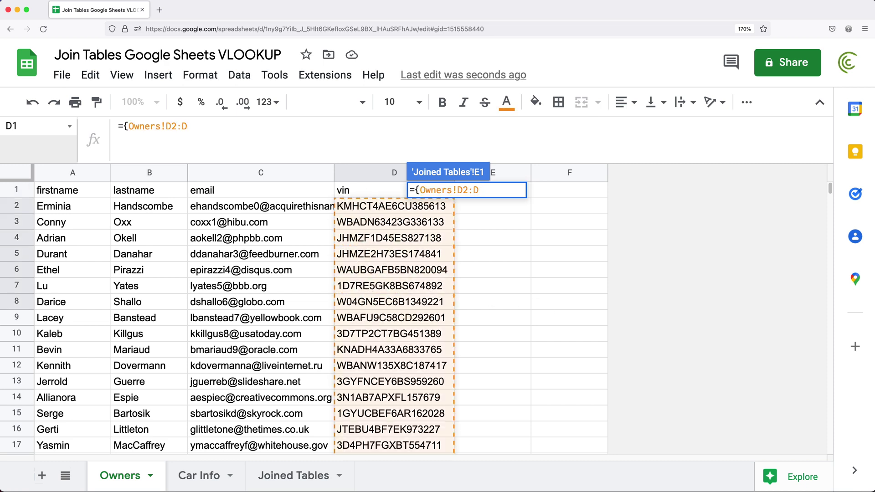
type("}")
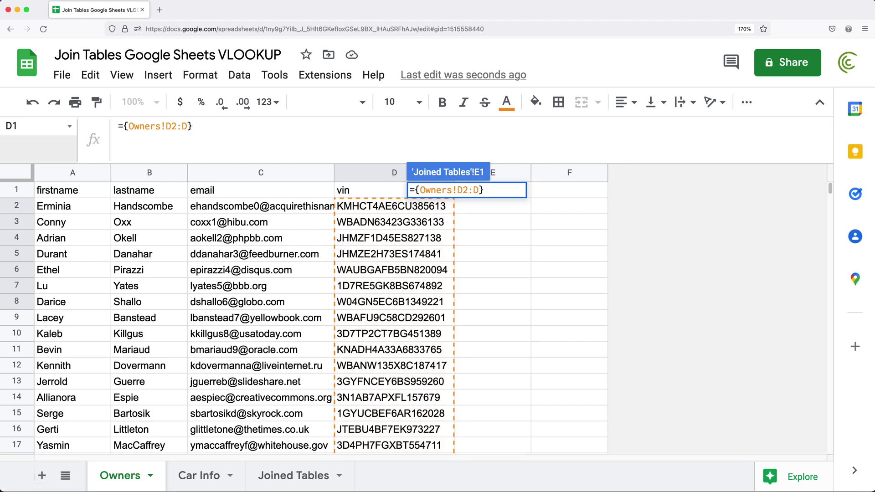
key("Return")
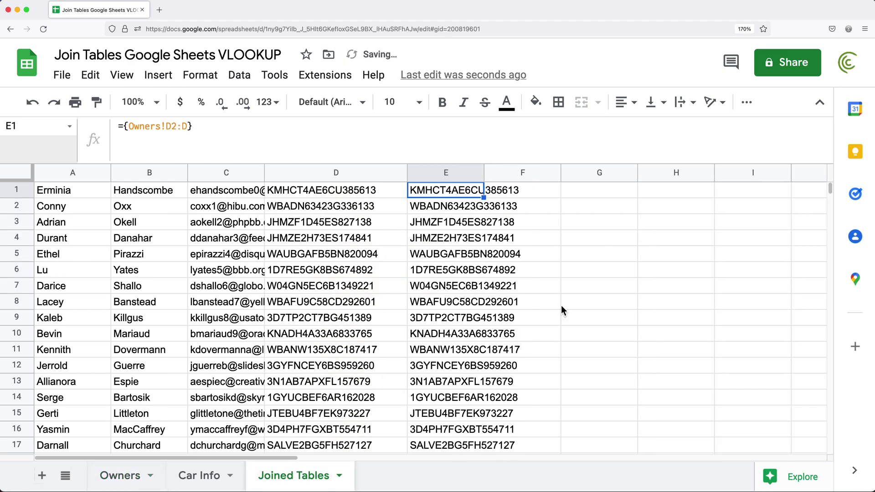
Compare the VINs in columns D and E, and widen column E to fit its full values
left_click_drag(307, 191, 367, 349)
left_click_drag(438, 190, 455, 270)
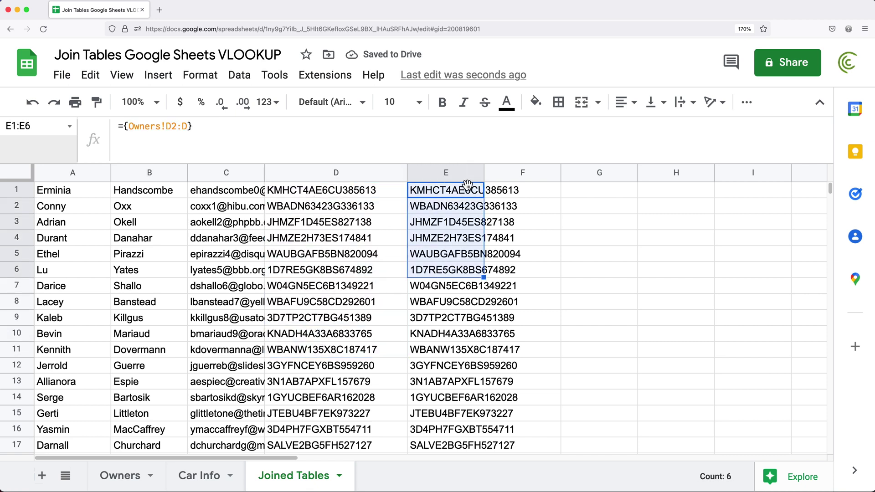
left_click_drag(484, 173, 546, 179)
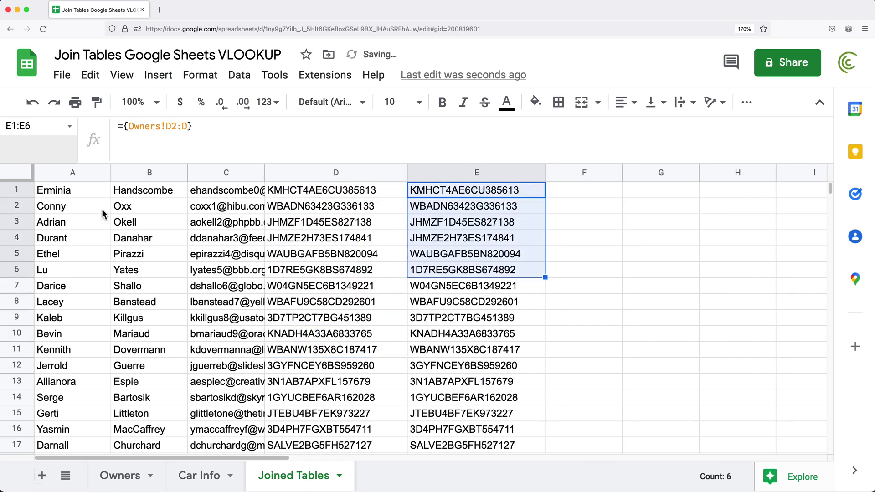
Review the shared vin column across the Owners, Car Info and Joined Tables sheets, and the Car Info columns to look up
left_click(86, 196)
left_click(122, 476)
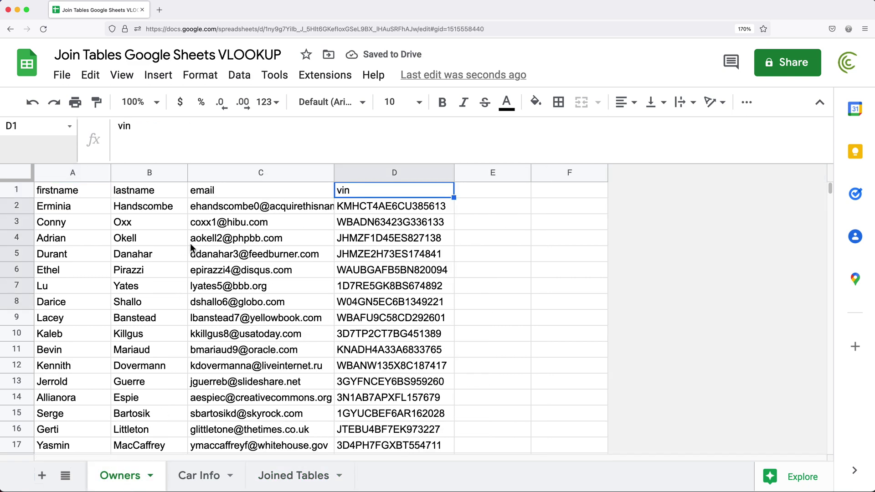
left_click(212, 486)
left_click(291, 484)
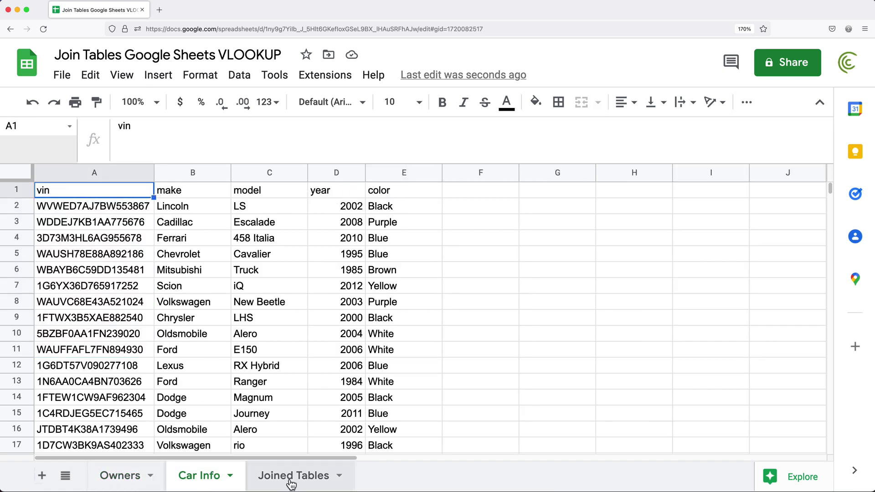
left_click(291, 484)
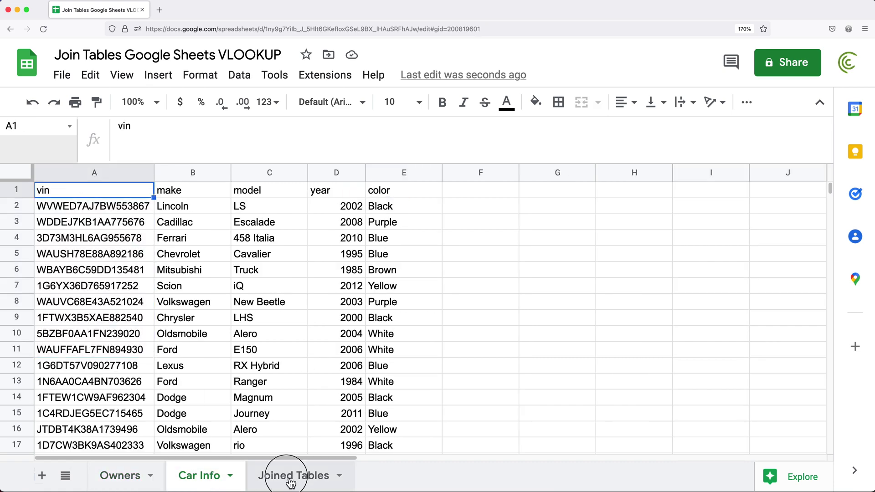
left_click_drag(473, 195, 474, 397)
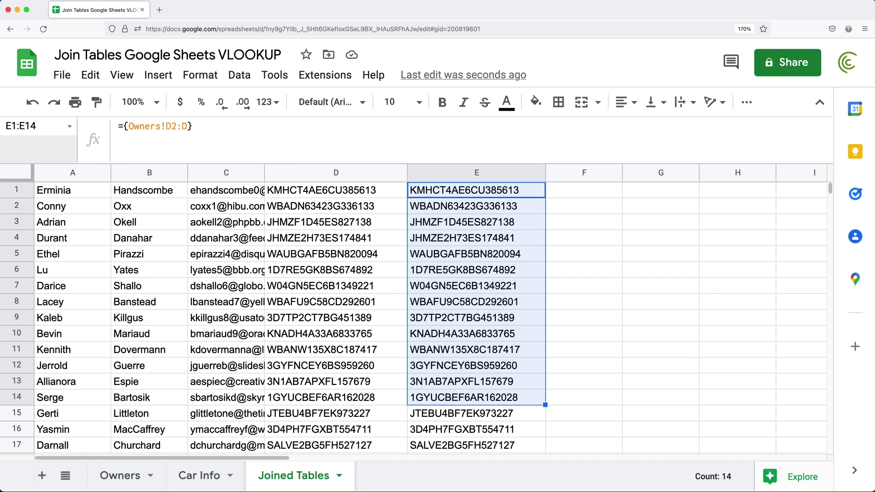
left_click(213, 484)
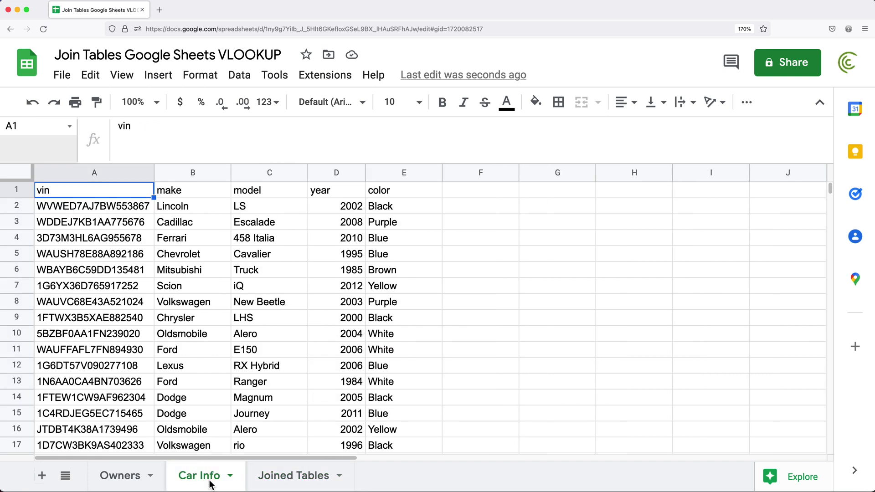
left_click_drag(83, 198, 377, 371)
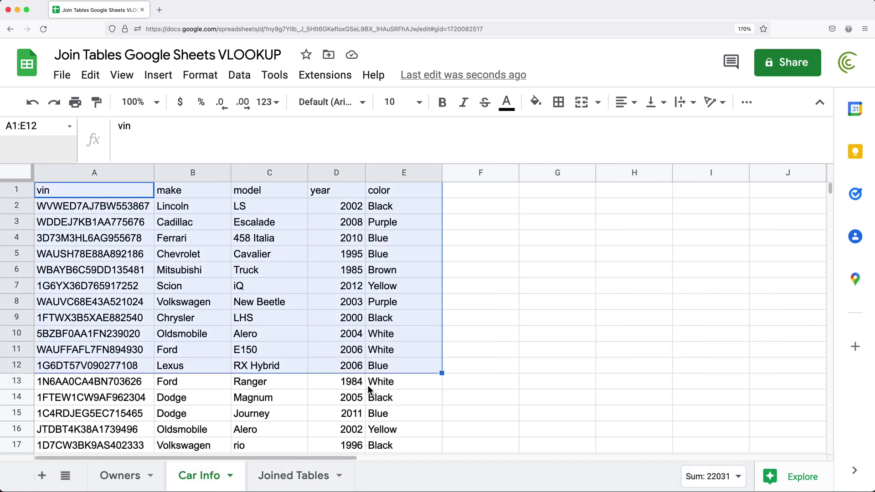
left_click(105, 189)
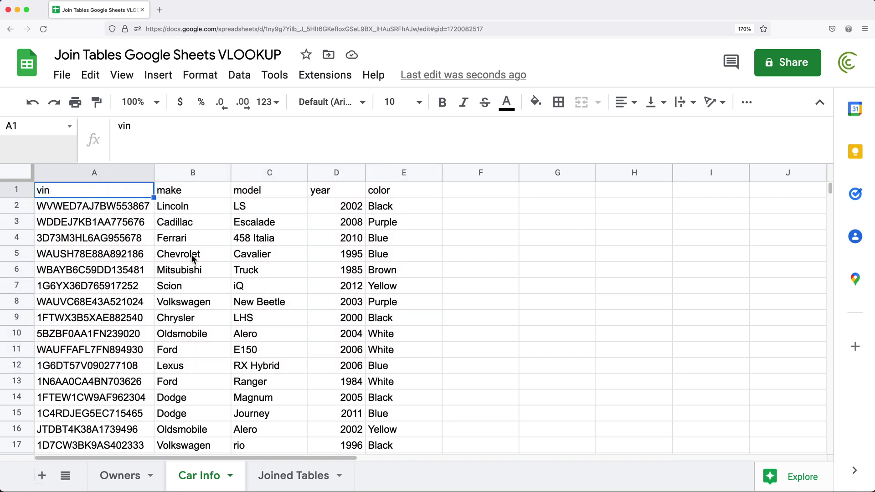
Start a VLOOKUP formula in cell F1 of Joined Tables with E1:E as the search key
left_click(304, 478)
left_click(568, 192)
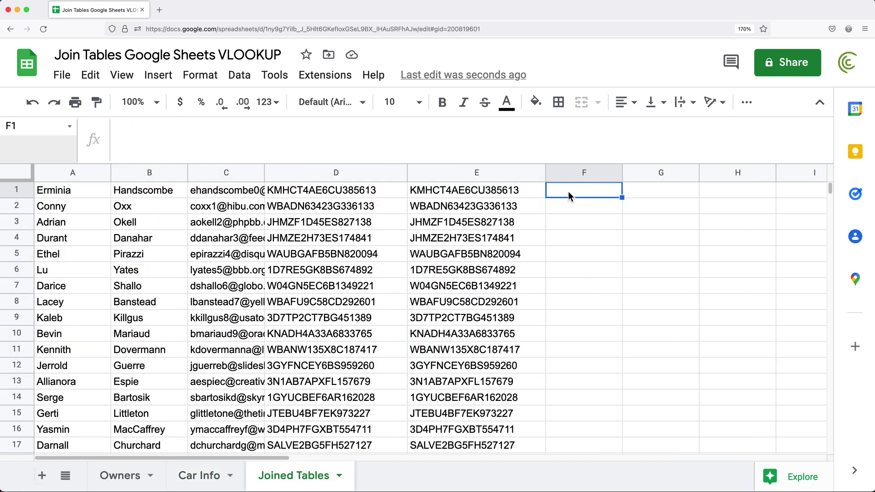
type("=VL")
key("Tab")
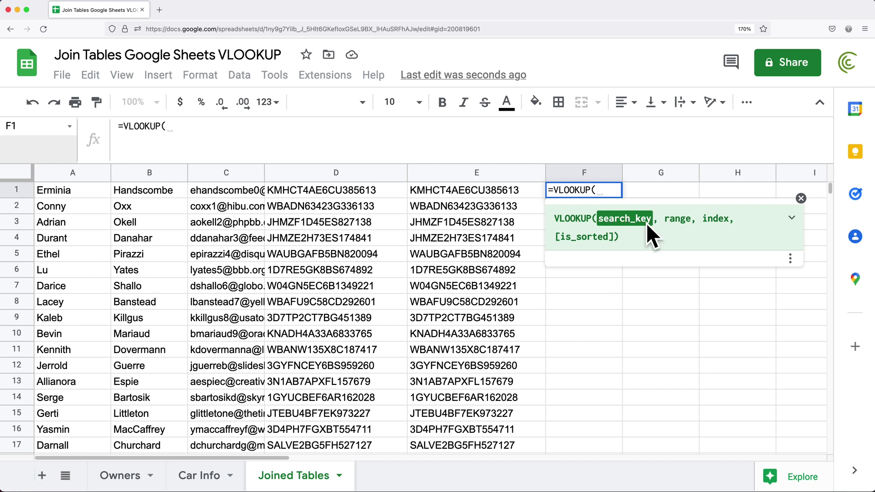
left_click_drag(468, 191, 465, 289)
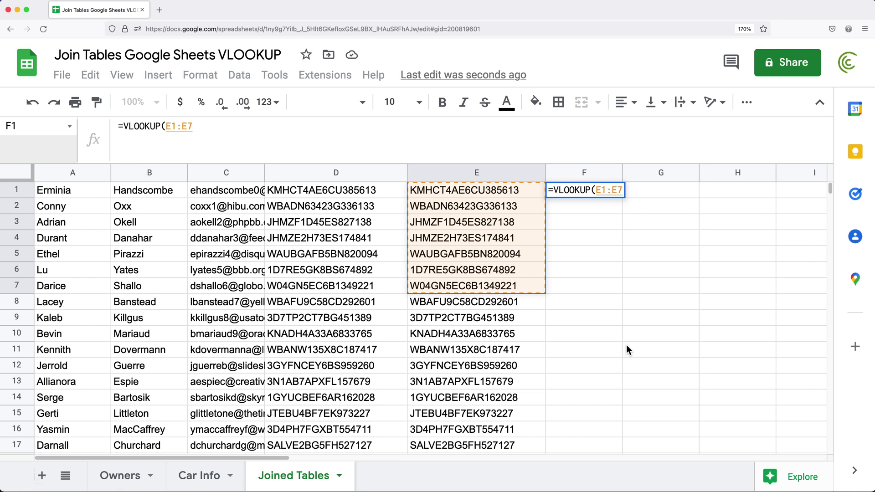
key("BackSpace")
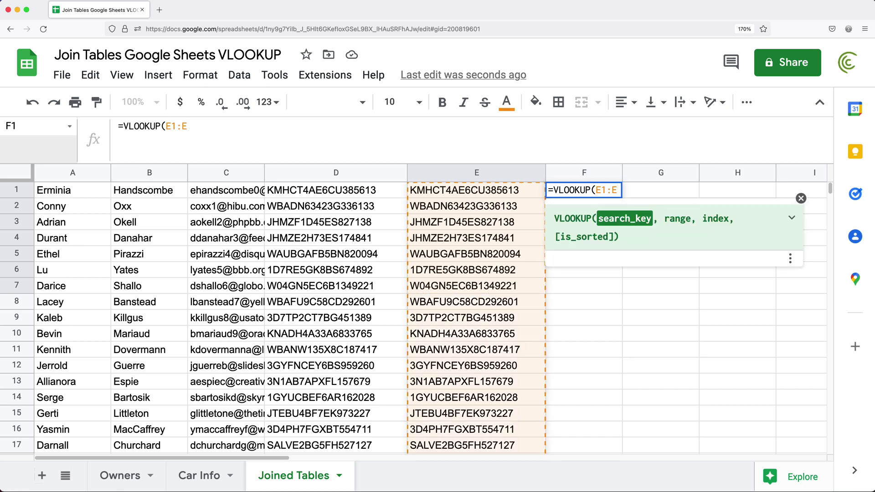
type(",")
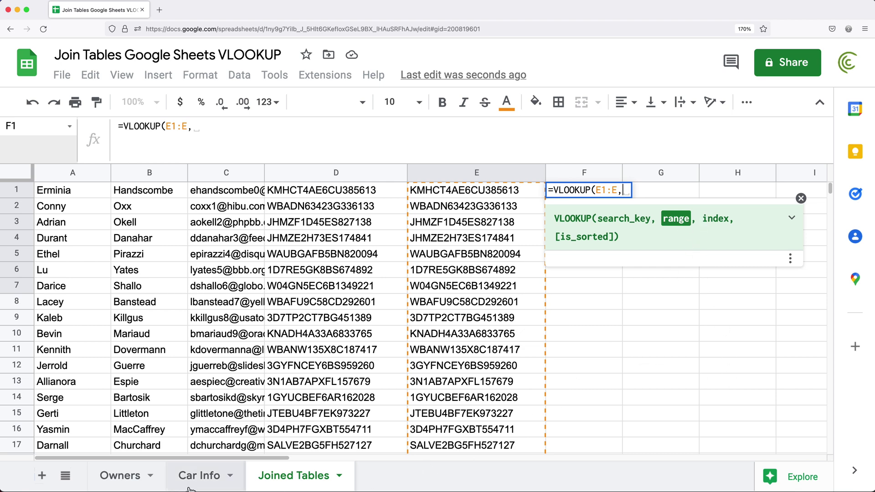
Begin the VLOOKUP range as a curly-brace array whose first element is the Car Info VIN column, 'Car Info'!A2:A, followed by a comma
left_click(204, 478)
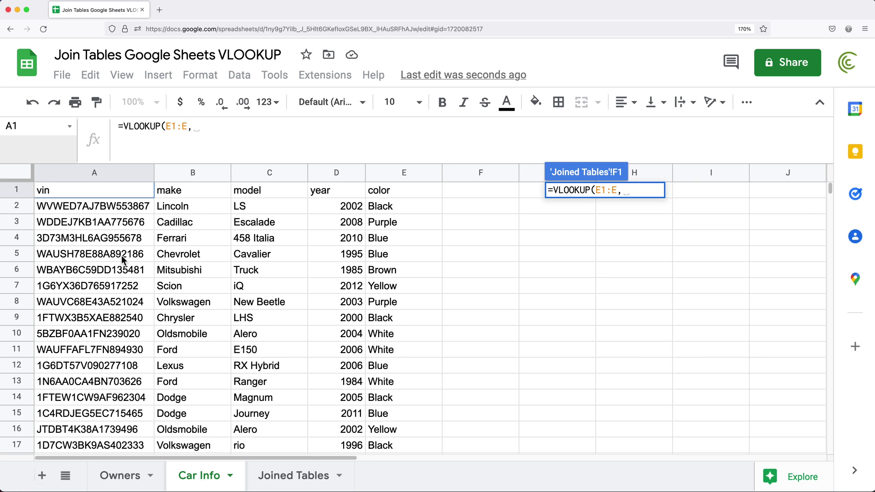
left_click(627, 190)
type("{")
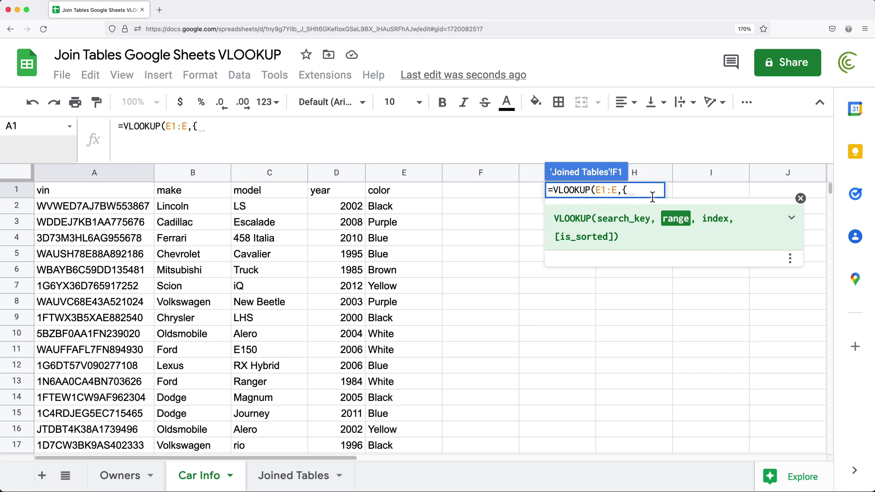
left_click(98, 206)
left_click_drag(100, 208, 111, 290)
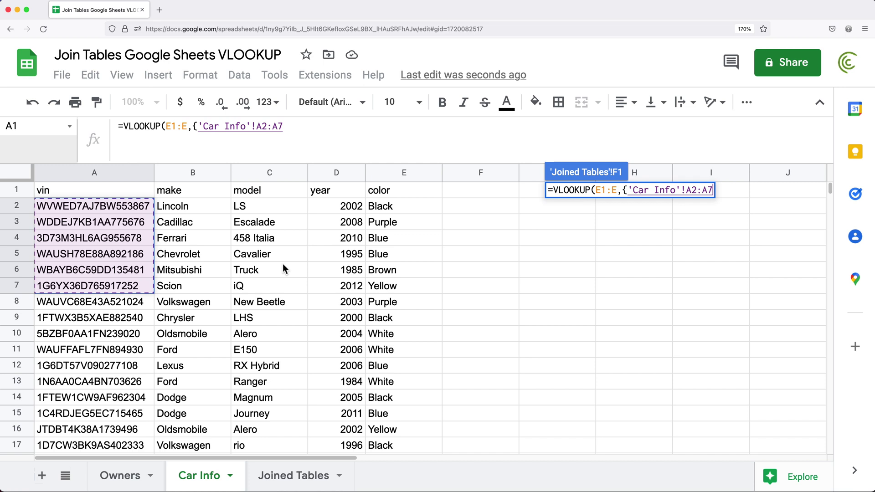
key("BackSpace")
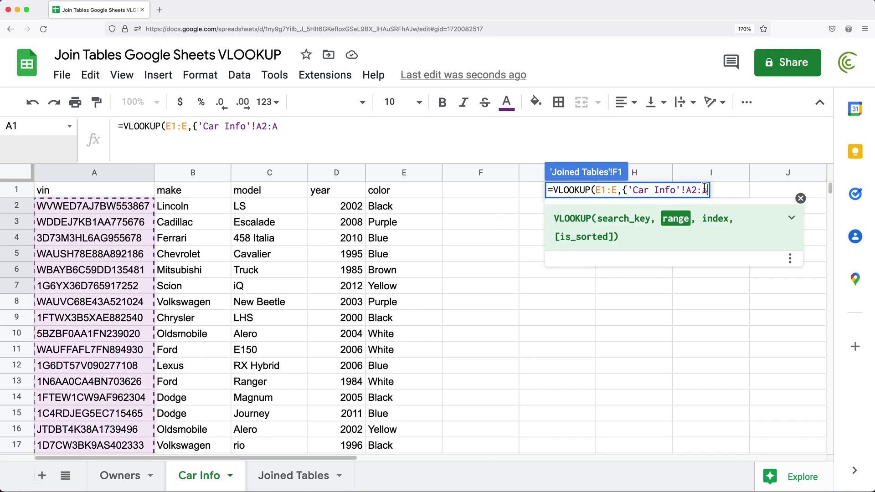
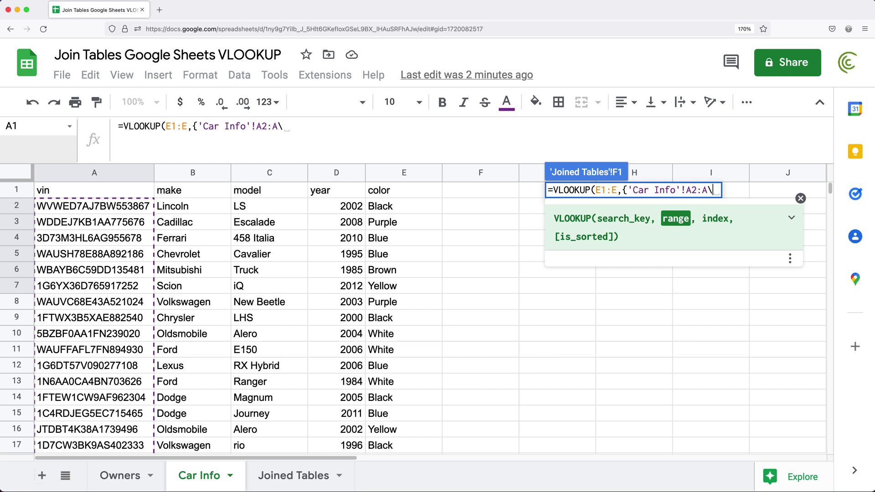
key("BackSpace")
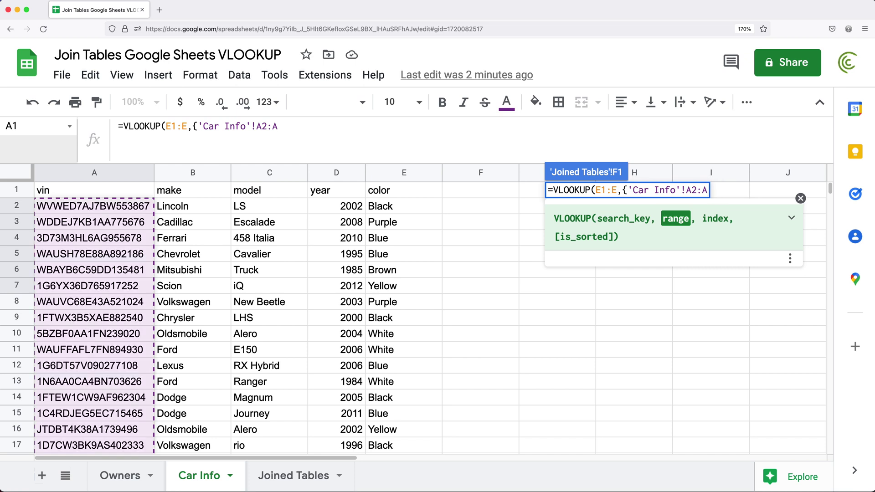
type(",")
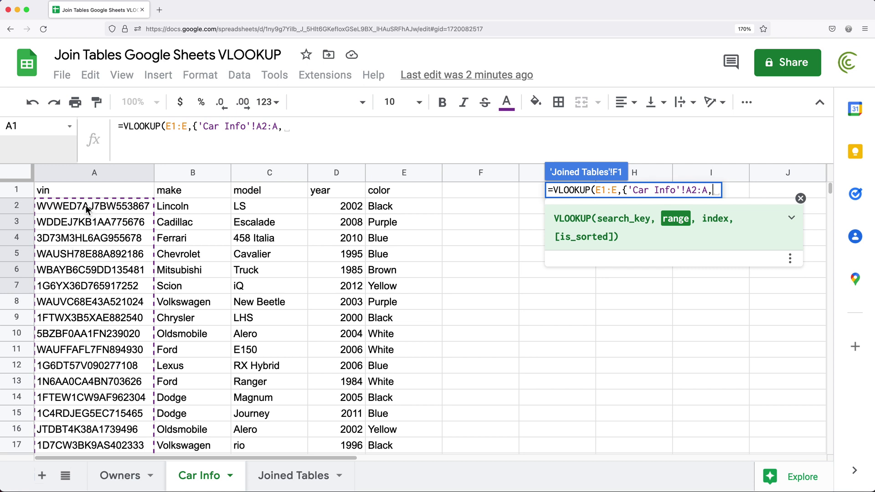
Add the full Car Info table, 'Car Info'!A2:E, as the second array element and close the range argument
mouse_move(89, 210)
left_mouse_down()
mouse_move(255, 223)
mouse_move(391, 283)
mouse_move(397, 335)
left_mouse_up()
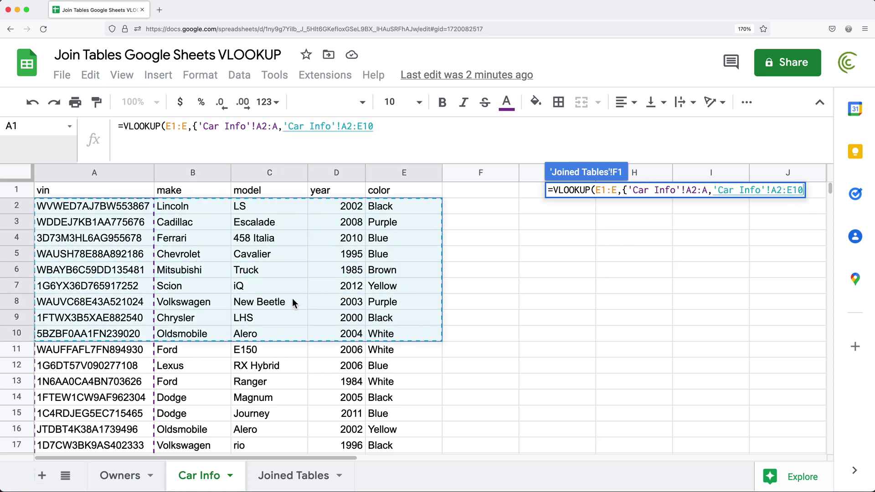
key("BackSpace")
key("BackSpace")
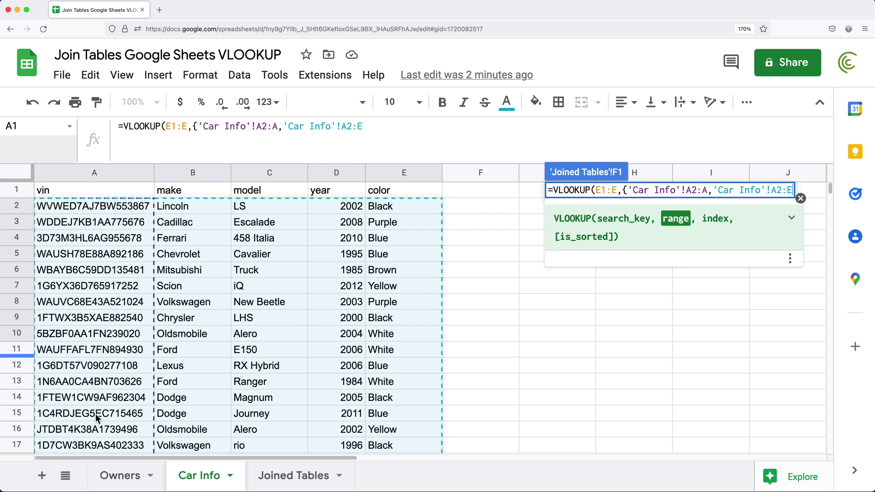
type("}")
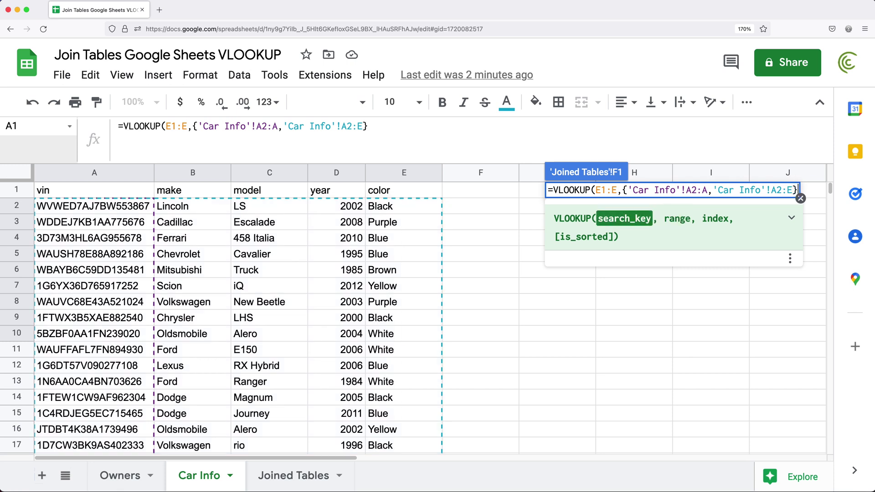
type(",")
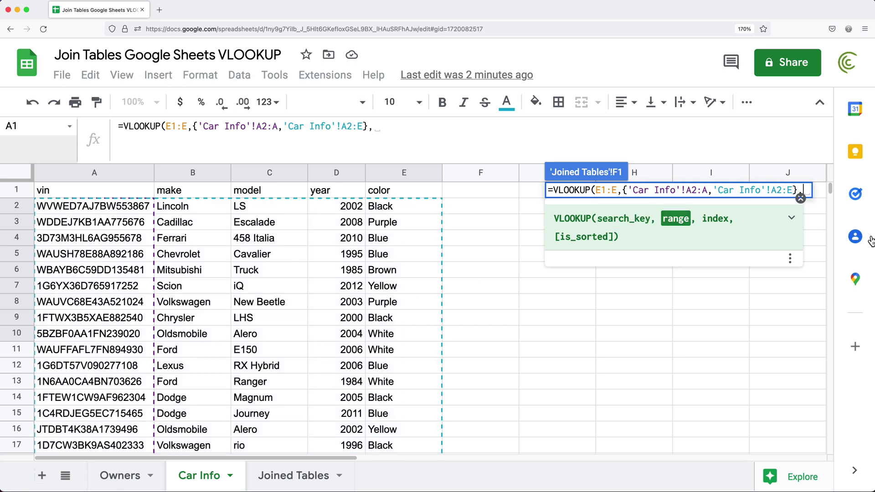
Enter the array {2,3,4,5,6} as the VLOOKUP index argument, followed by a comma
left_click(803, 189)
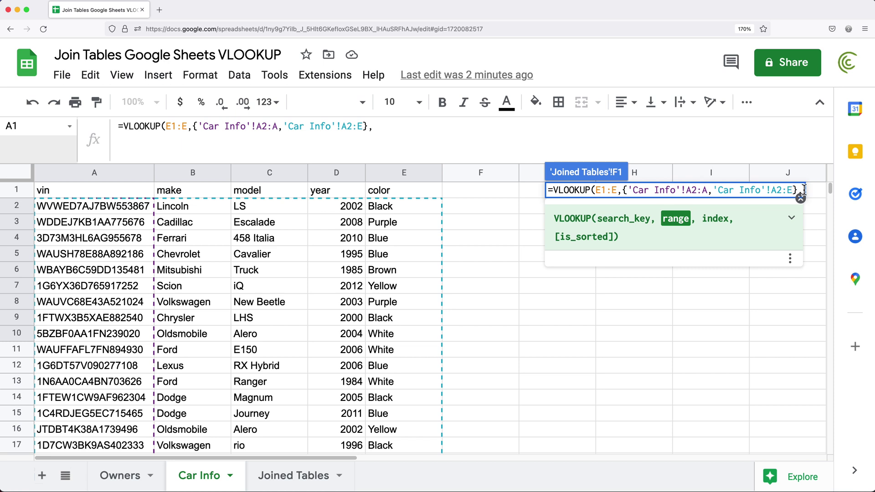
type("{")
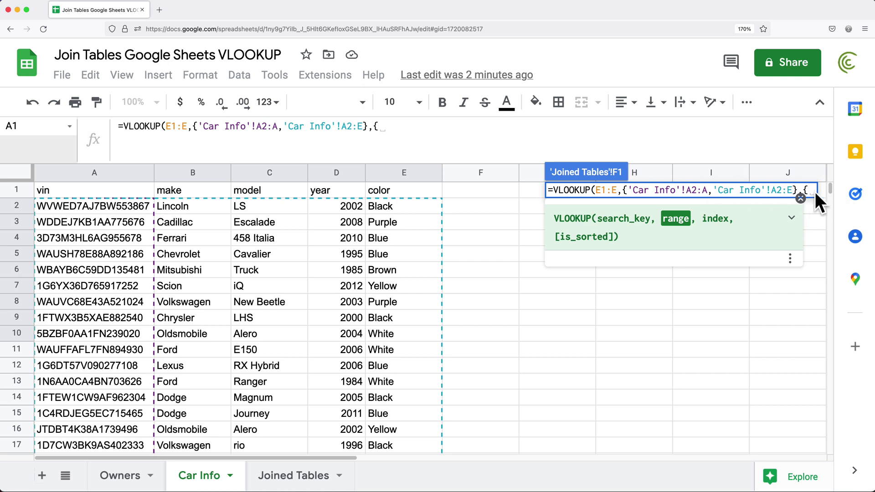
left_click(399, 137)
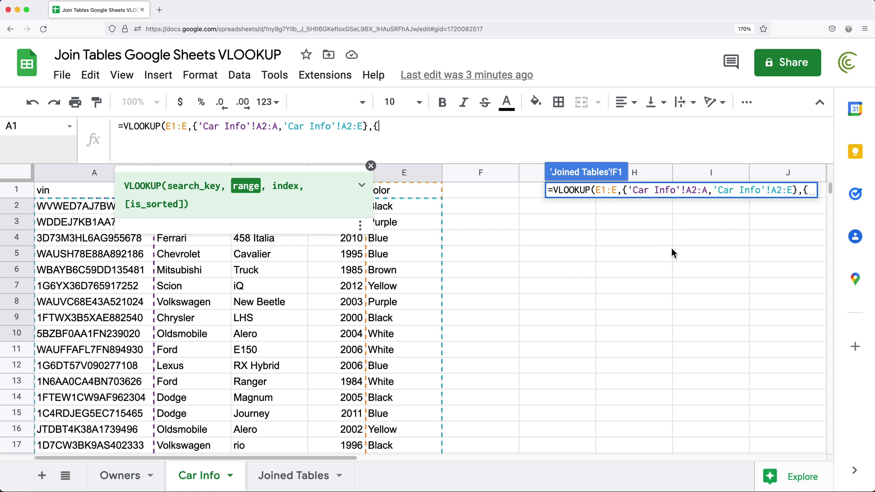
left_click_drag(705, 192, 628, 191)
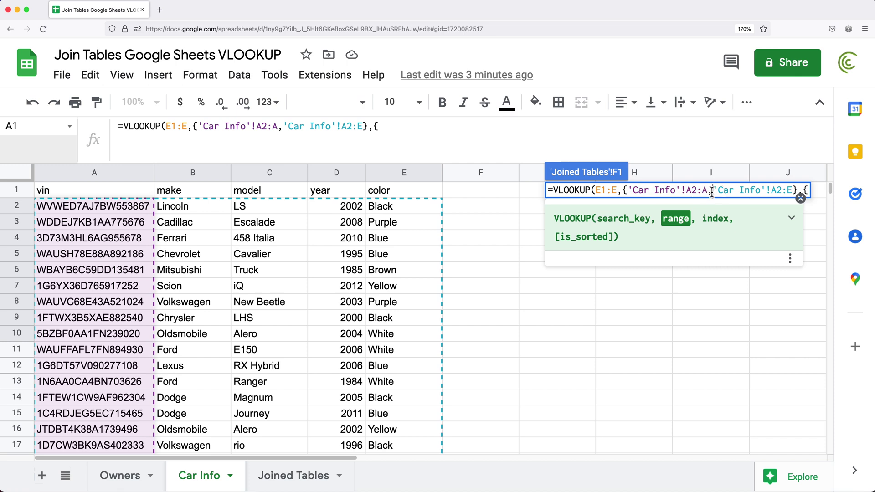
left_click_drag(713, 192, 627, 193)
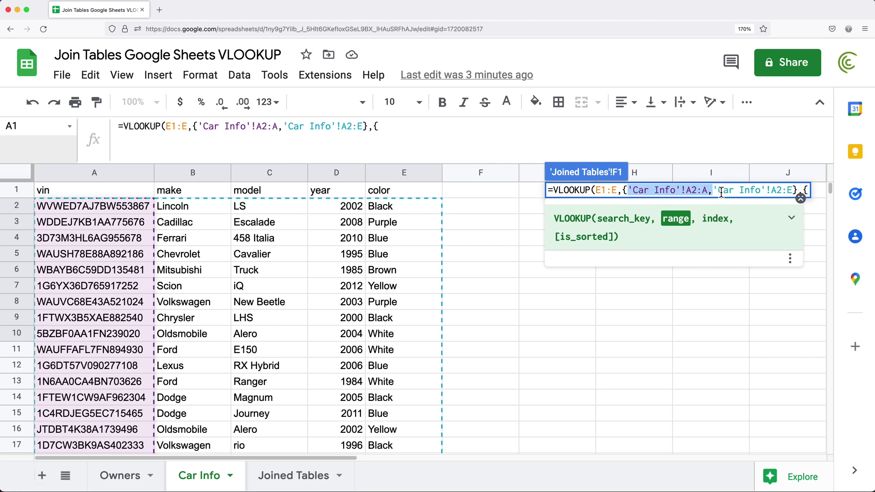
left_click_drag(718, 192, 795, 191)
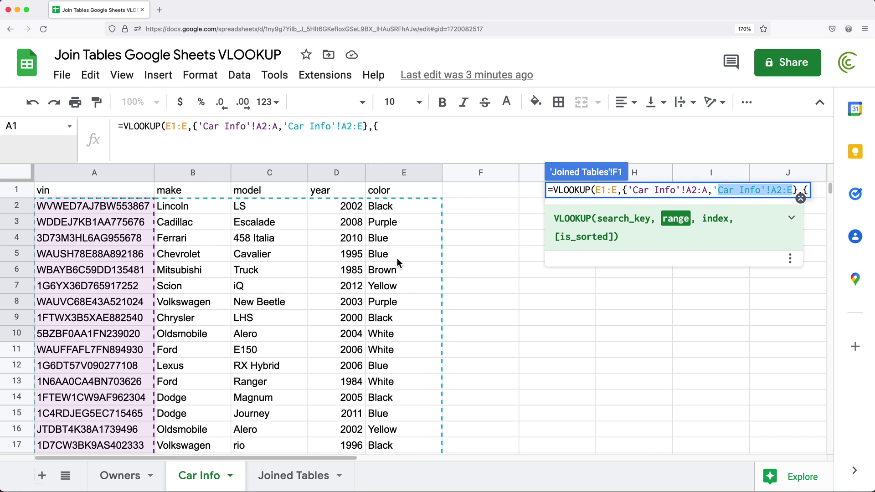
left_click(405, 139)
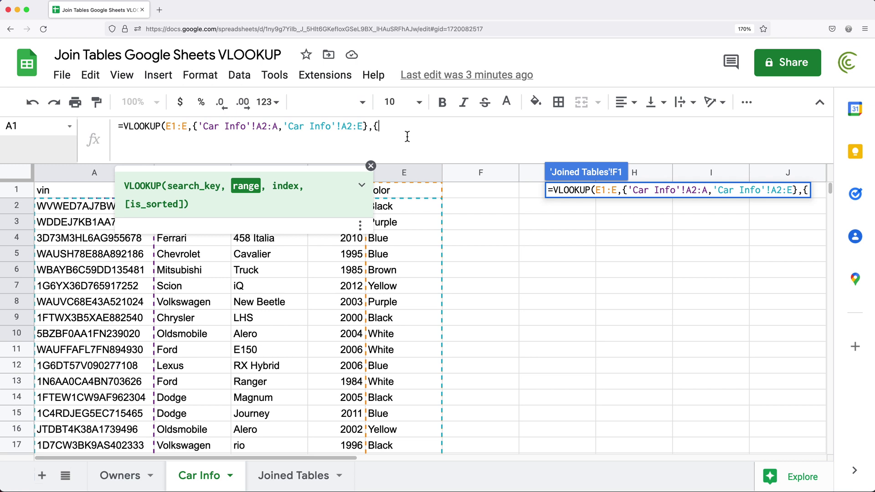
type("2,3,4,")
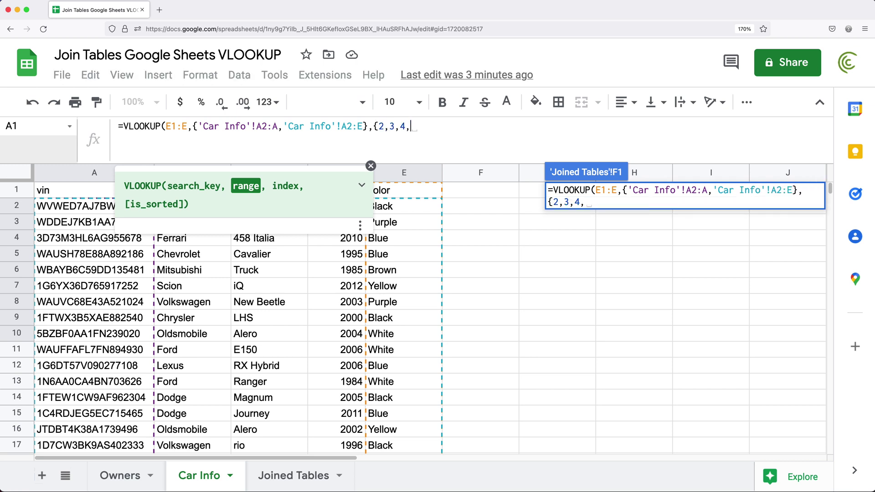
type("5,6}")
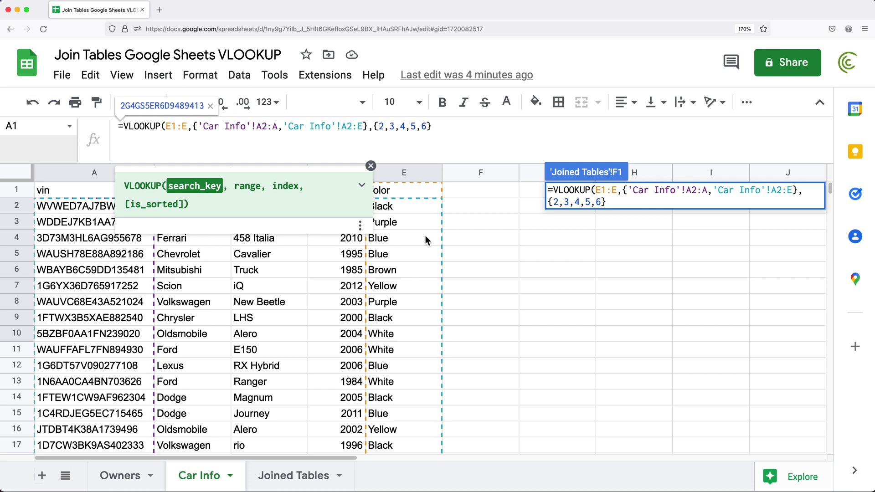
left_click_drag(374, 127, 451, 129)
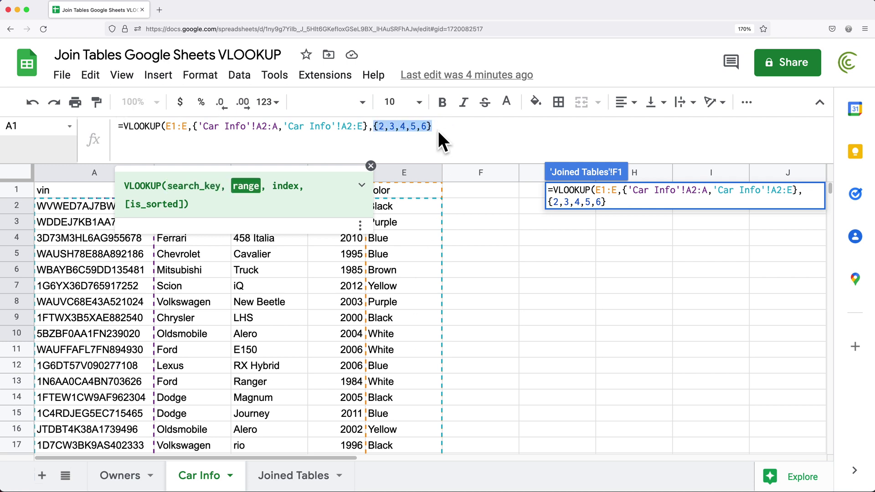
left_click(457, 133)
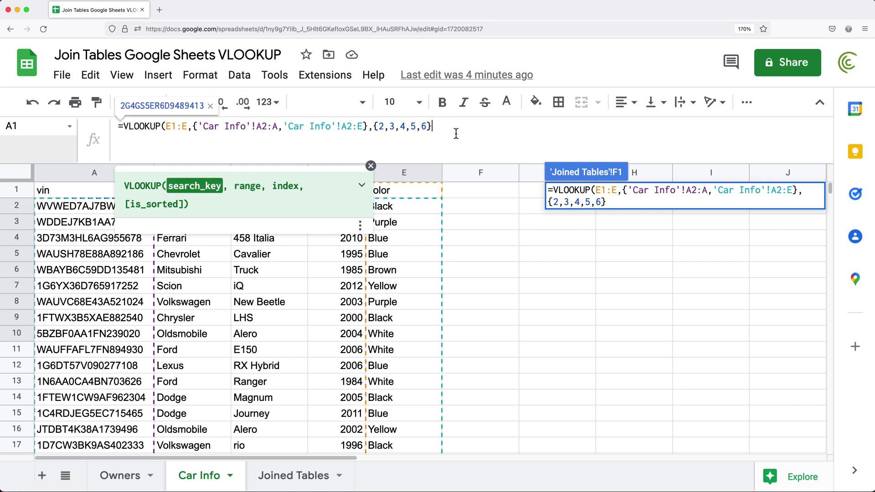
type(", ")
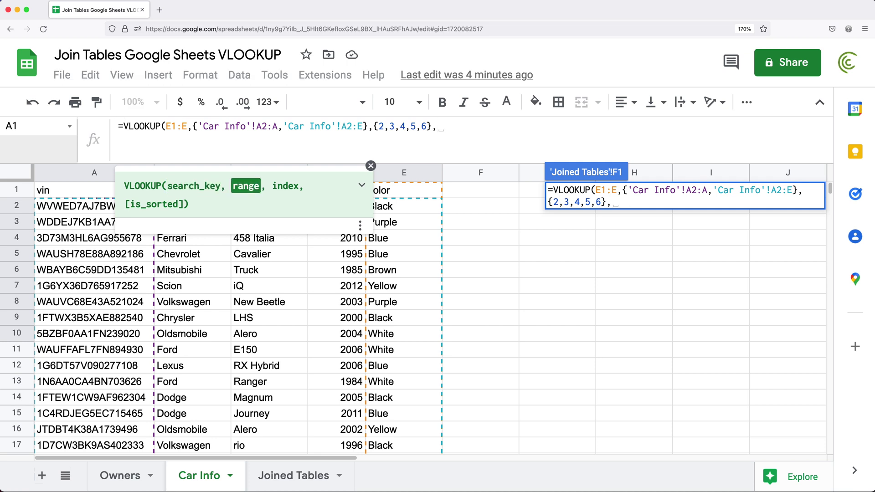
Finish the VLOOKUP with FALSE as the sort argument, wrap it in ArrayFormula, and enter it in F1 of Joined Tables
type("FALSE")
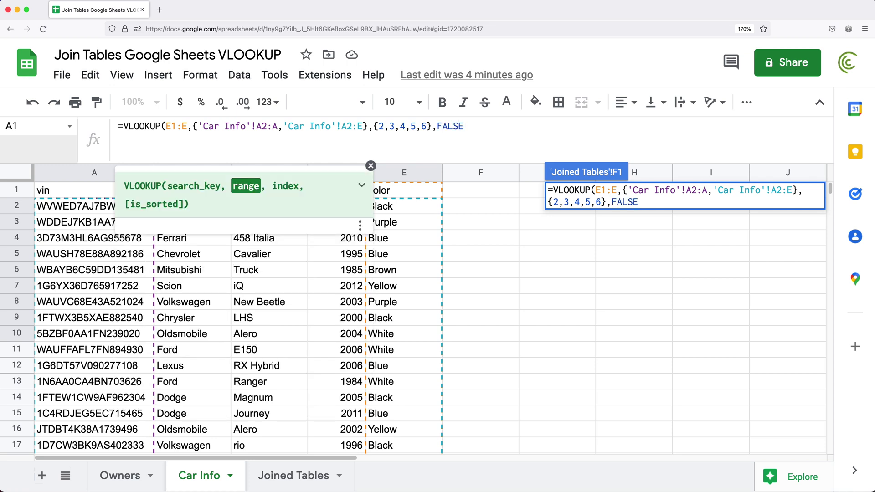
type(")")
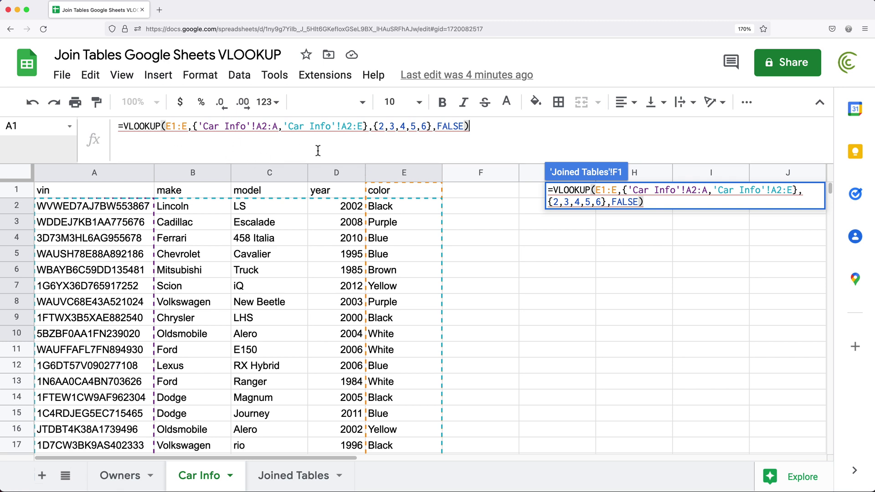
key("super+shift+Return")
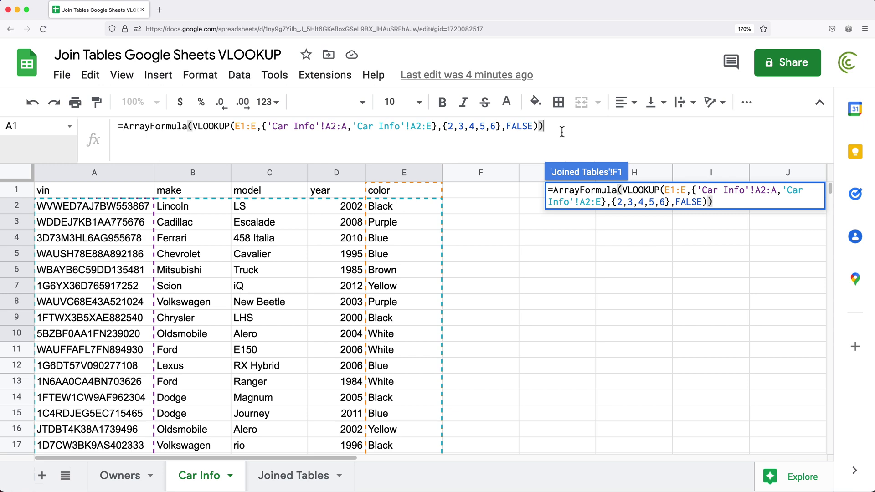
key("Return")
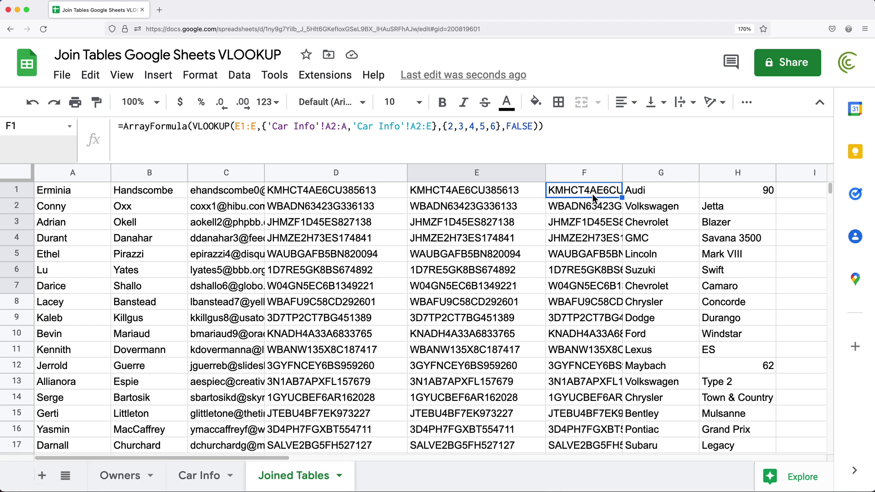
Examine the lookup output in columns F to J, including the rows with #N/A errors and their search keys in column E
key("super+minus")
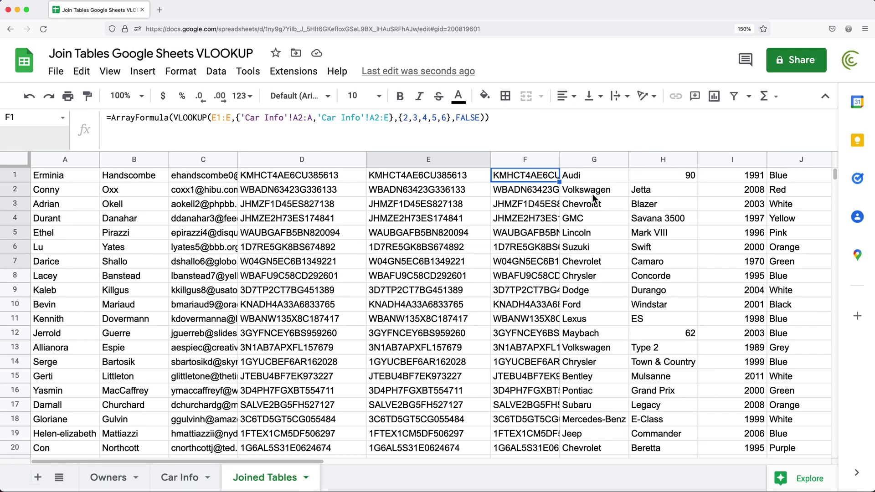
key("super+minus")
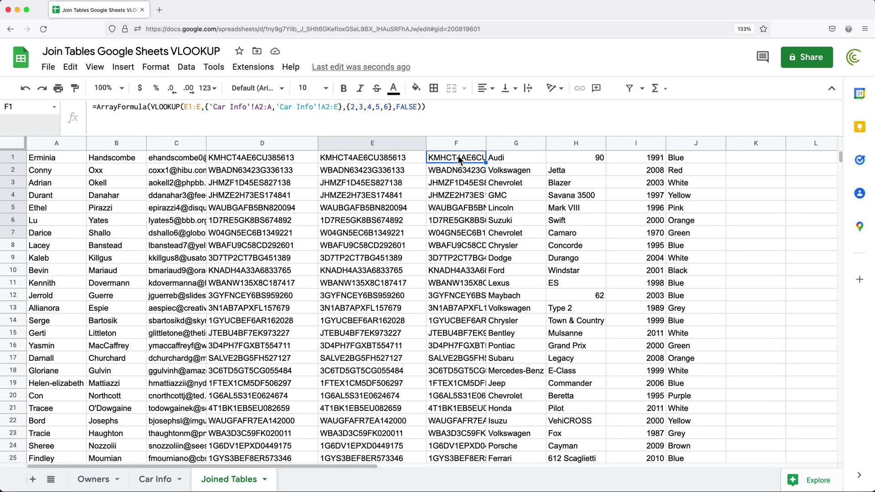
left_click_drag(456, 157, 719, 154)
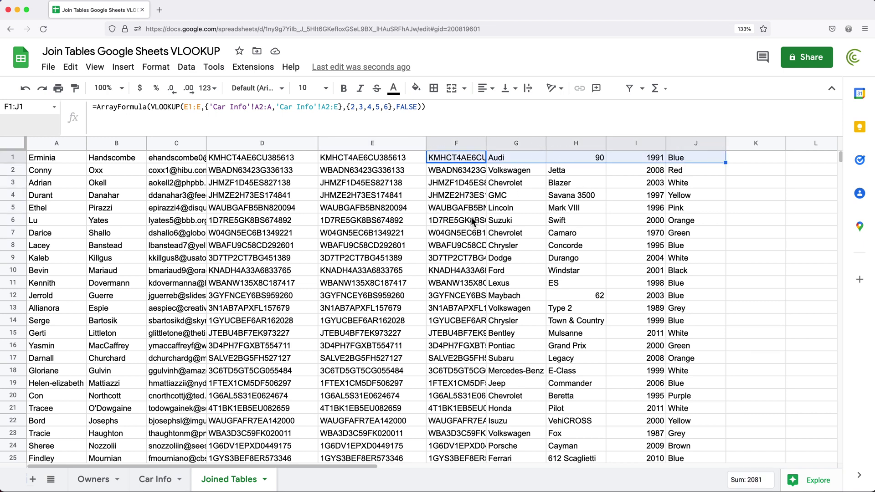
scroll(473, 222, "down", 3)
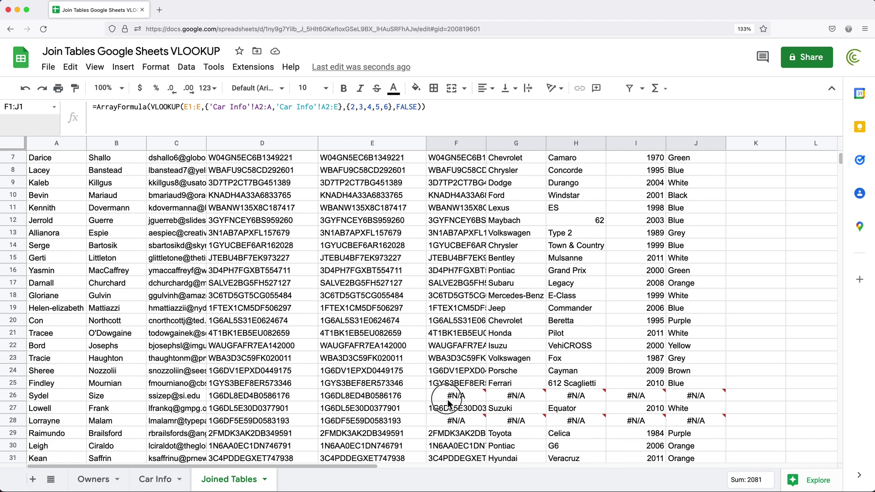
left_click_drag(449, 398, 693, 397)
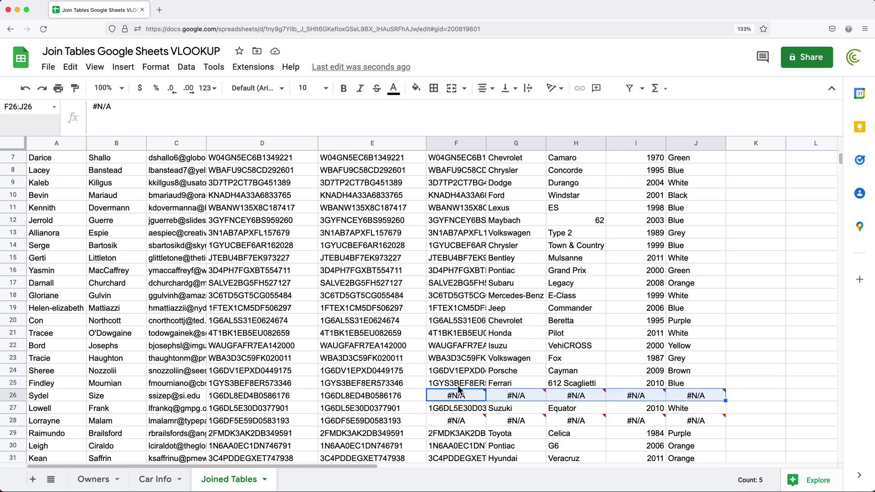
left_click(351, 397)
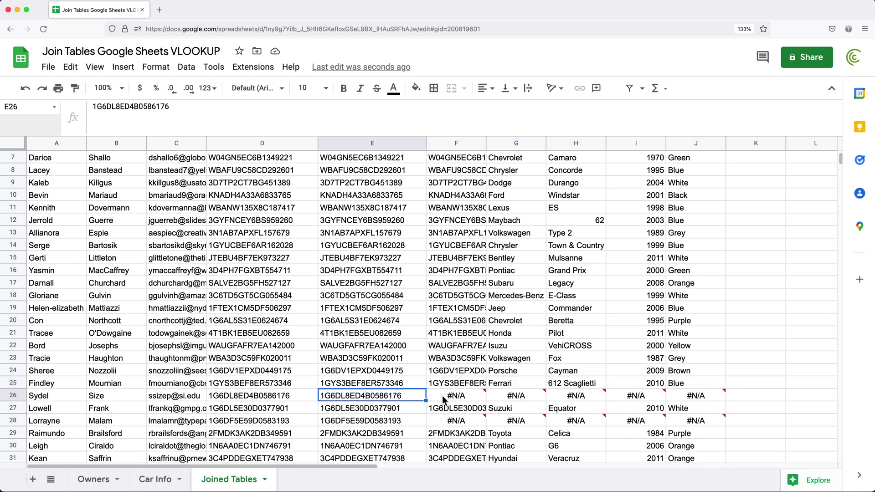
scroll(512, 157, "up", 3)
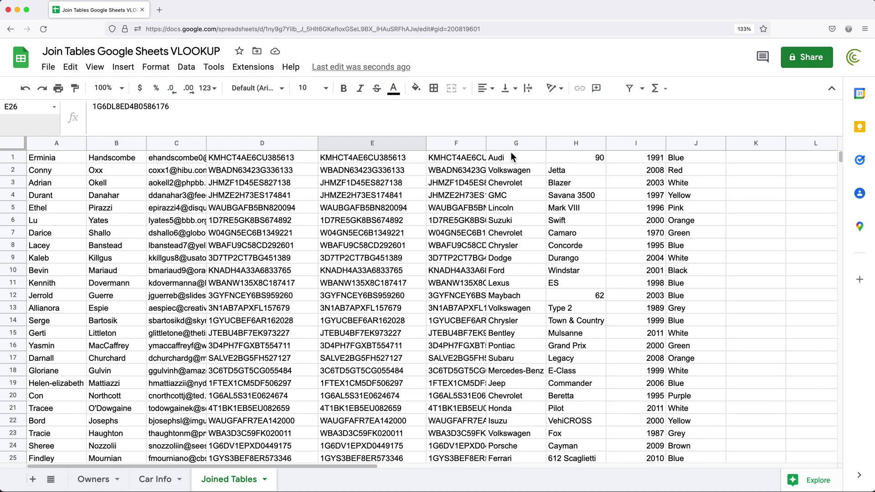
left_click(442, 160)
key("super+equal")
key("super+equal")
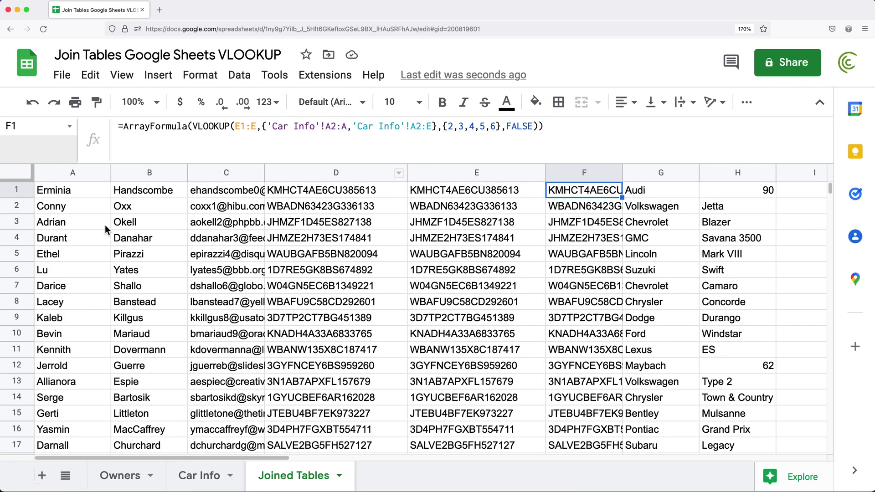
Insert one blank row above row 1 of the Joined Tables sheet
left_click(17, 190)
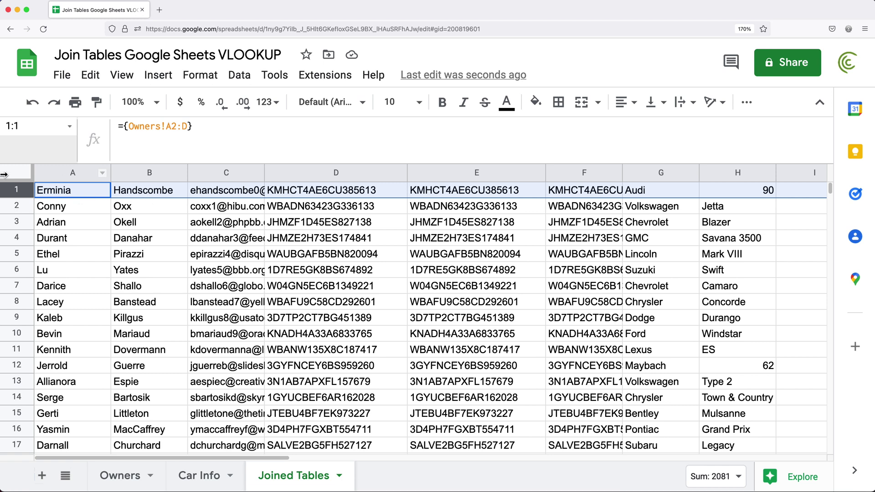
right_click(20, 194)
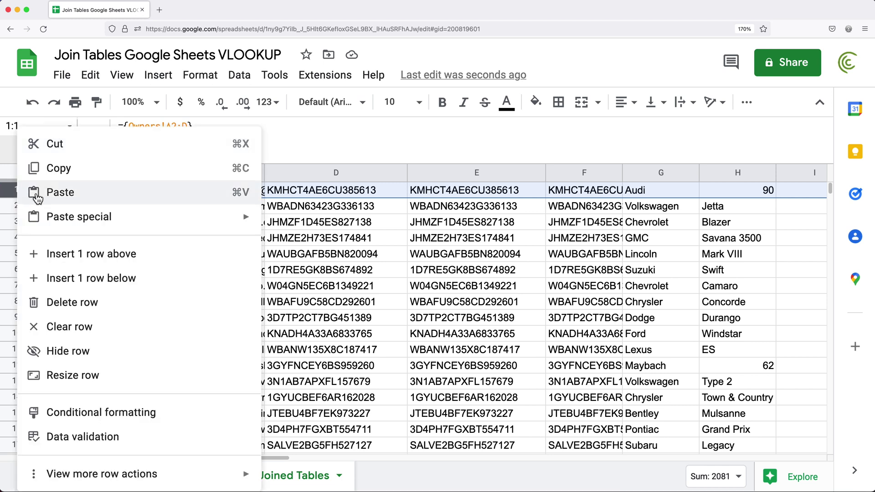
left_click(117, 255)
left_click(601, 194)
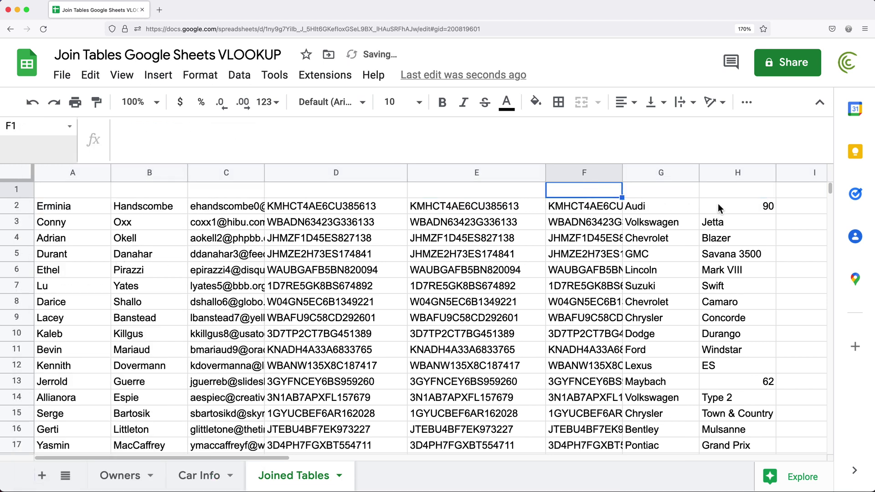
left_click(717, 203)
key("Right")
key("Left")
key("Left")
key("Left")
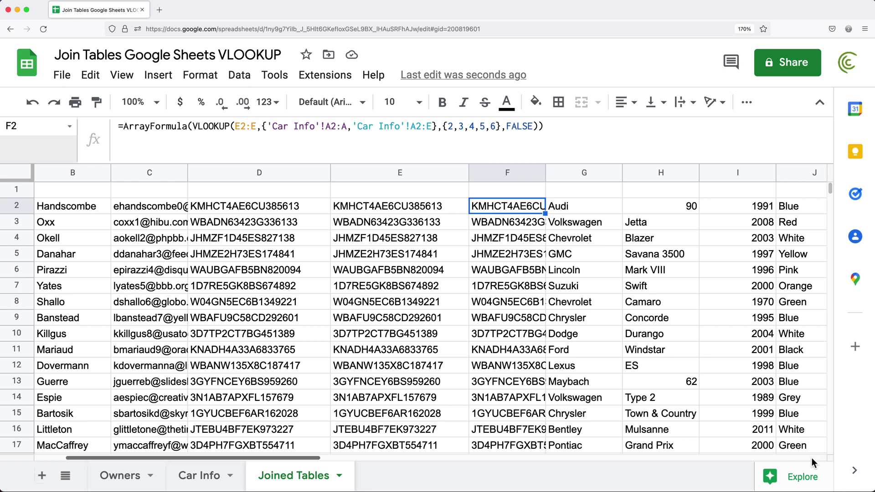
Enter =SEQUENCE(1,5) in the blank cell F1, above the lookup results
left_click(312, 457)
left_click_drag(312, 458, 380, 457)
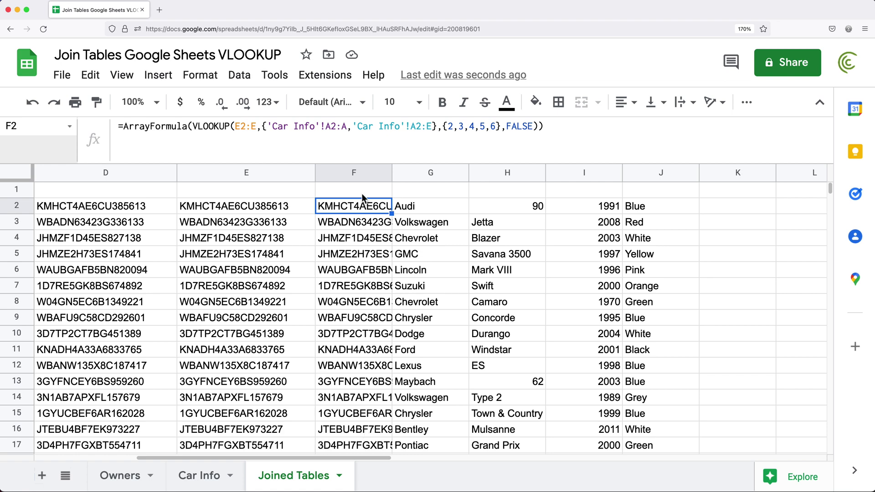
left_click(382, 192)
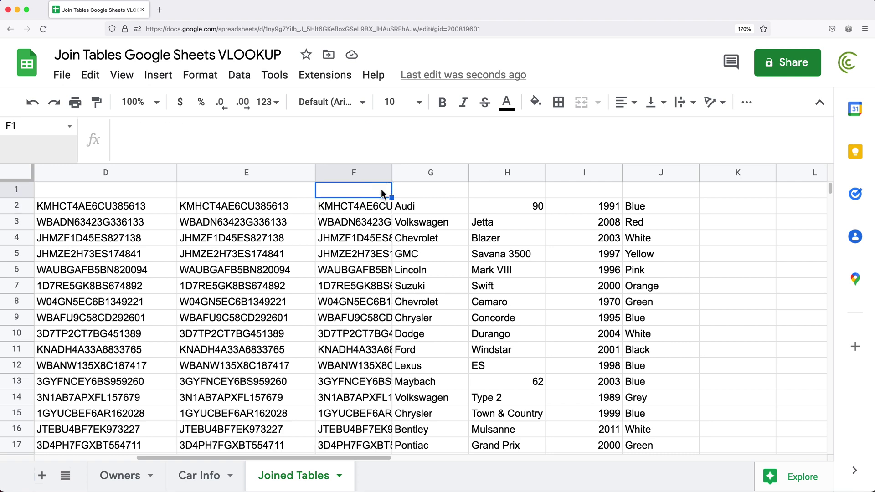
type("=SE")
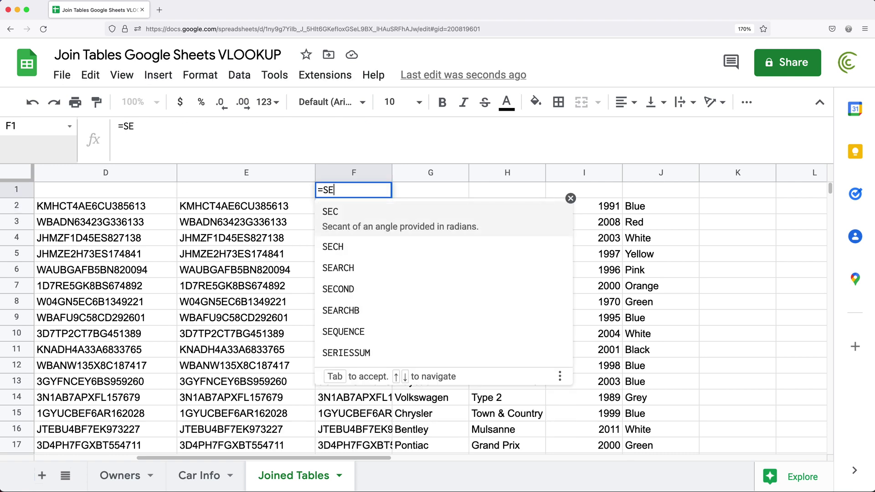
type("QU")
key("Tab")
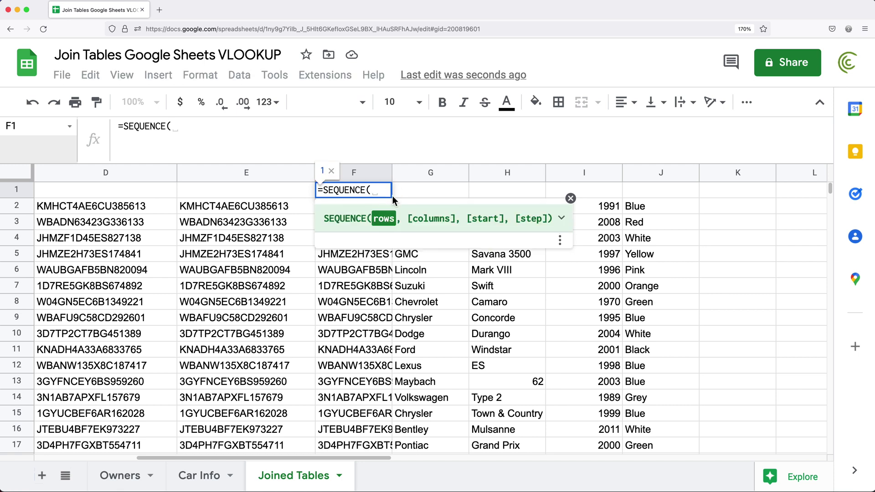
type("1,")
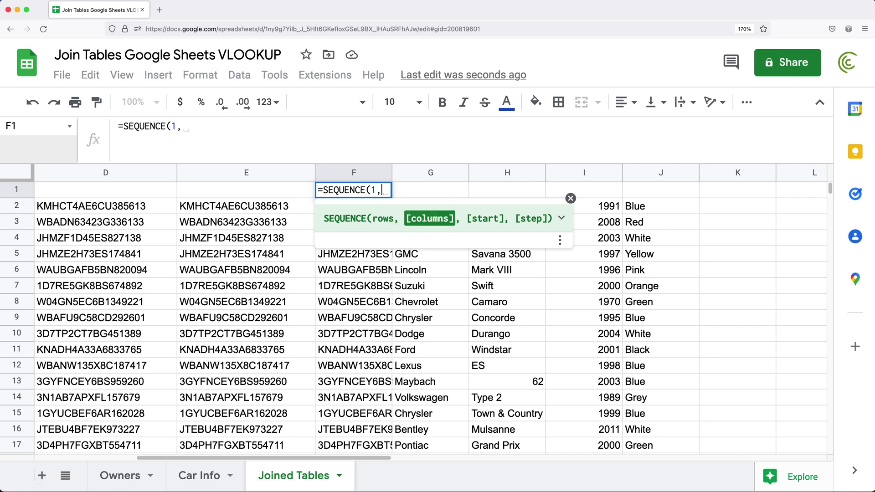
type("5")
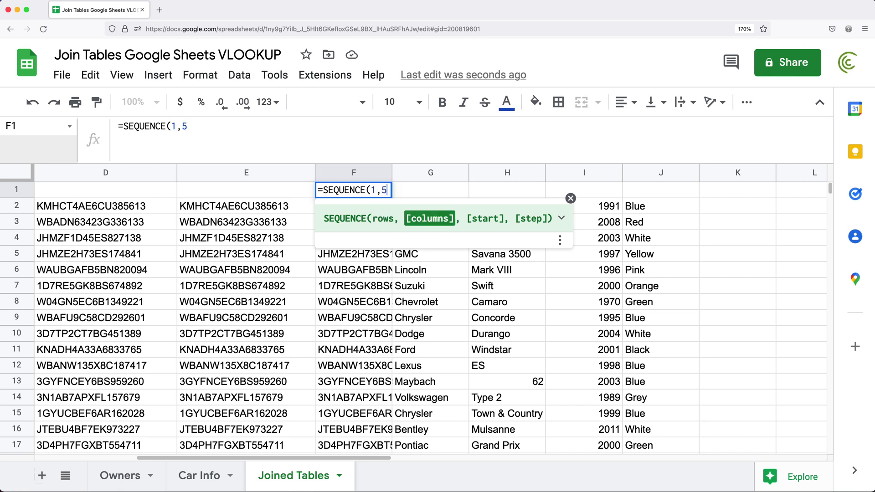
type(")")
key("Return")
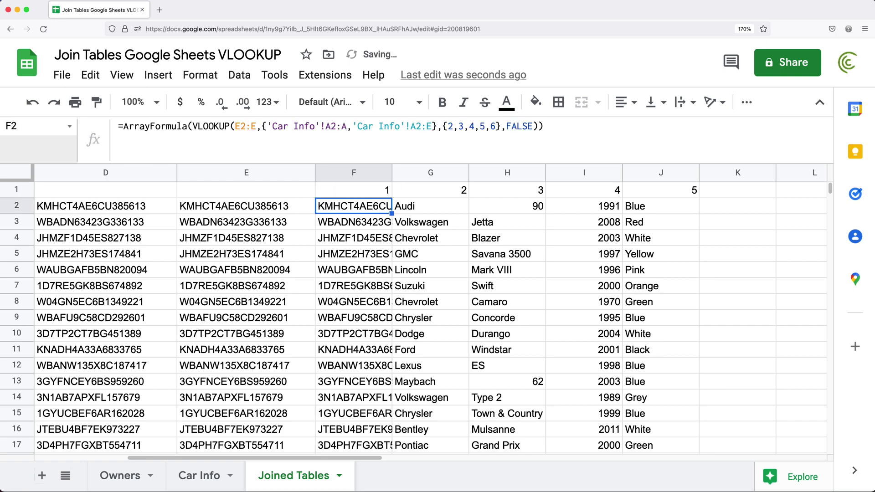
Compare the sequence values in F1:J1 with the index array of the VLOOKUP formula in F2, leaving that formula unedited
left_click(370, 195)
left_click(443, 191)
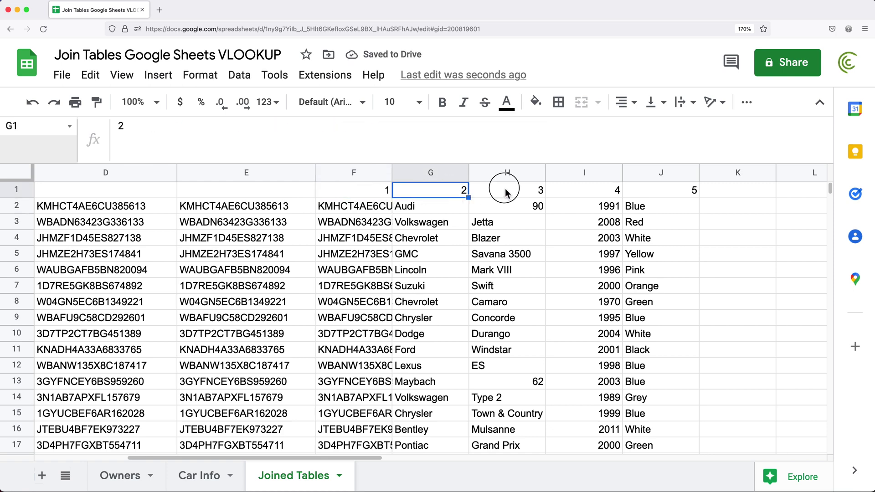
left_click(510, 188)
left_click(595, 189)
left_click(640, 192)
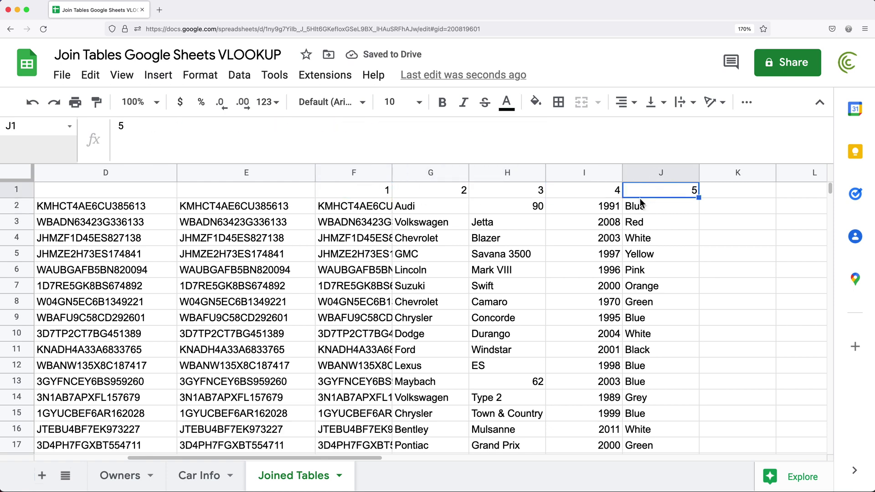
left_click(351, 207)
double_click(352, 207)
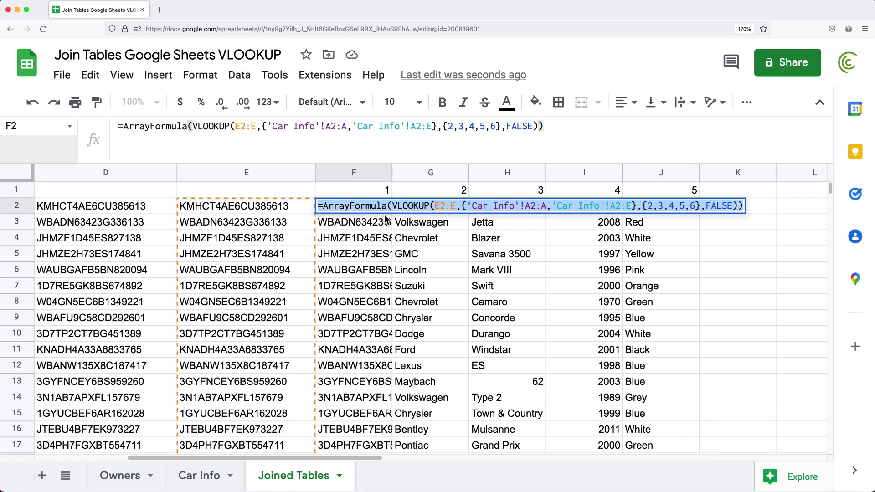
left_click(583, 207)
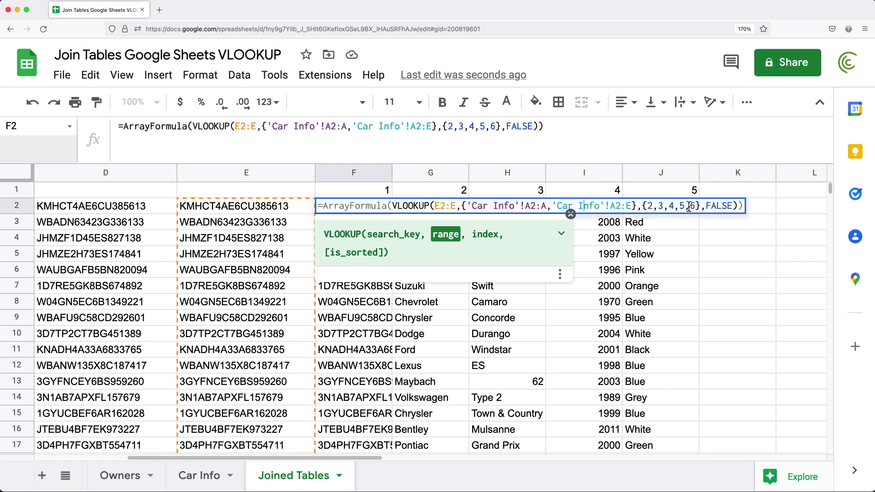
key("Escape")
Add a start value of 2 to the SEQUENCE formula in F1, making it =SEQUENCE(1,5,2)
left_click(351, 191)
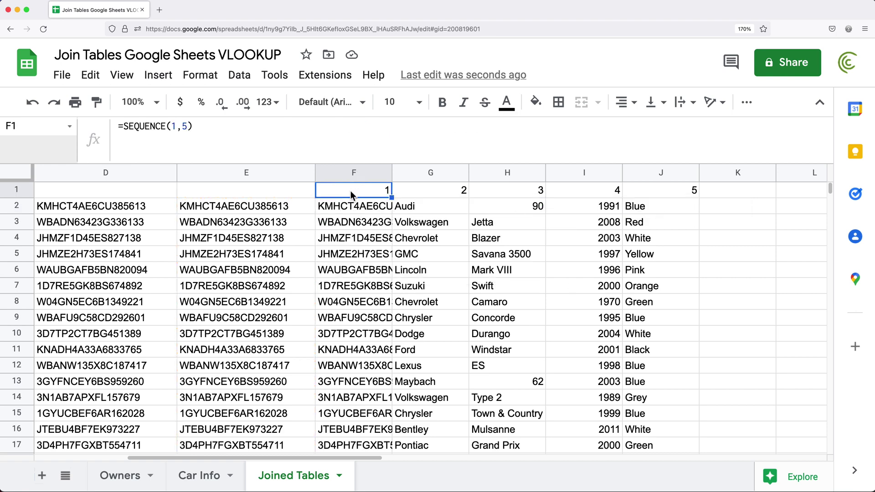
double_click(354, 192)
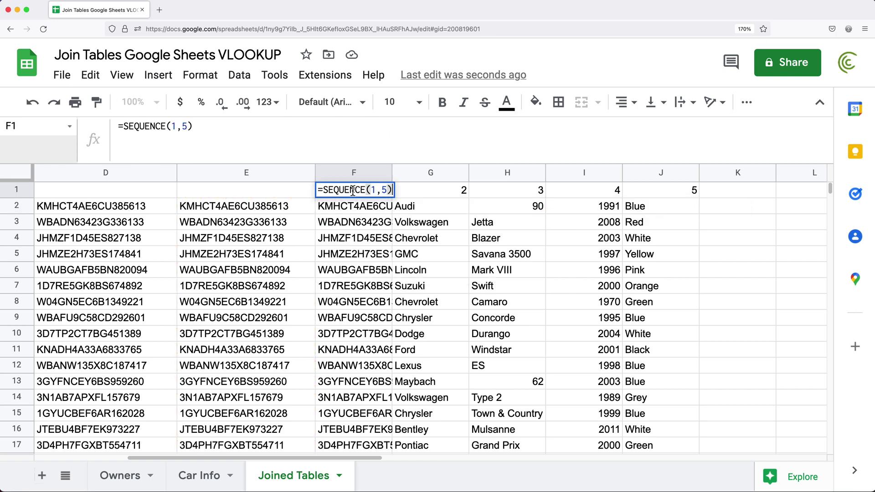
left_click(387, 190)
type(",")
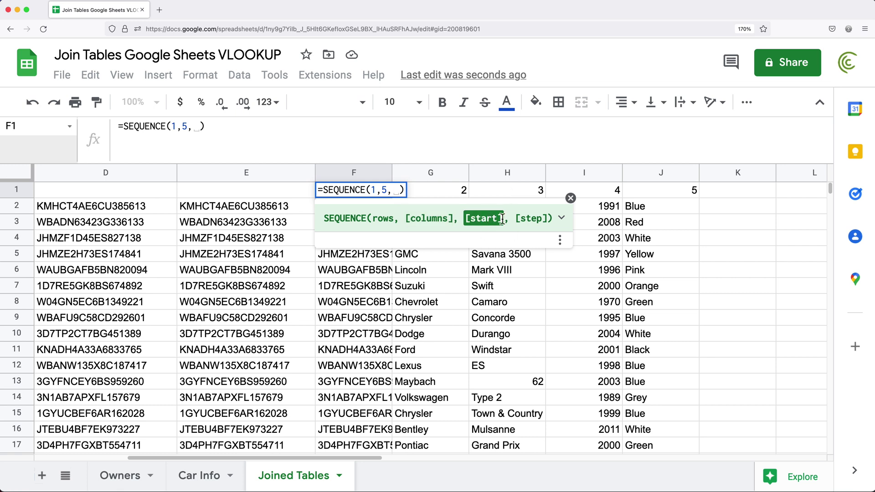
key("BackSpace")
type("2")
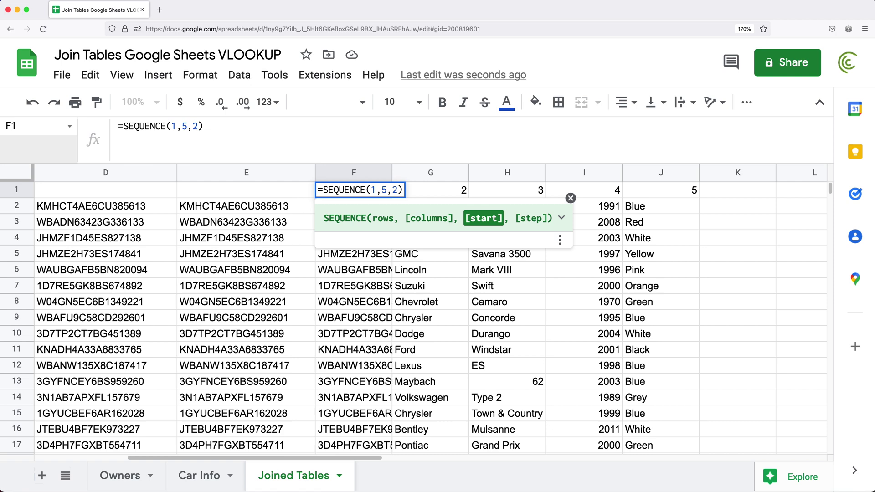
key("Return")
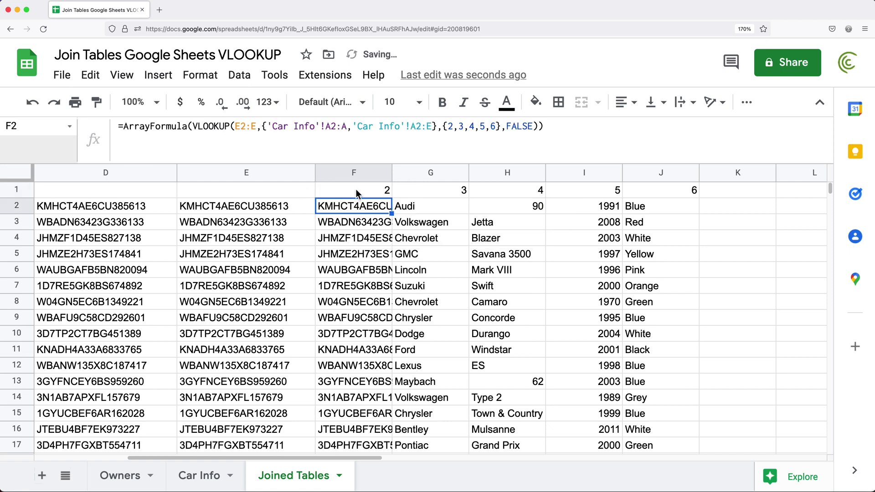
Check the generated numbers in each cell from F1 to J1 and select the whole F1:J1 range
left_click(356, 190)
left_click(456, 191)
left_click(529, 191)
left_click(602, 191)
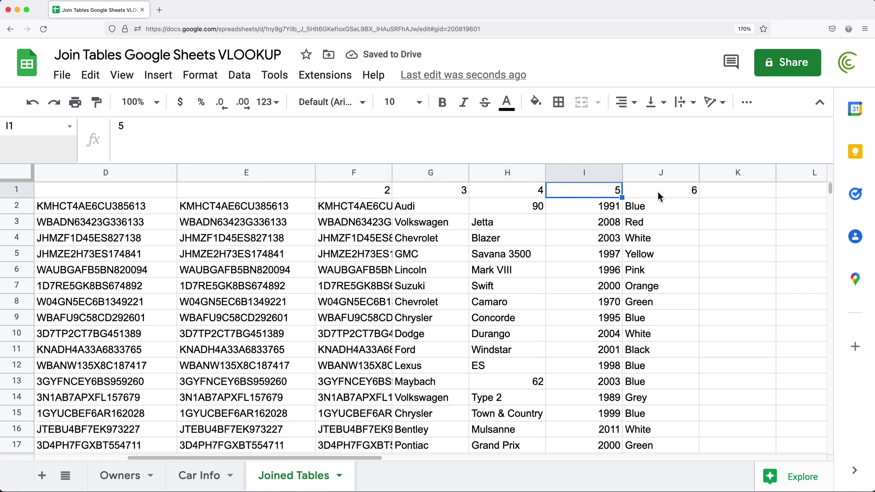
left_click(658, 193)
left_click(357, 195)
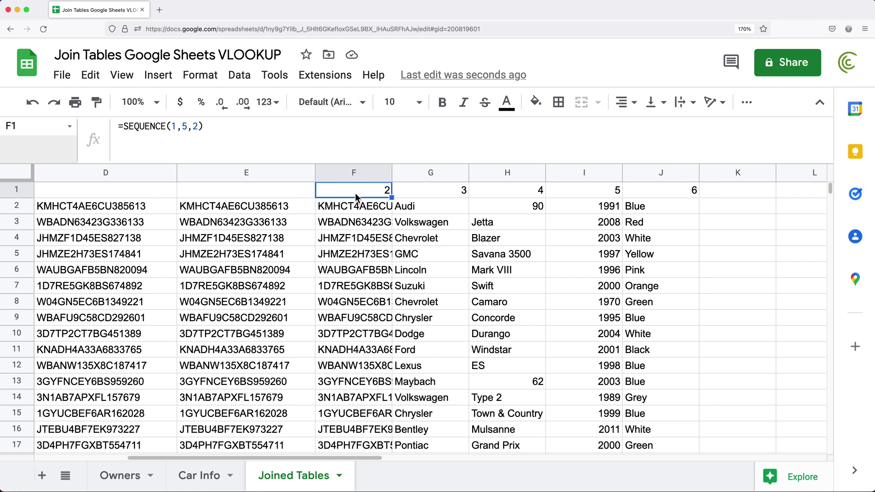
left_click_drag(359, 197, 659, 190)
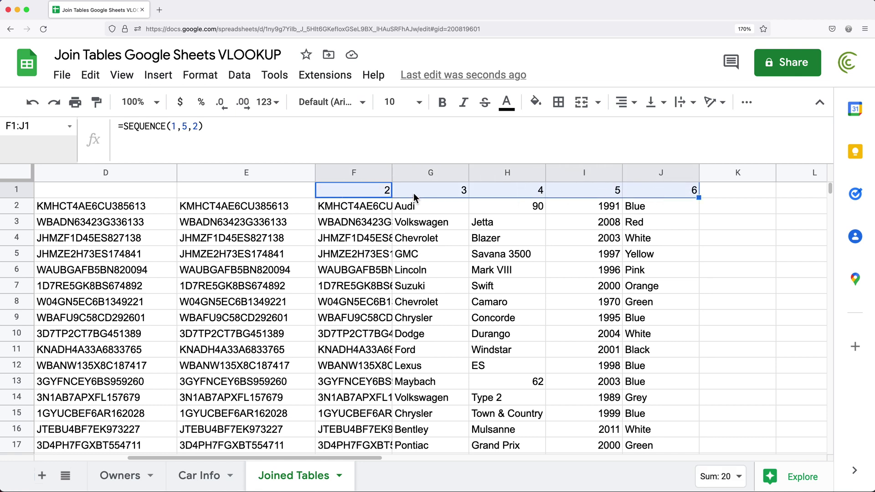
Examine the columns argument of the SEQUENCE formula in F1 and leave the formula unedited
double_click(357, 199)
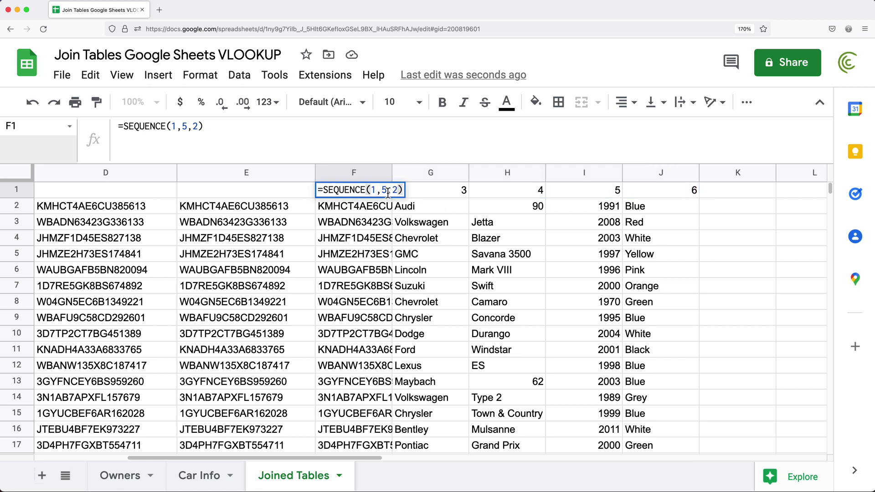
double_click(385, 190)
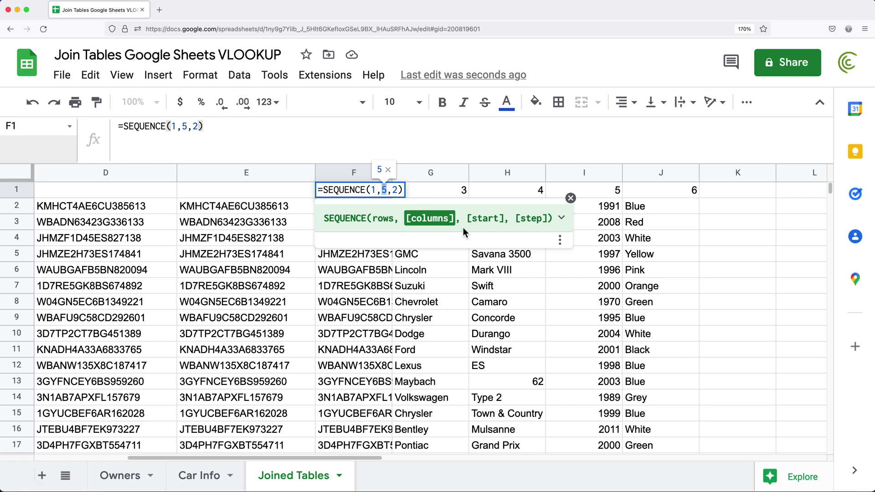
key("Return")
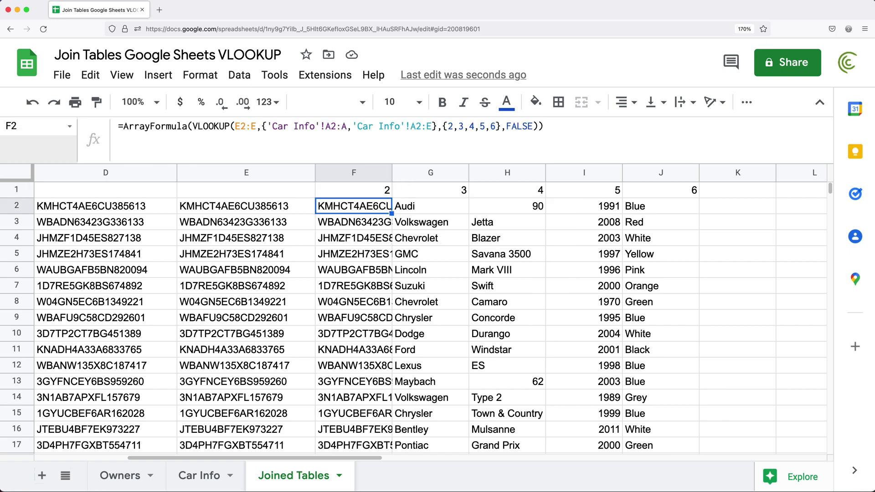
Copy the second range reference, 'Car Info'!A2:E, from the VLOOKUP formula in F2 without editing that formula
double_click(360, 207)
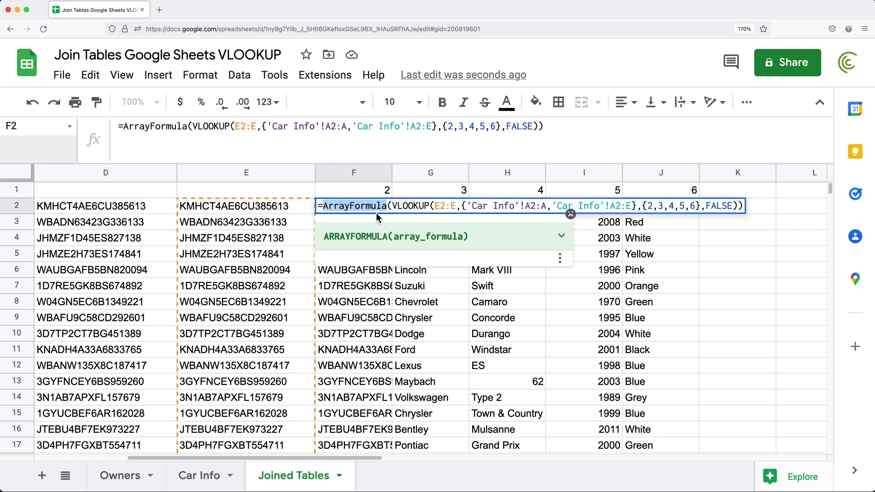
left_click_drag(554, 209, 633, 211)
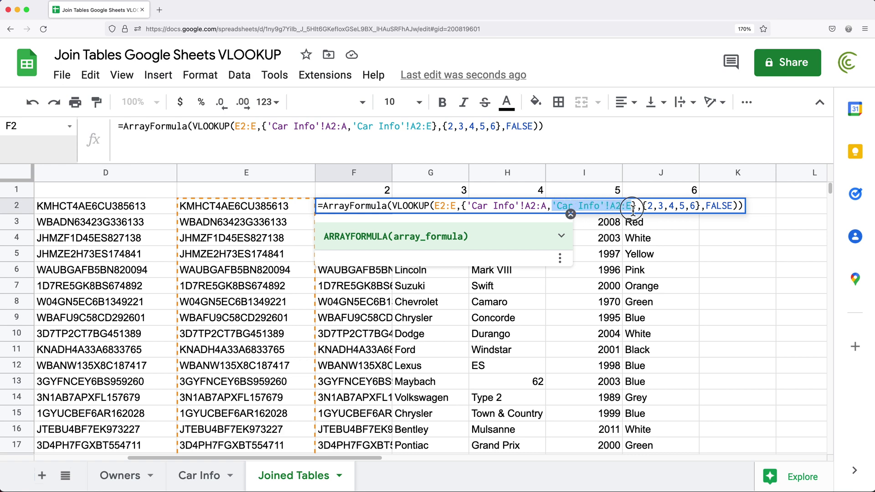
right_click(600, 211)
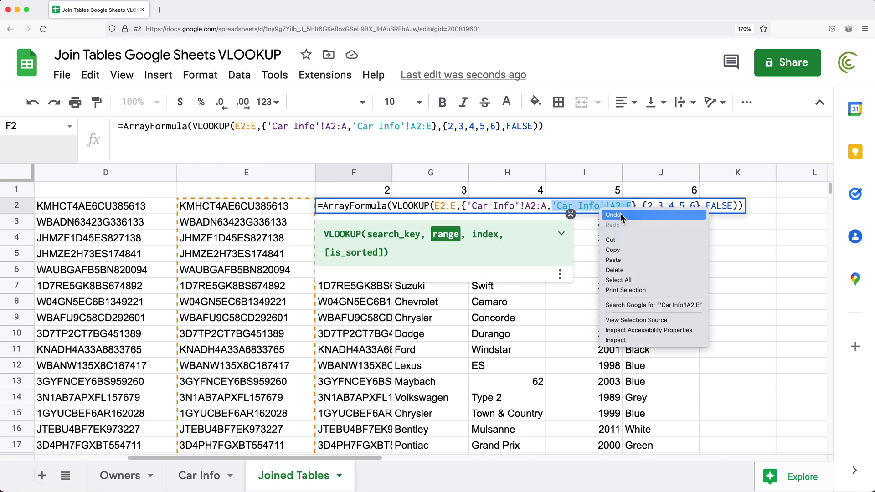
left_click(630, 251)
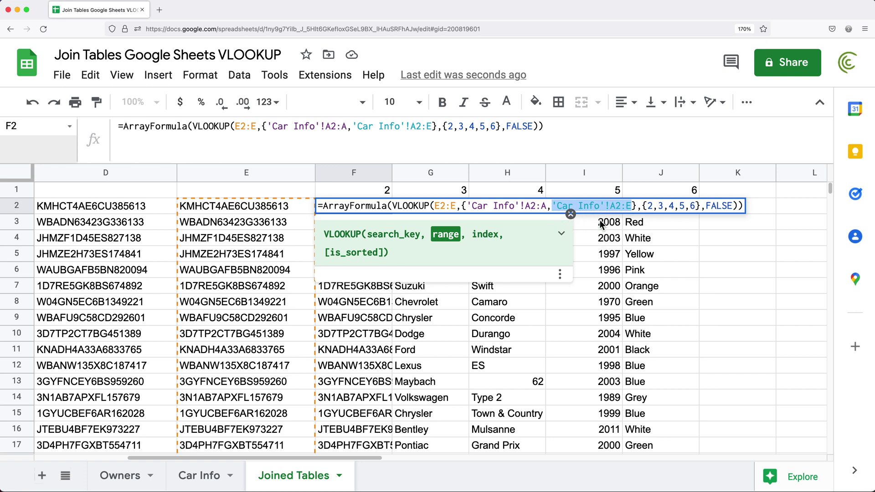
key("Escape")
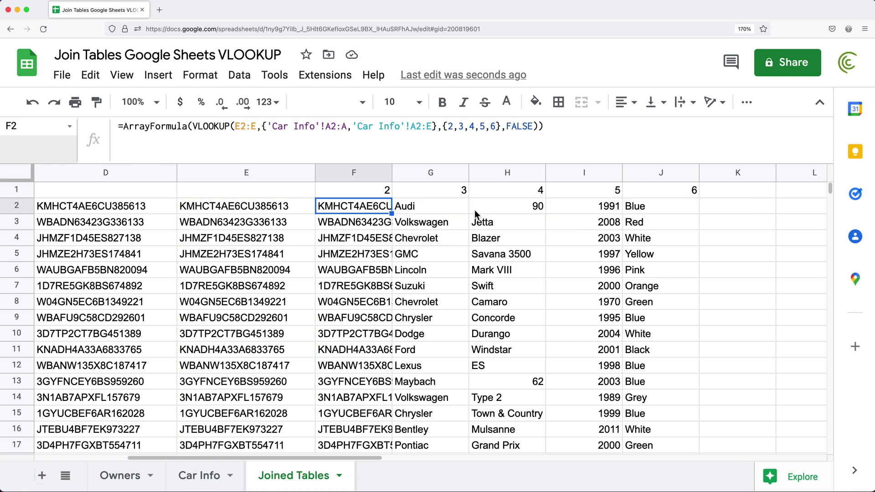
Replace the columns argument 5 in F1 with a column count, making the formula =SEQUENCE(1,COLUMNS('Car Info'!A2:E),2)
double_click(384, 195)
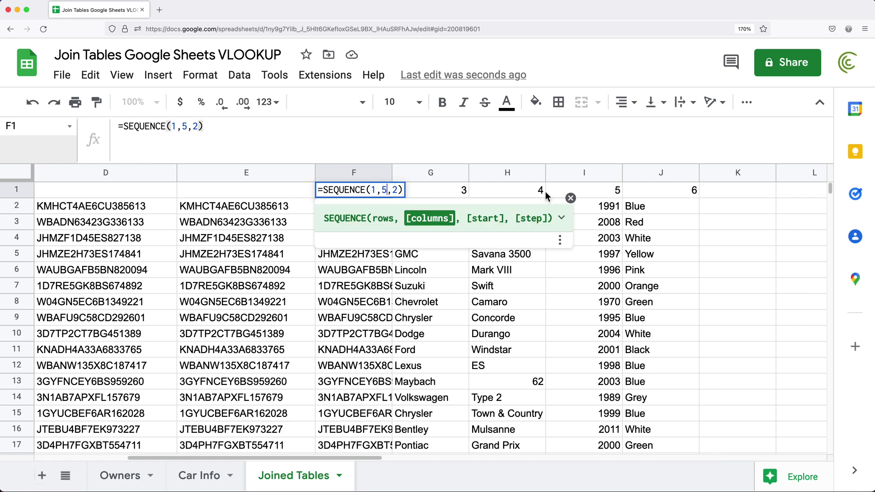
key("BackSpace")
type("COLUM")
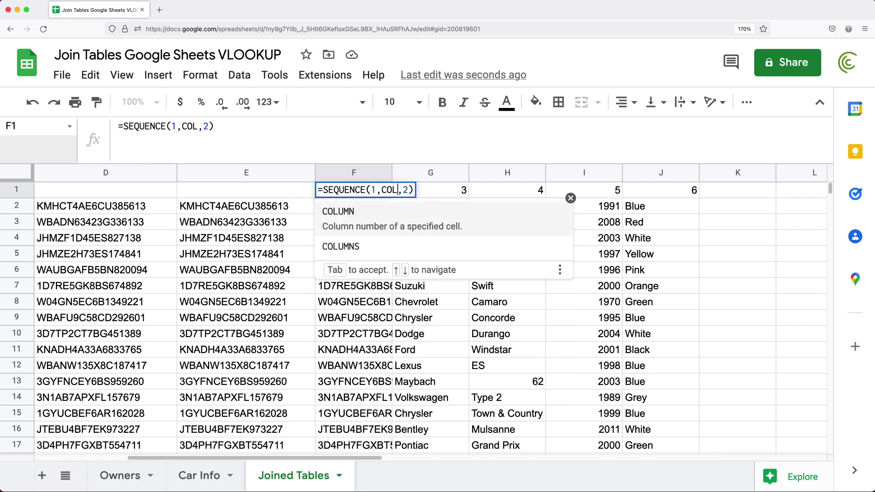
type("NA")
key("BackSpace")
key("BackSpace")
type("NS")
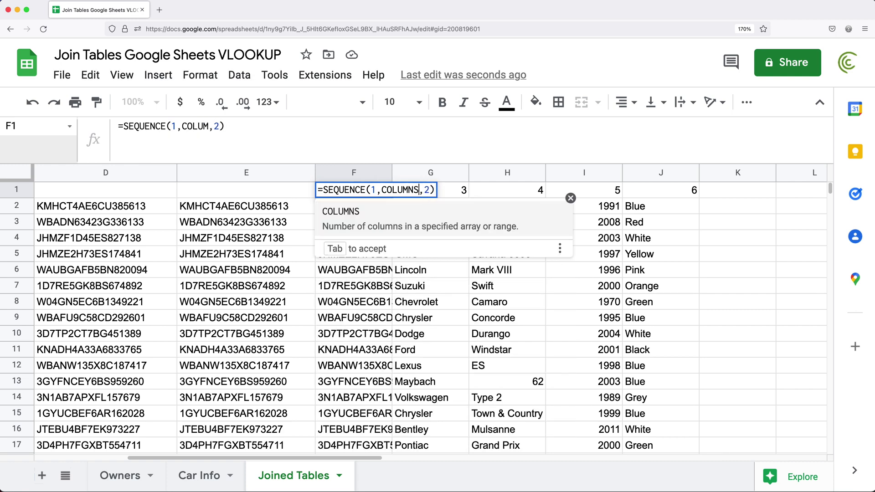
key("Tab")
type(")")
key("Left")
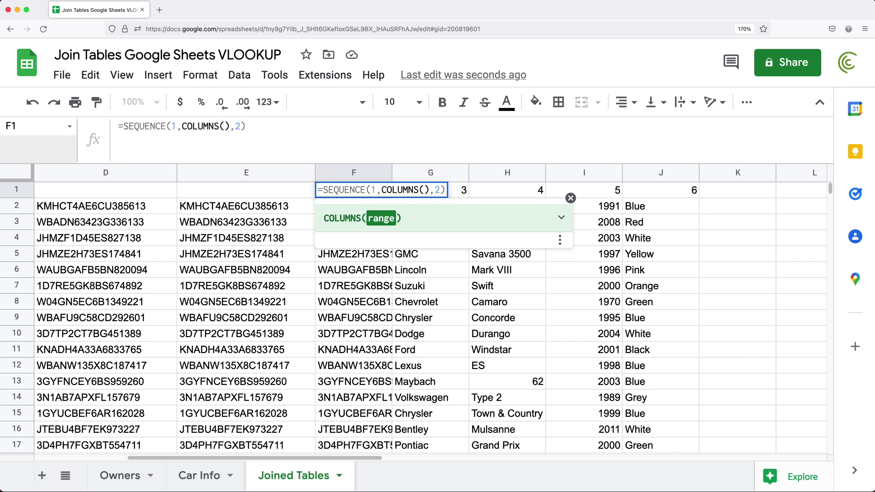
key("ctrl+v")
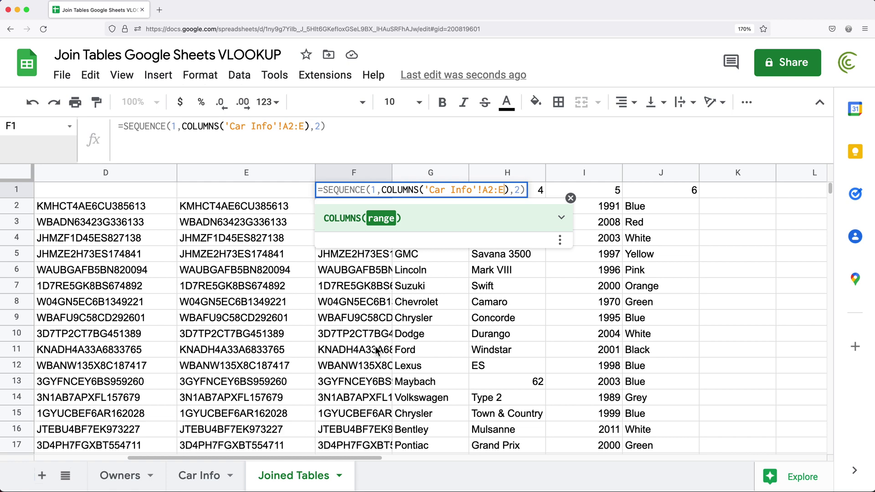
key("Return")
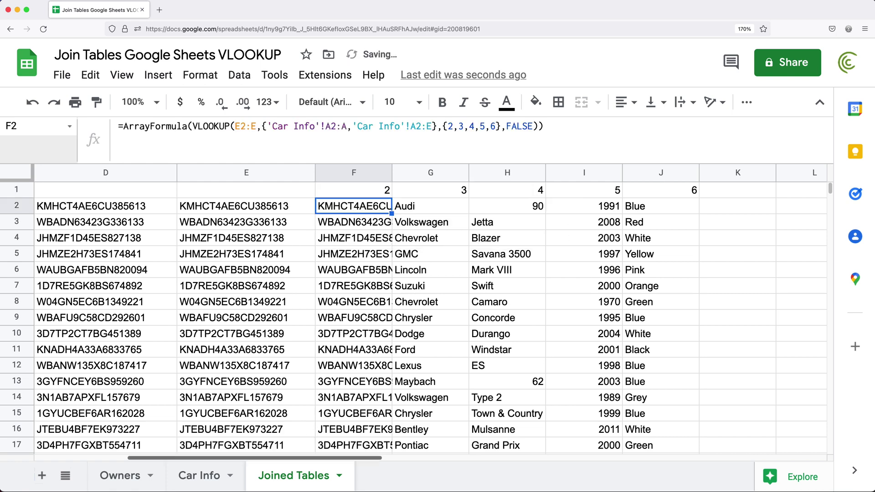
Examine the vin to color columns on the Car Info sheet that the COLUMNS range covers
left_click(204, 483)
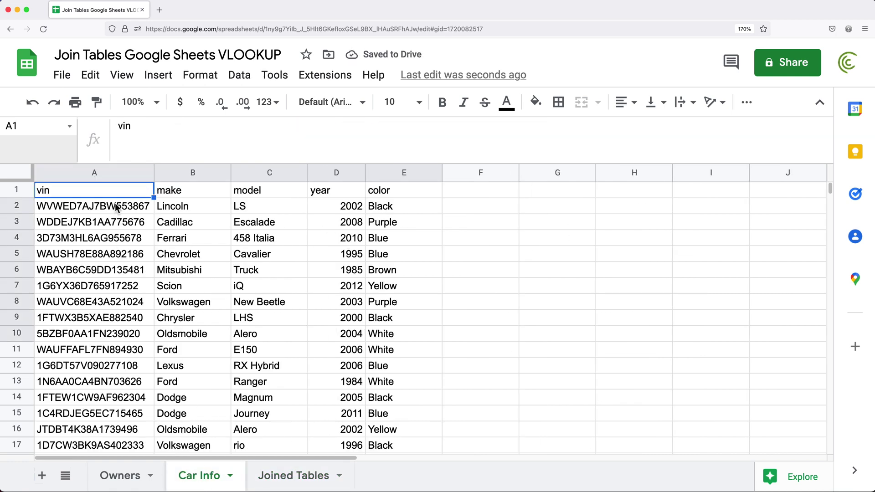
left_click_drag(121, 206, 382, 315)
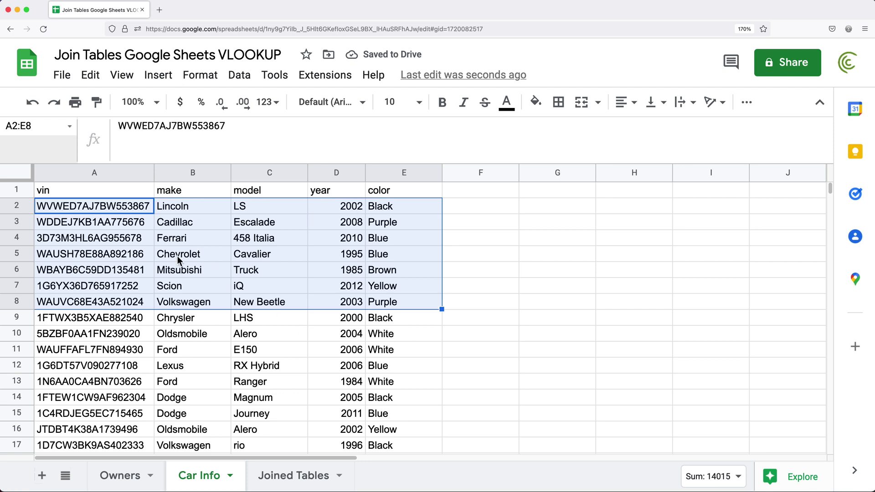
left_click_drag(141, 196, 137, 286)
left_click_drag(211, 189, 210, 270)
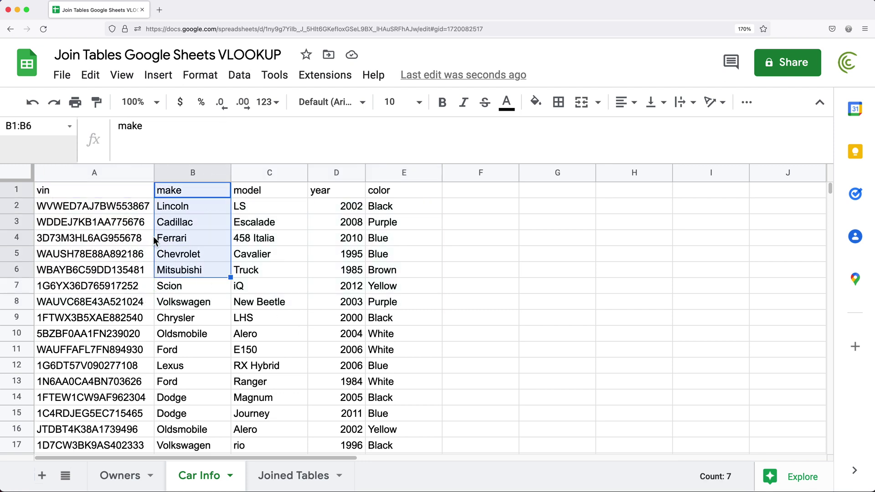
left_click(115, 193)
left_click_drag(116, 193, 401, 317)
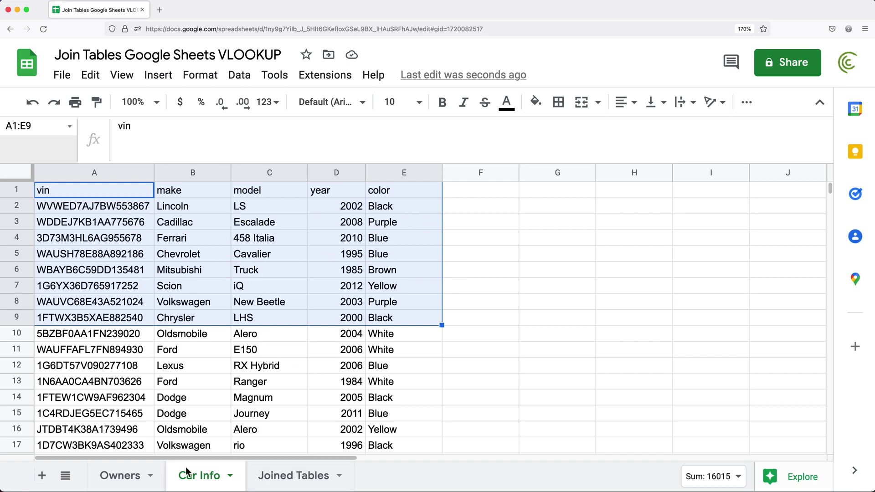
On Joined Tables, copy the SEQUENCE expression in F1 without its equals sign, and clear the cell
left_click(293, 475)
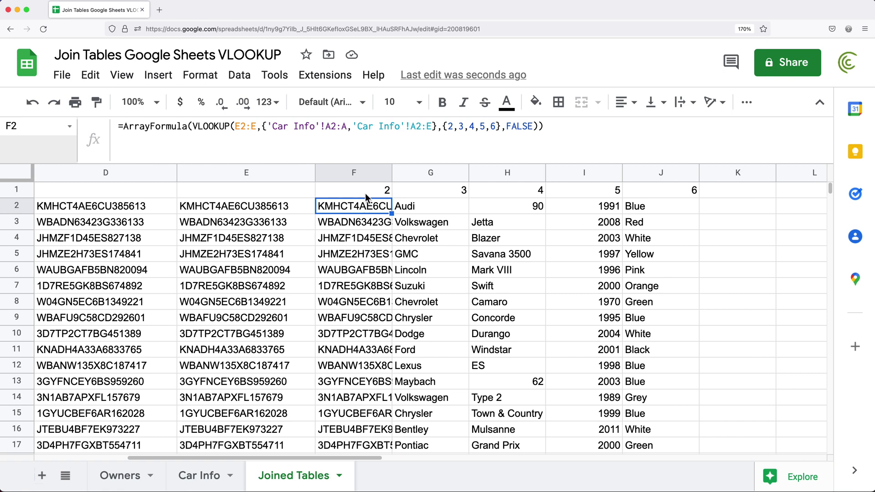
double_click(365, 190)
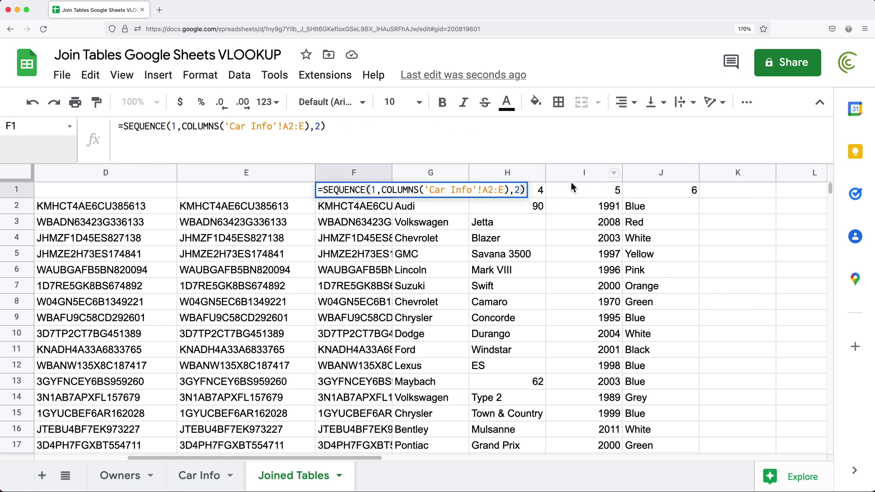
left_click(324, 190)
left_click_drag(323, 191, 611, 190)
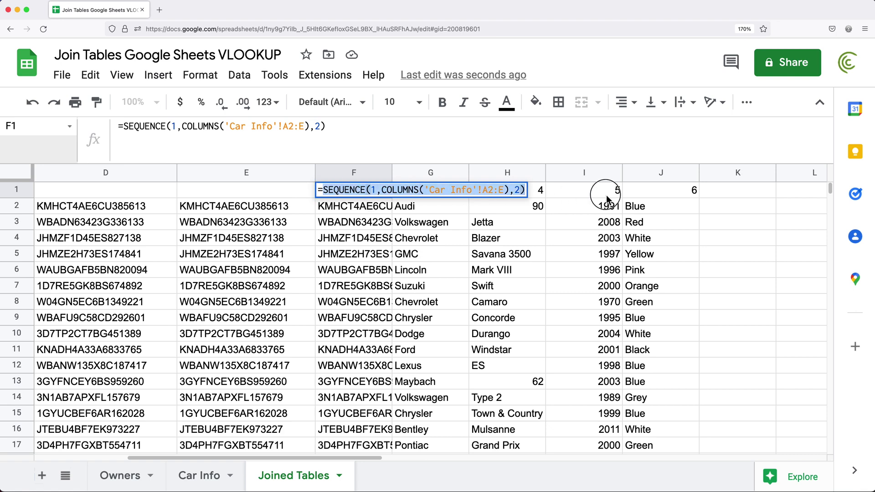
right_click(343, 190)
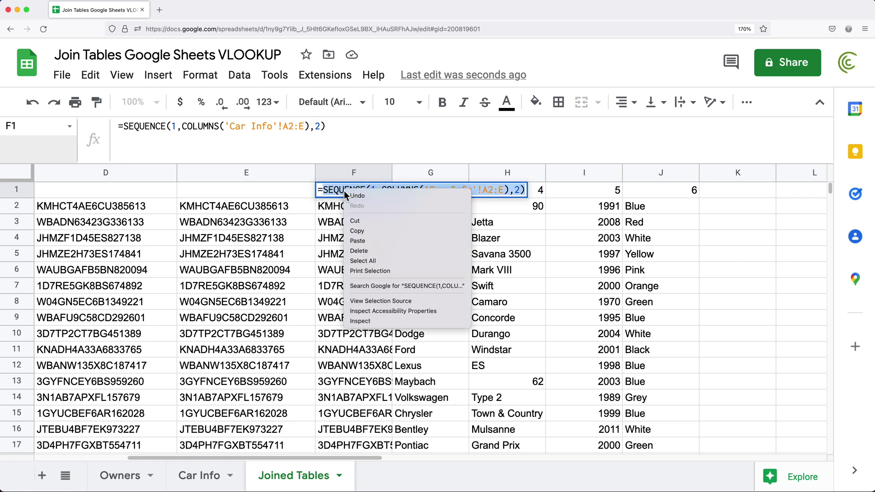
left_click(372, 229)
key("BackSpace")
key("BackSpace")
key("Return")
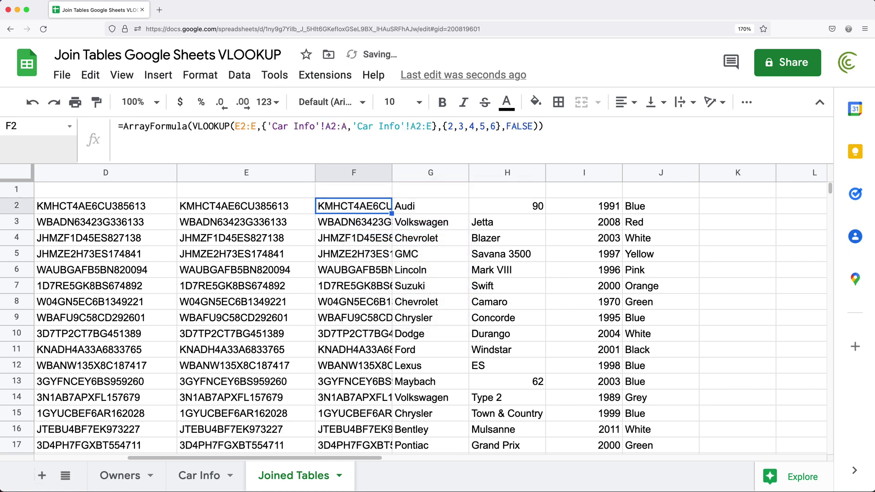
Replace the index array {2,3,4,5,6} in the F2 VLOOKUP formula with SEQUENCE(1,COLUMNS('Car Info'!A2:E),2)
double_click(354, 207)
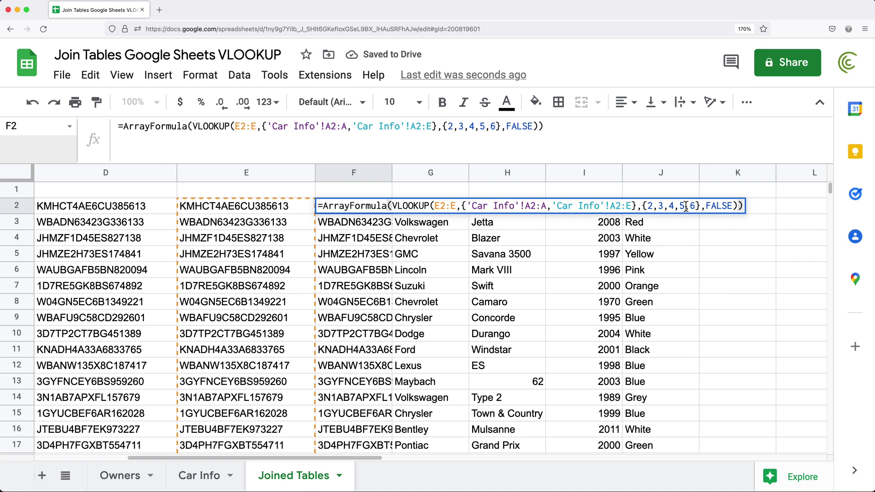
left_click_drag(643, 207, 704, 208)
key("BackSpace")
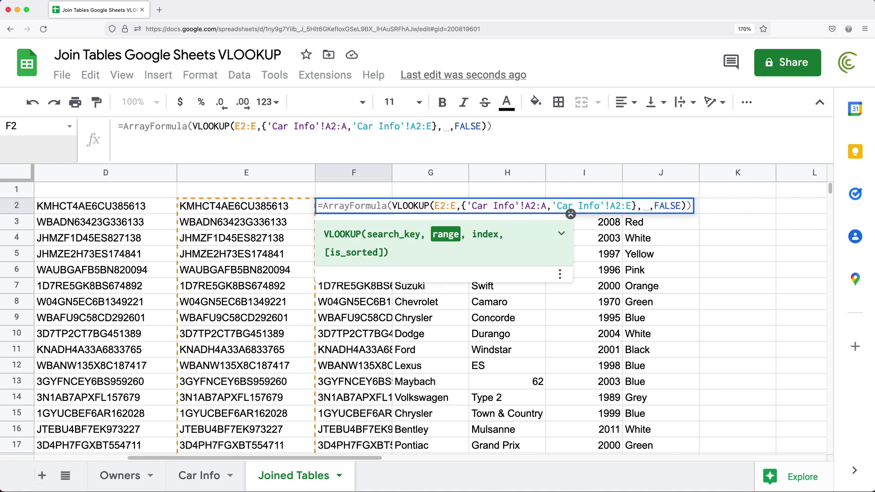
key("super+v")
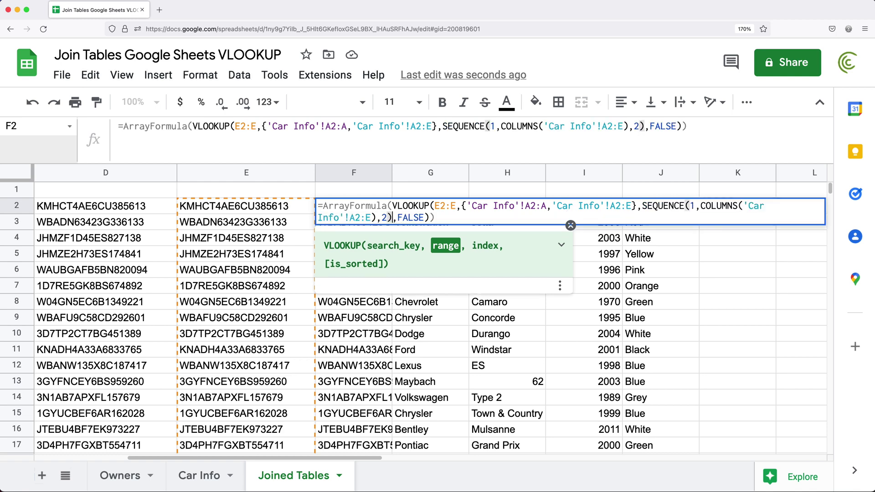
key("Return")
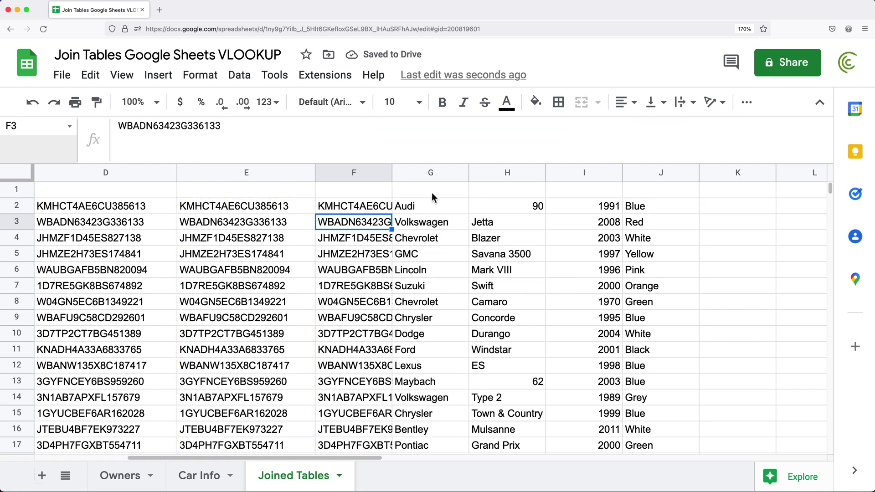
Examine the search key E2:E in the F2 VLOOKUP formula against column E, leaving the formula unedited
left_click(342, 210)
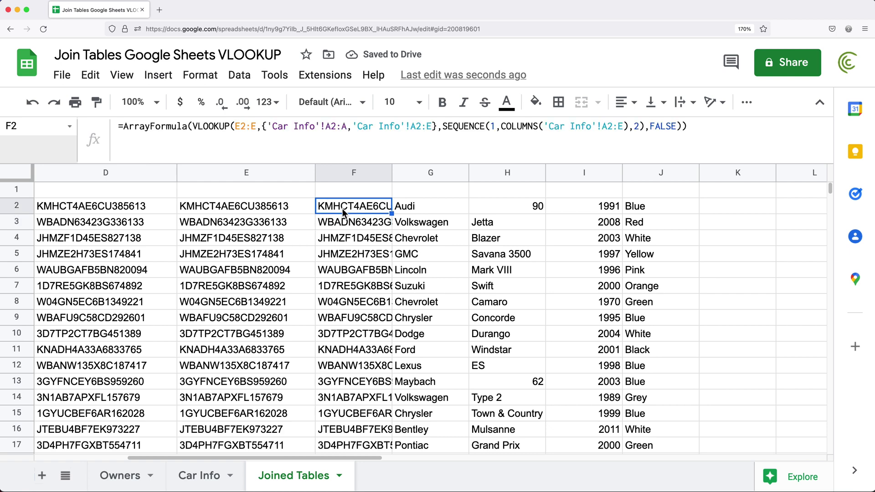
double_click(343, 211)
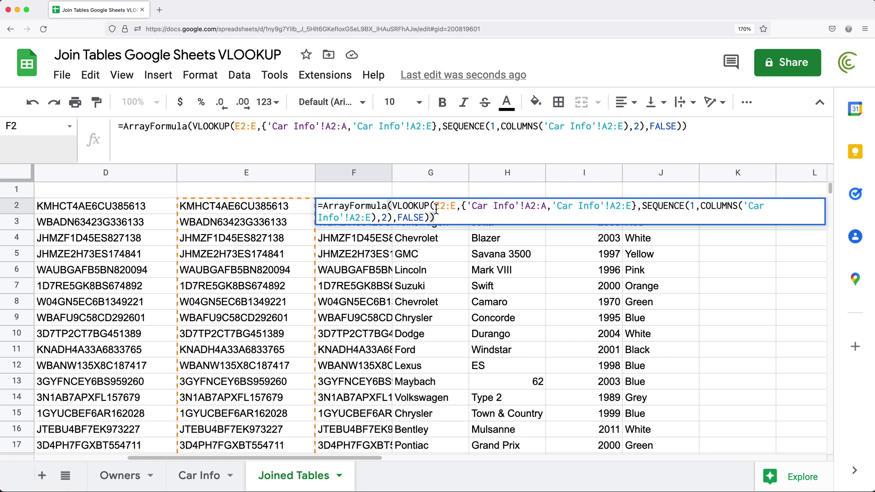
left_click_drag(435, 206, 458, 210)
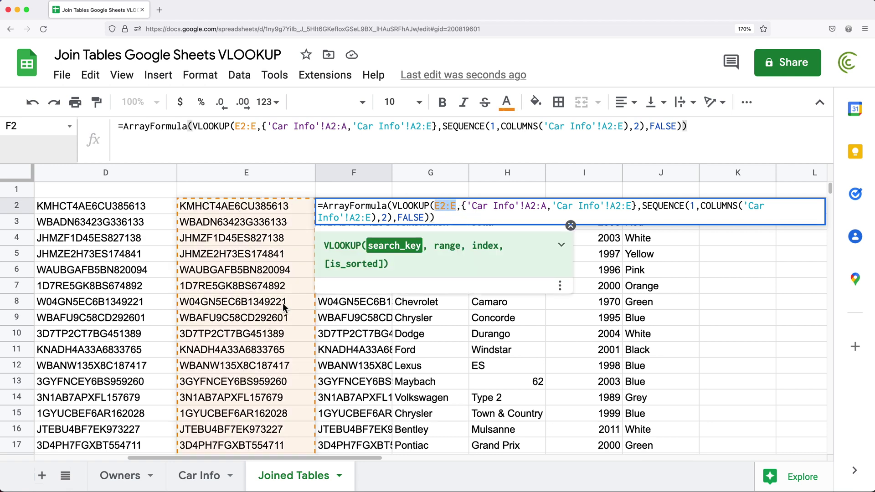
key("Escape")
Inspect the array formula in E2 and highlight its Owners!D2:D reference, leaving the formula unedited
left_click(216, 208)
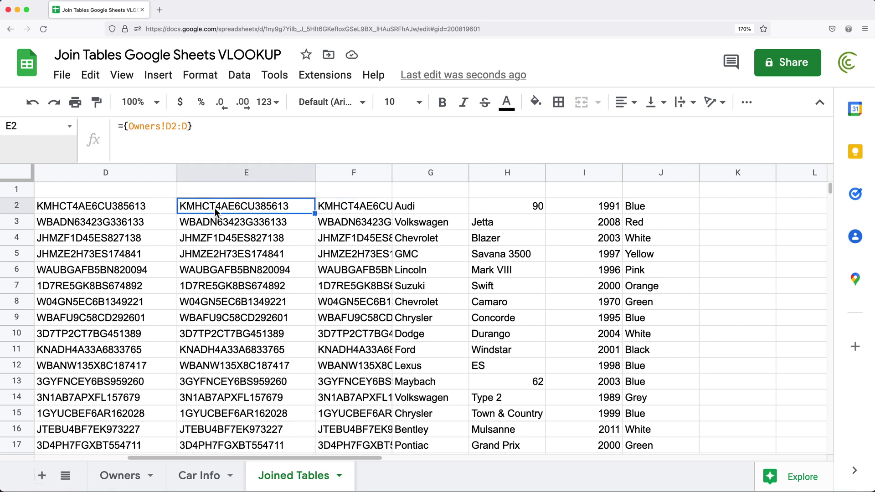
double_click(215, 208)
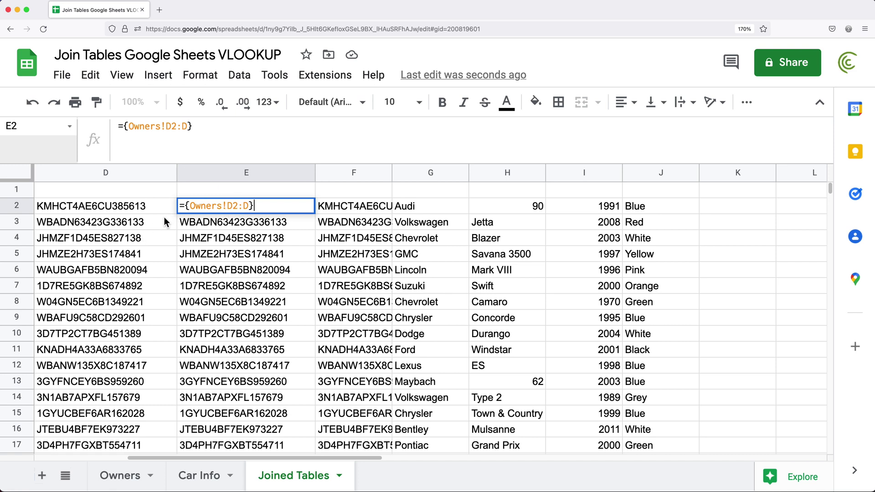
left_click_drag(189, 206, 249, 206)
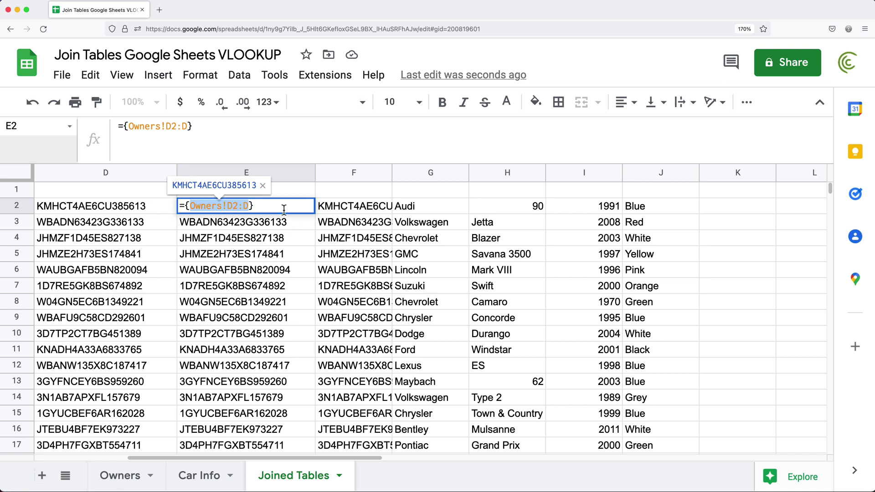
key("Escape")
Replace the search key E2:E in the F2 VLOOKUP formula with the copied reference Owners!D2:D
left_click(351, 209)
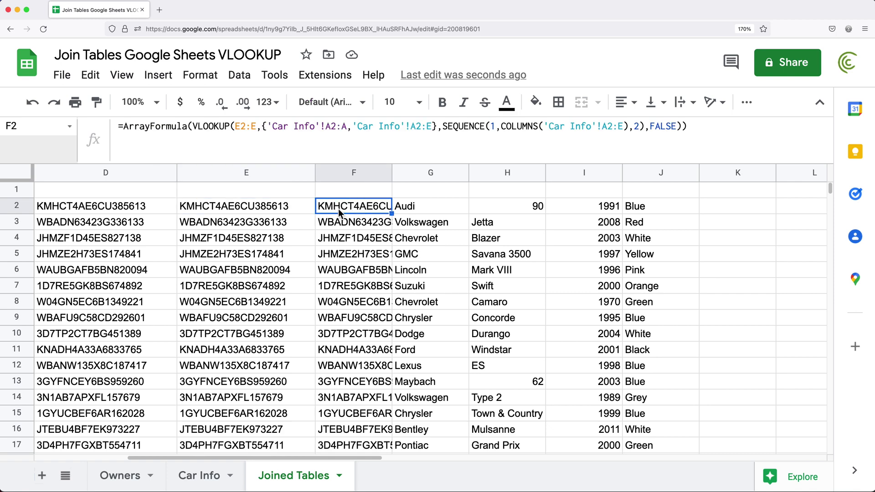
double_click(338, 209)
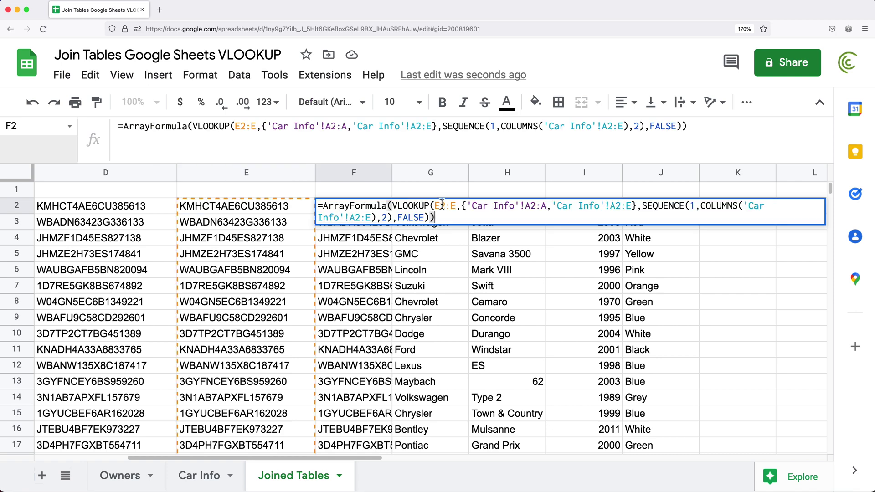
left_click_drag(455, 207, 434, 207)
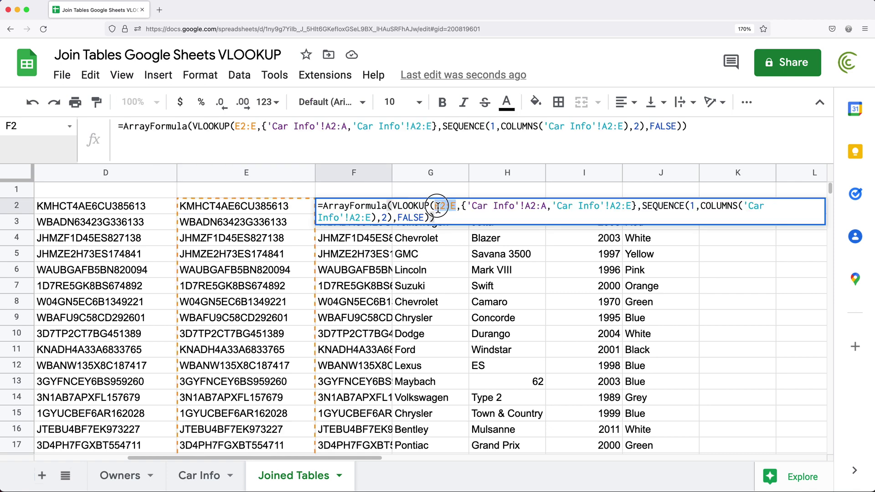
key("BackSpace")
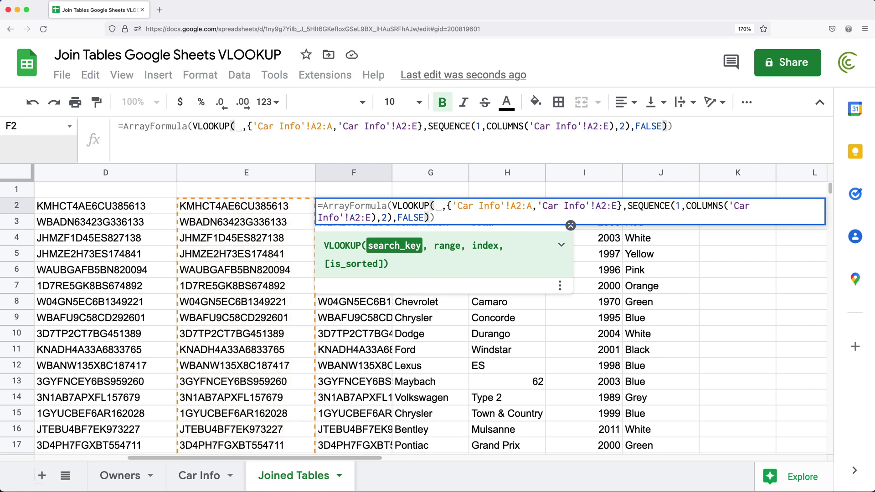
key("super+v")
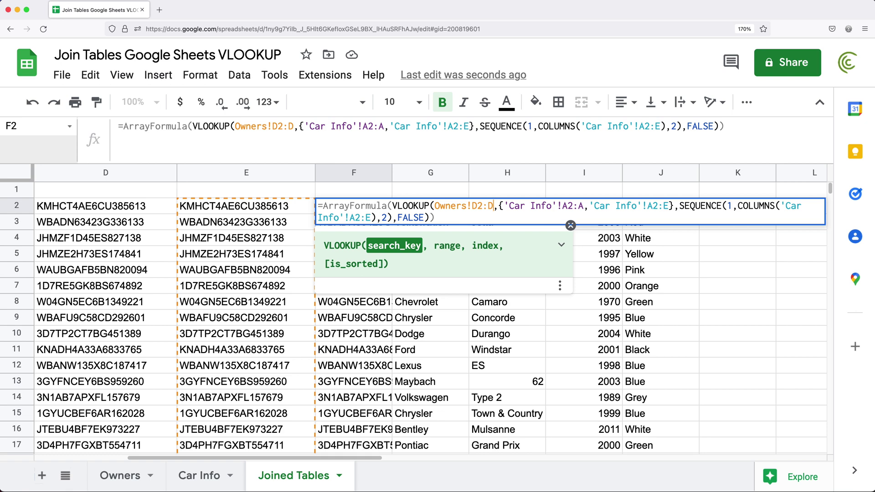
key("Return")
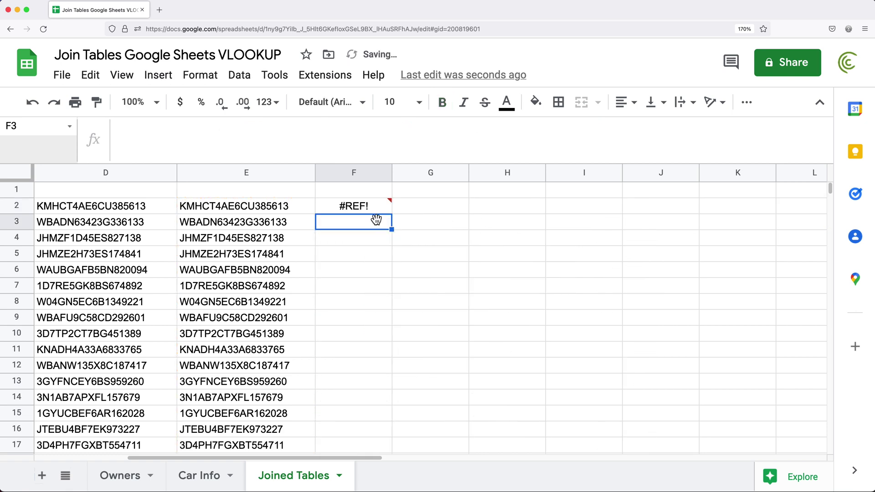
mouse_move(368, 209)
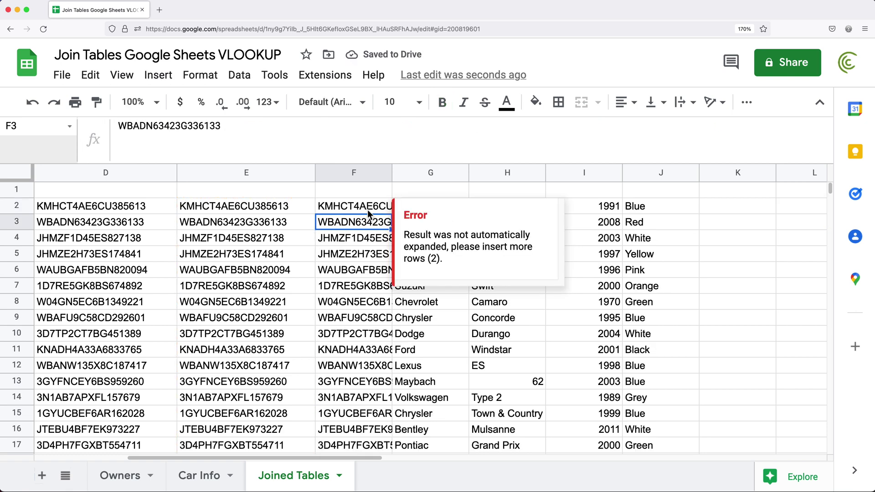
left_click(368, 209)
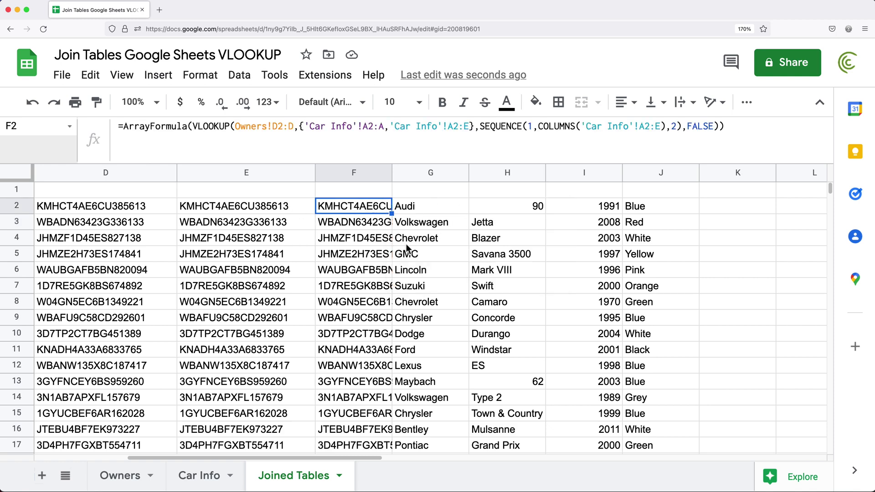
Delete helper column E, which holds the ={Owners!D2:D} array, from Joined Tables
left_click(241, 204)
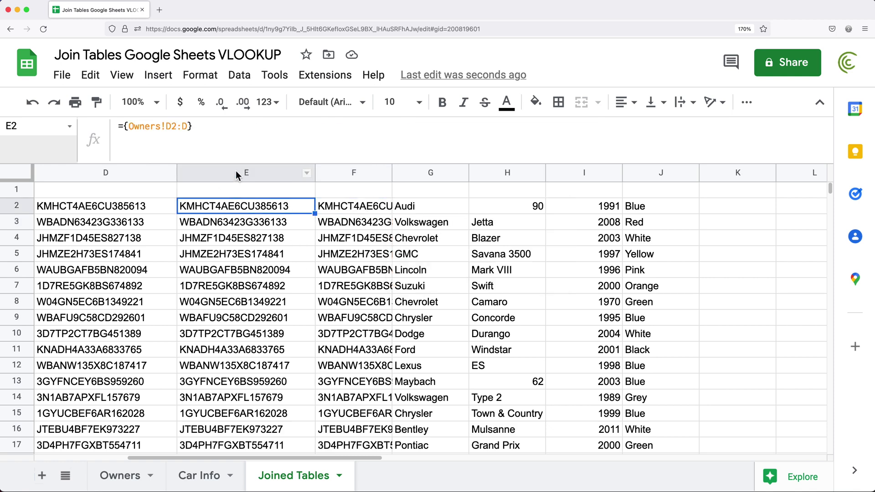
left_click(236, 171)
right_click(242, 173)
left_click(310, 282)
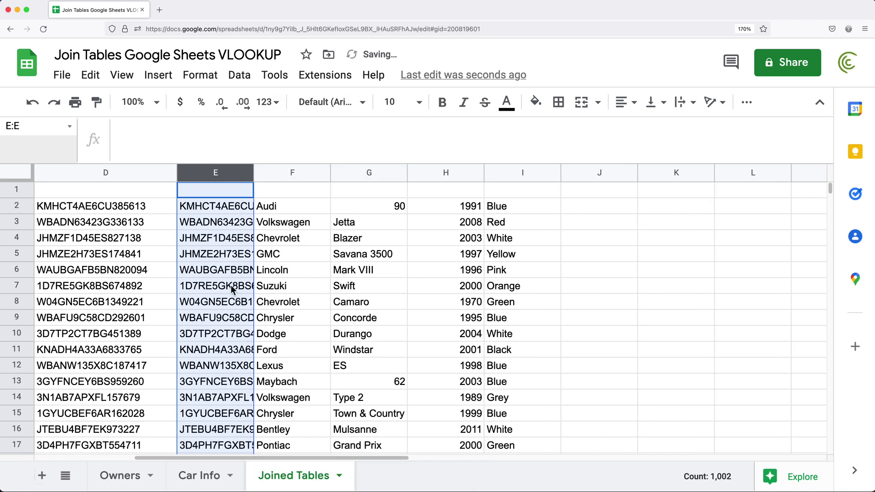
Review the VLOOKUP array formula in E2 and the Owners!A2:D array in A2, leaving both unedited
left_click(232, 210)
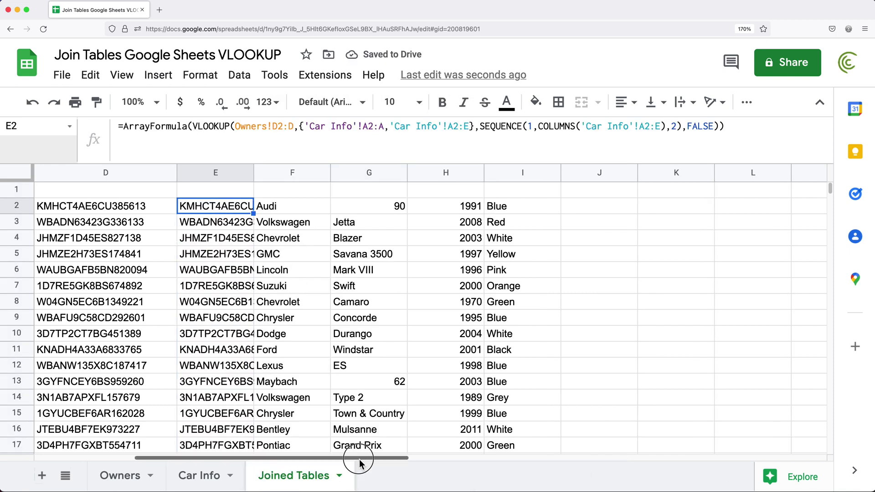
left_click_drag(358, 458, 240, 469)
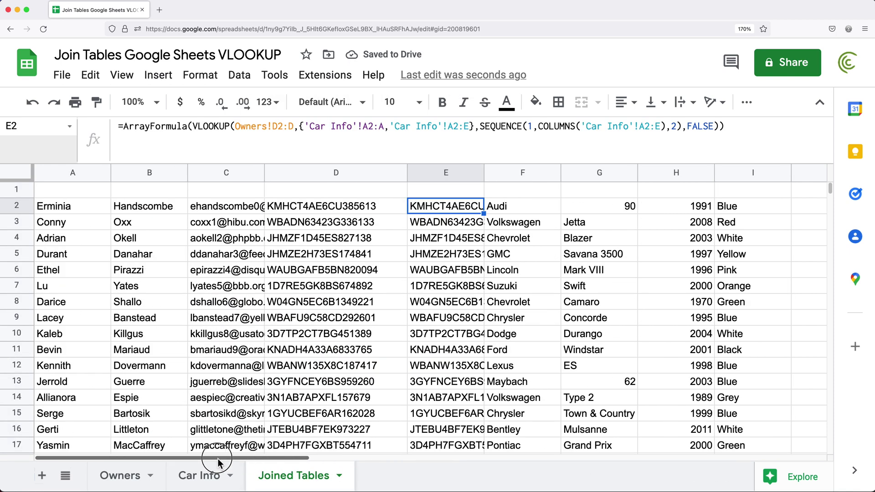
double_click(429, 208)
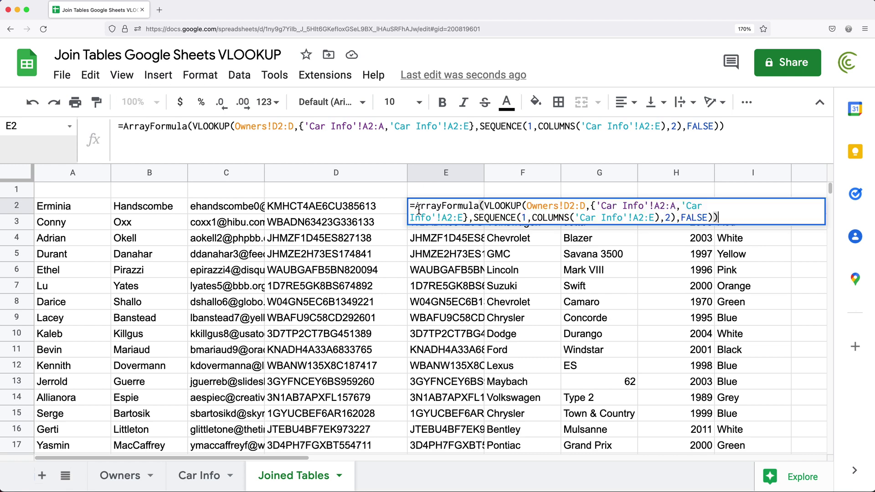
left_click_drag(411, 209, 770, 228)
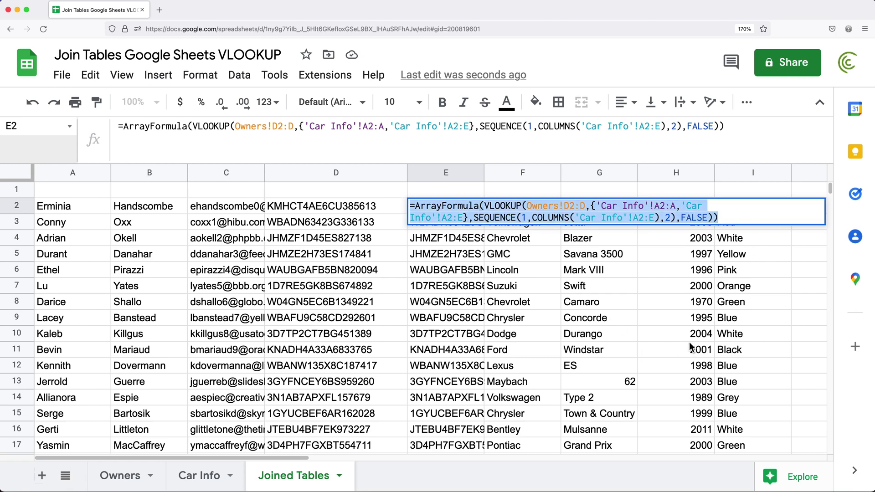
key("Escape")
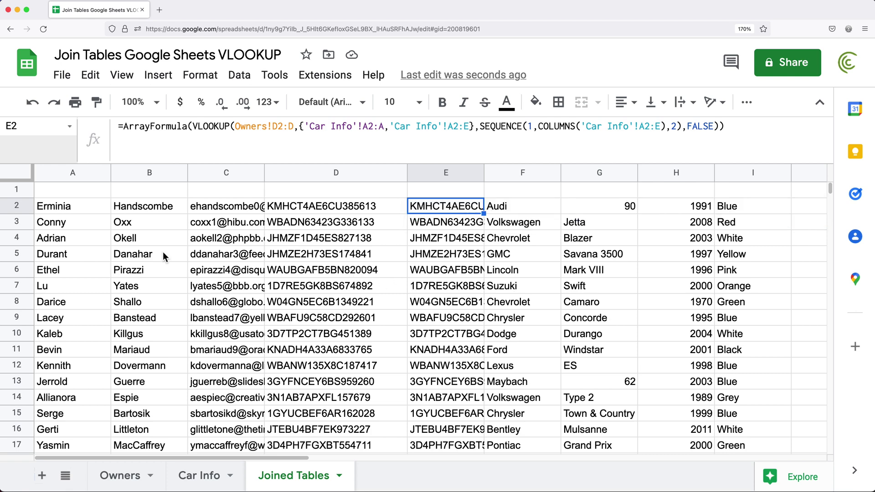
left_click(69, 211)
double_click(68, 209)
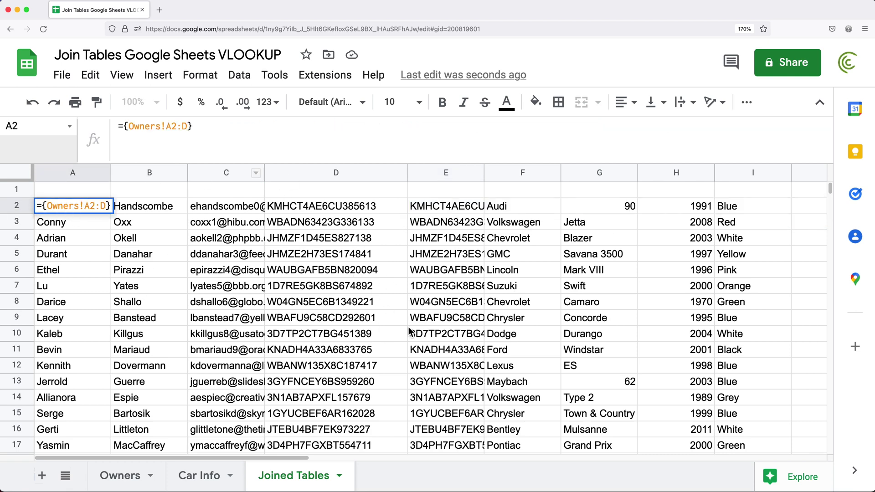
key("Escape")
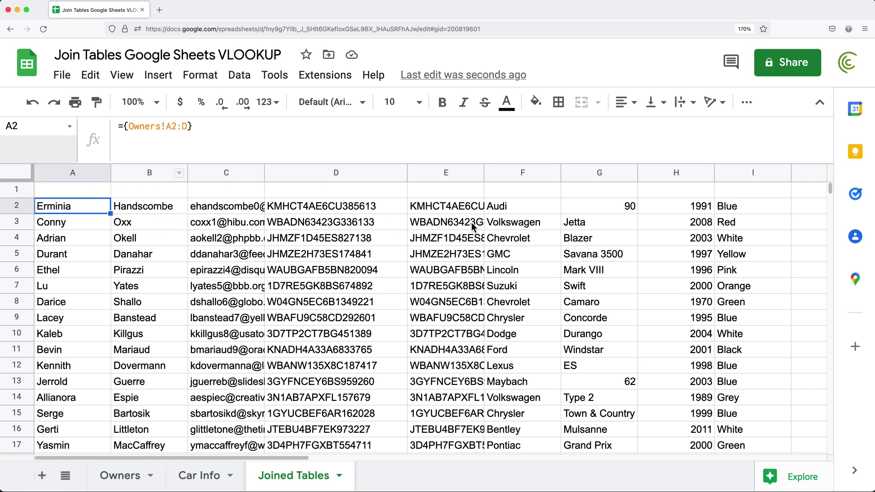
Examine the rows below the last record on Joined Tables, comparing the lookup columns E:I with the owner columns A:D
left_click(831, 188)
left_click_drag(830, 188, 828, 354)
left_click_drag(444, 237, 754, 271)
left_click_drag(73, 238, 336, 269)
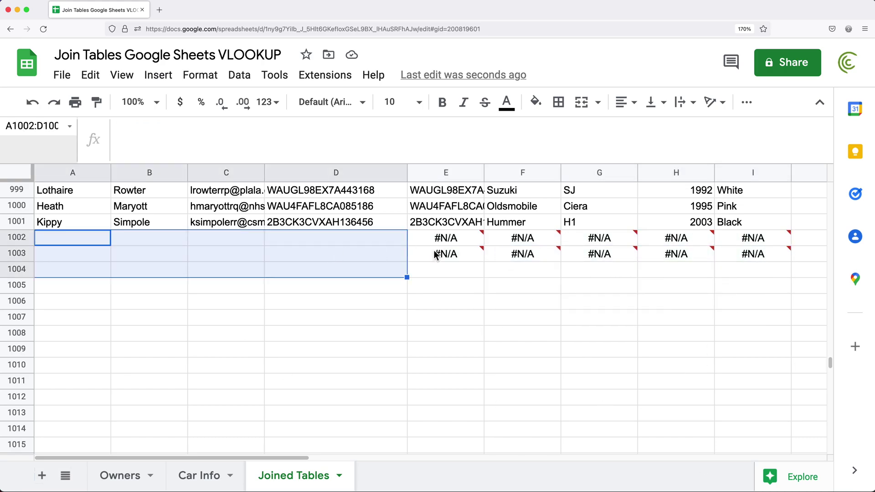
scroll(441, 255, "up", 20)
scroll(440, 265, "up", 20)
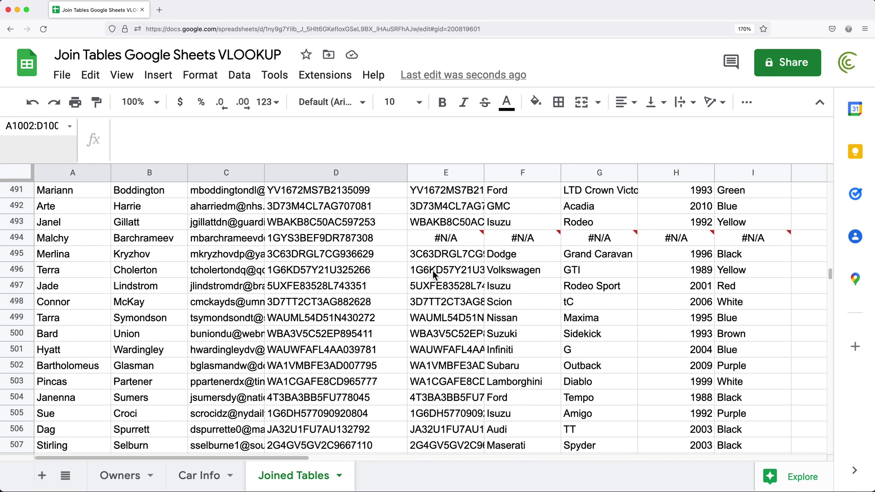
scroll(435, 275, "up", 20)
In the E2 array formula, insert an IF before VLOOKUP with the condition Owners!D2:D=""
left_click(431, 207)
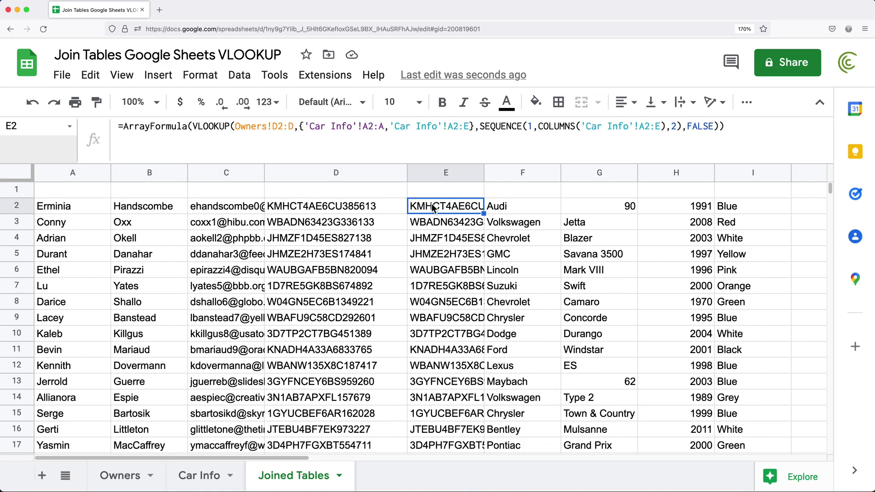
left_click(444, 206)
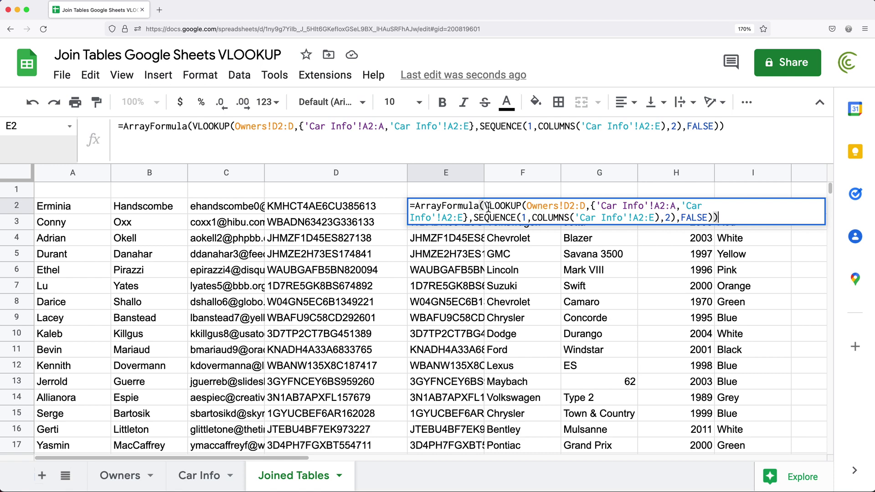
left_click_drag(528, 208, 584, 209)
key("super+c")
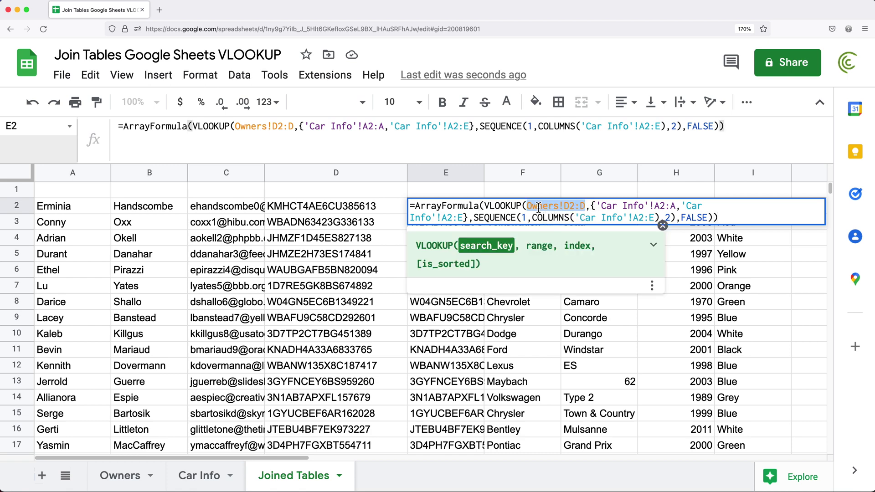
left_click(485, 206)
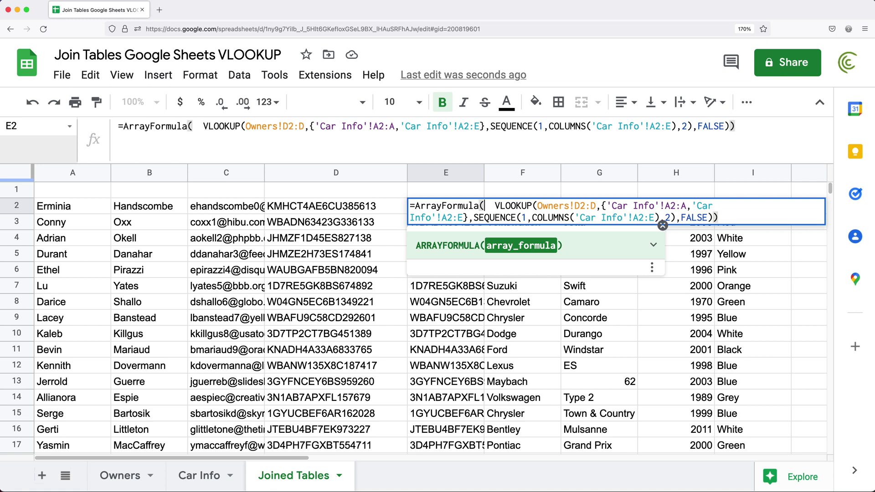
type("IF(")
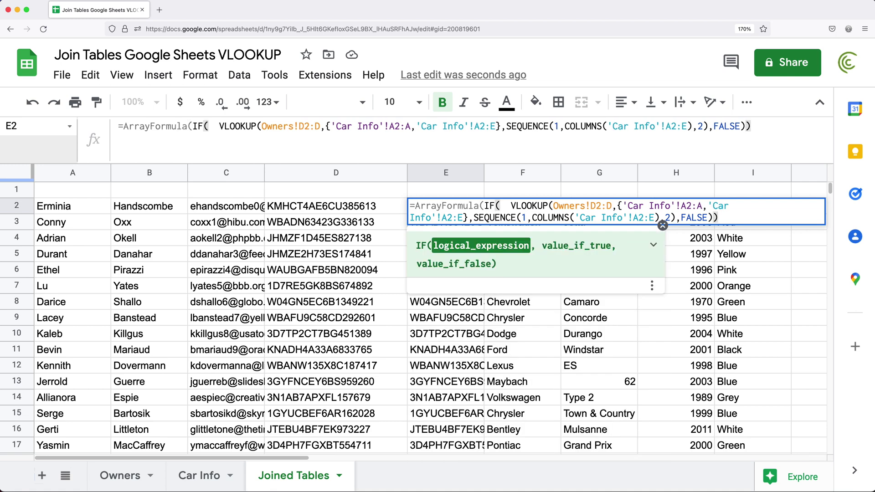
key("super+v")
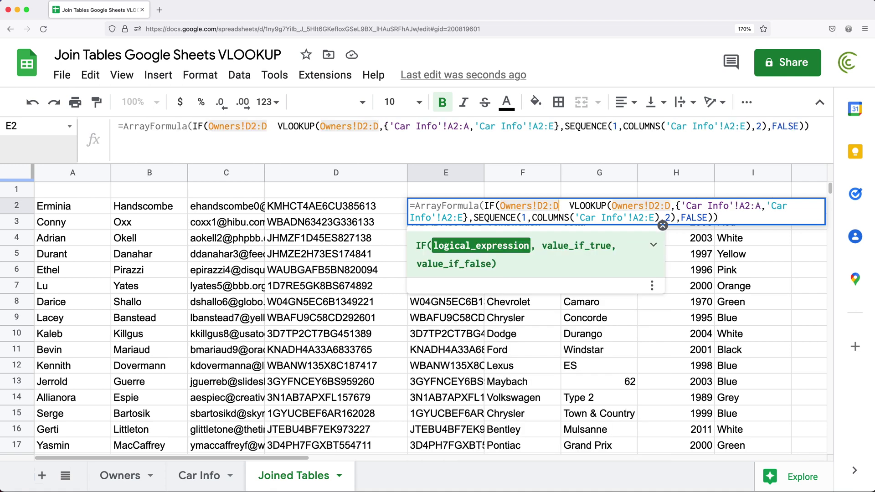
type("=\"\"")
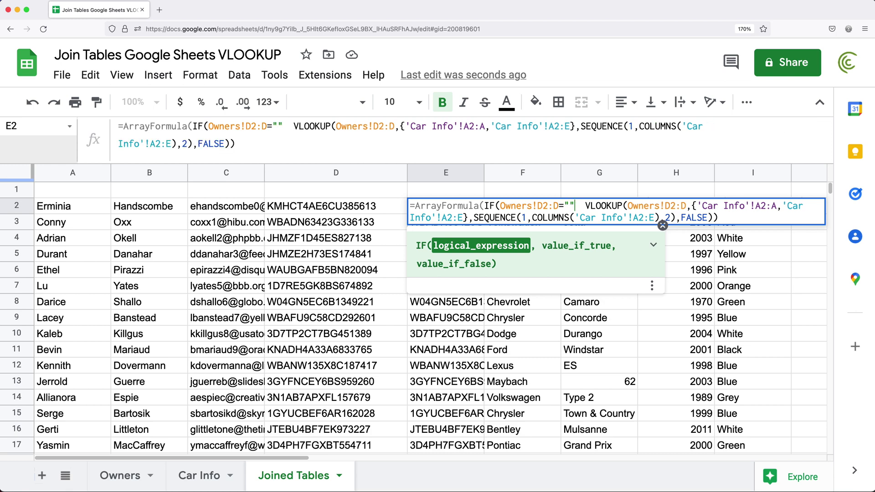
Complete the IF in E2 with an empty true value and the VLOOKUP as its false value
type(",")
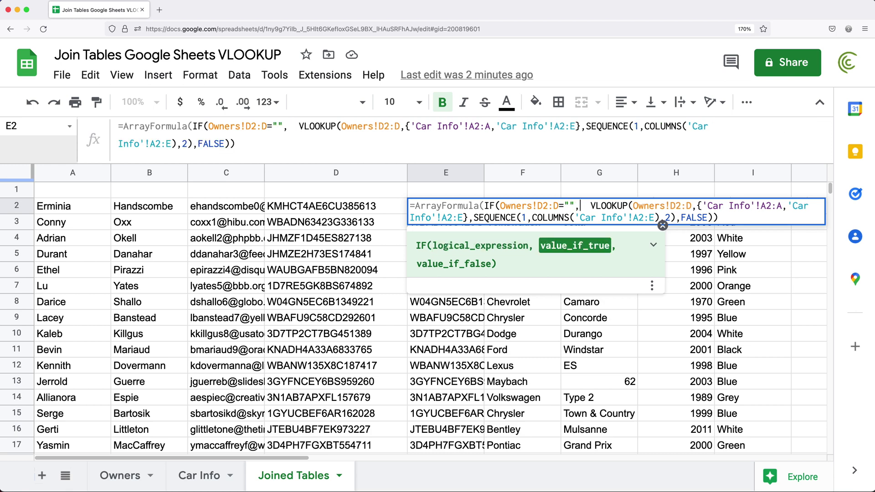
type(",")
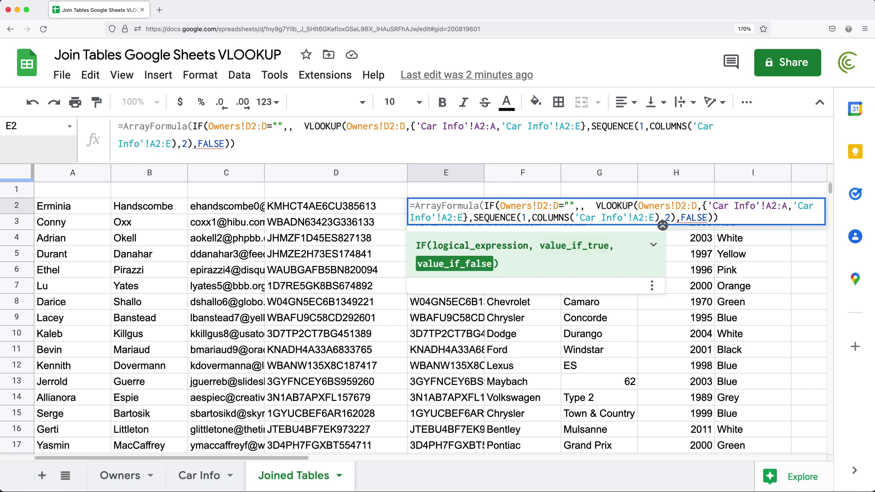
key("Delete")
key("Delete")
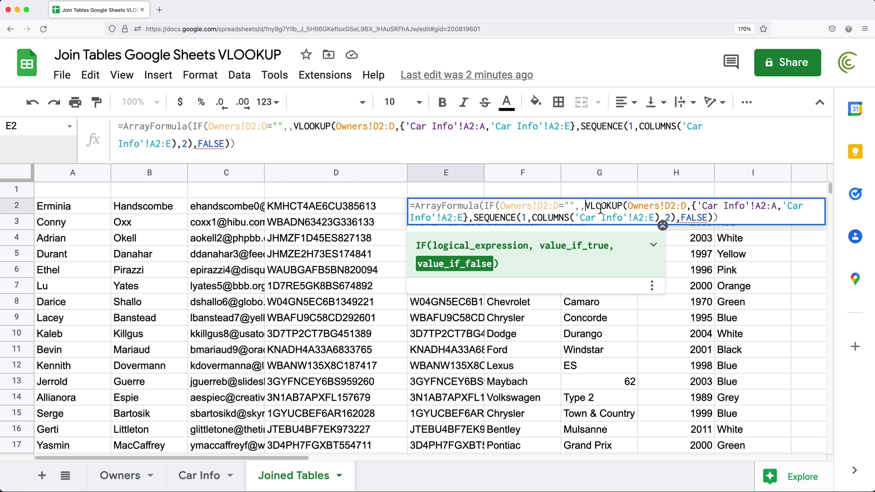
left_click(728, 216)
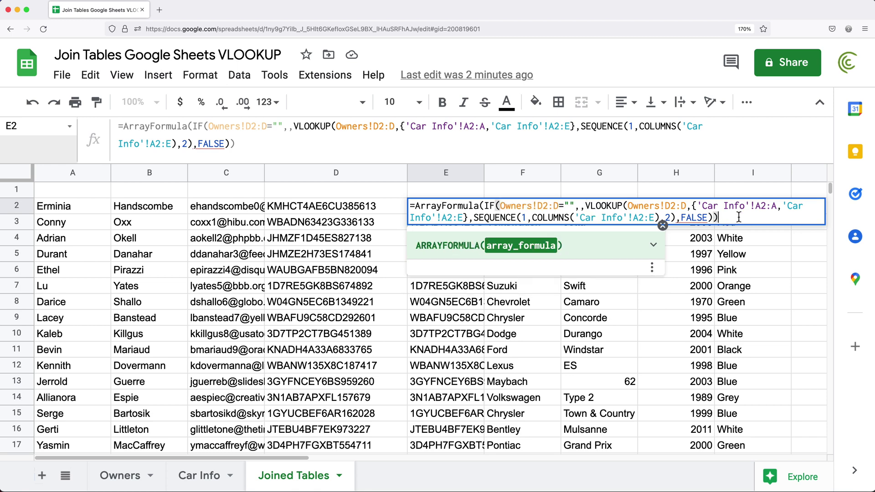
type(")")
key("Return")
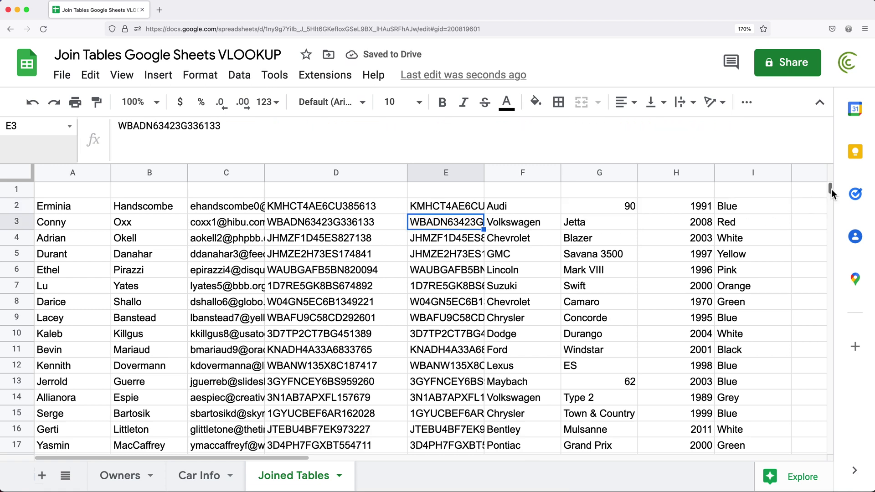
Check the lookup columns past row 1001 and inspect the unmatched vin's result in E974
left_click_drag(830, 187, 842, 364)
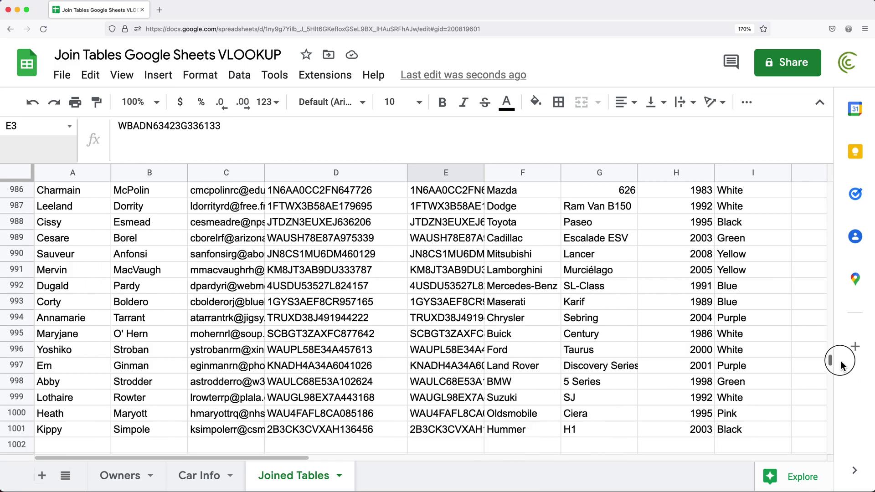
scroll(666, 360, "down", 3)
left_click_drag(388, 302, 615, 365)
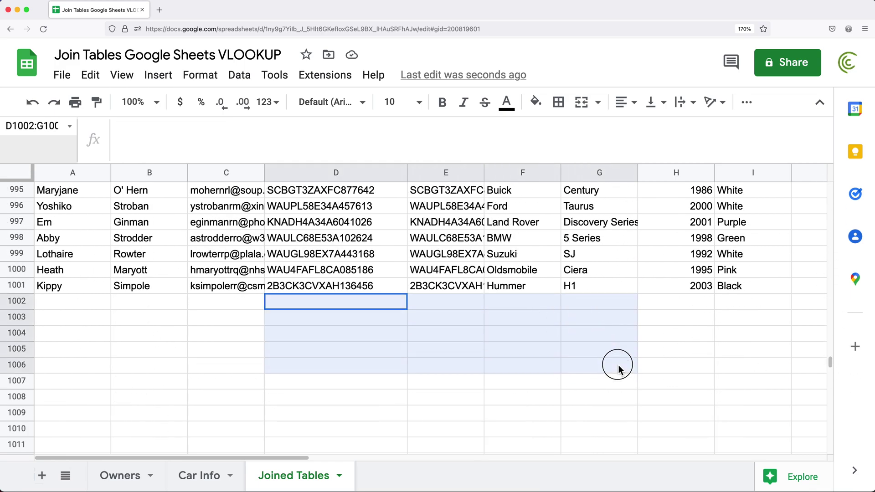
left_click(453, 241)
scroll(448, 255, "up", 8)
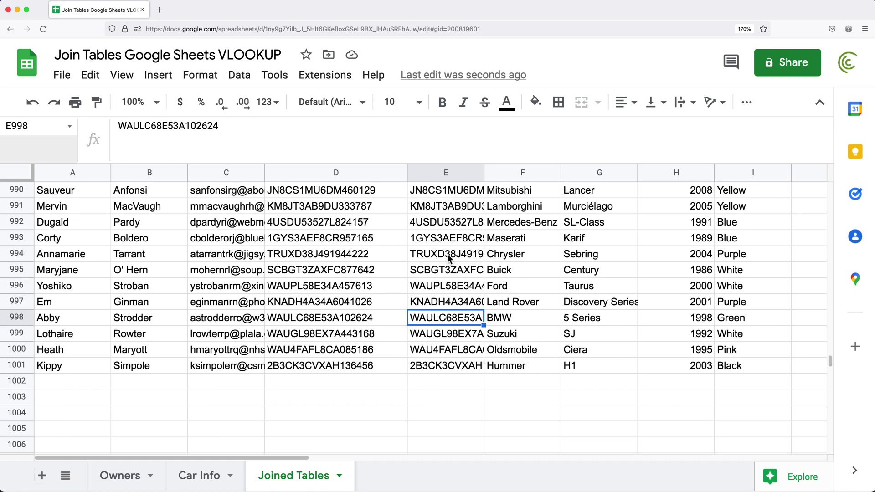
scroll(450, 255, "up", 1)
left_click(454, 287)
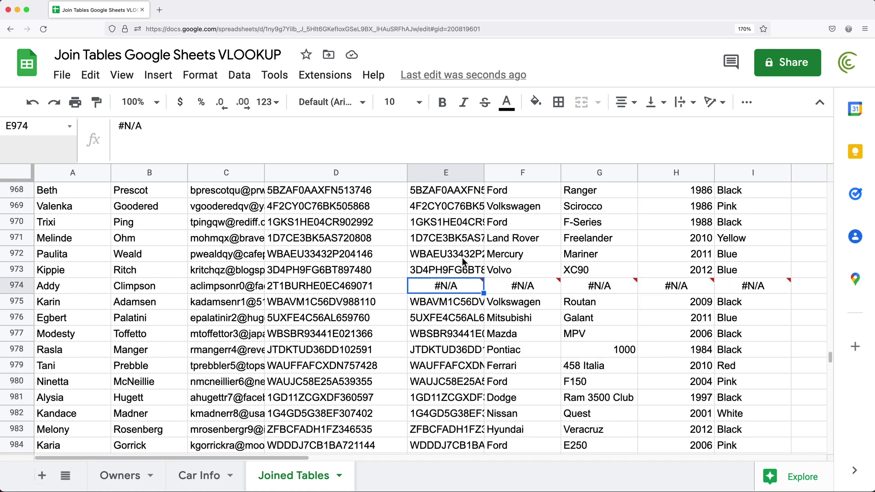
Draft an IFERROR wrapper around the IF in the E2 array formula on Joined Tables, and discard the edit
scroll(462, 258, "up", 14)
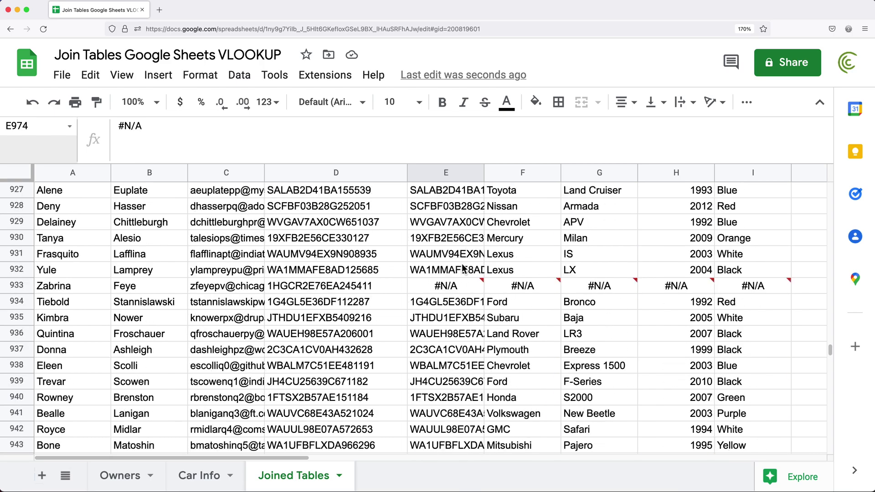
scroll(462, 267, "up", 10)
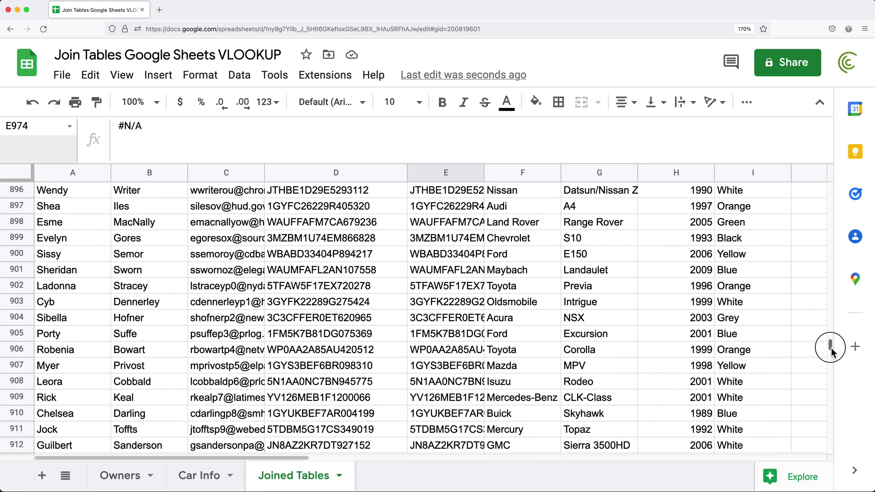
left_click_drag(831, 350, 837, 179)
left_click(451, 208)
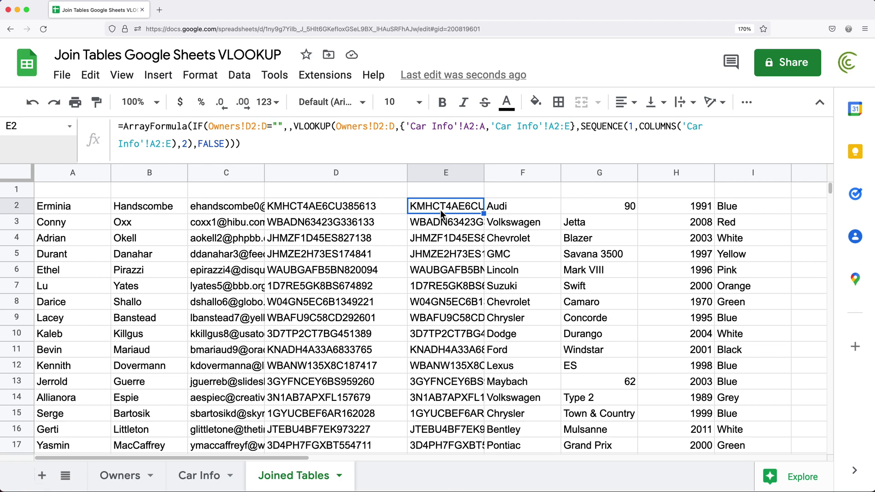
double_click(440, 210)
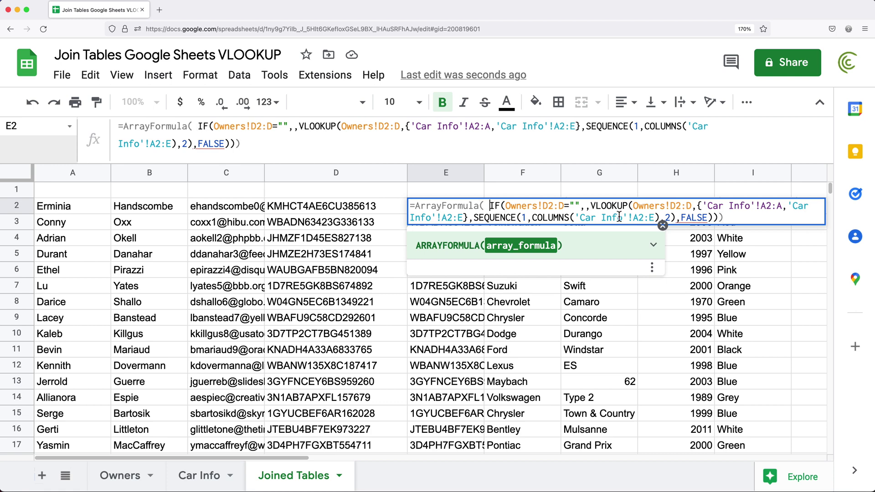
left_click(720, 221)
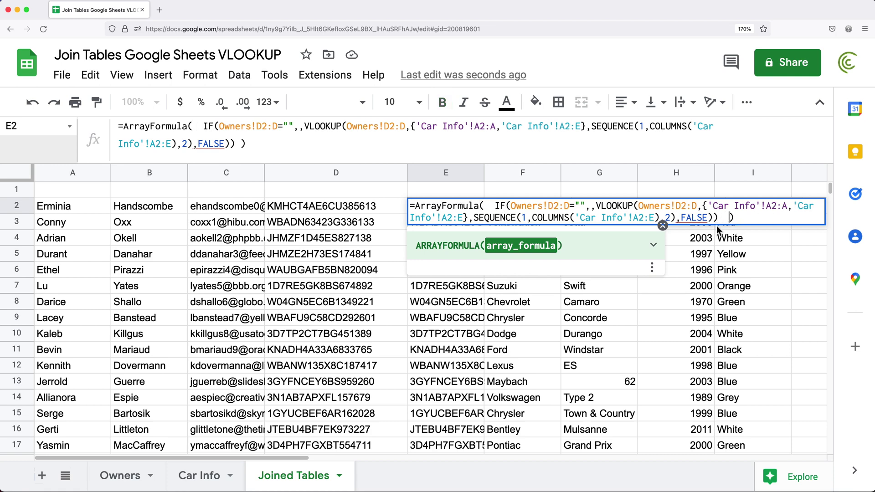
left_click(491, 207)
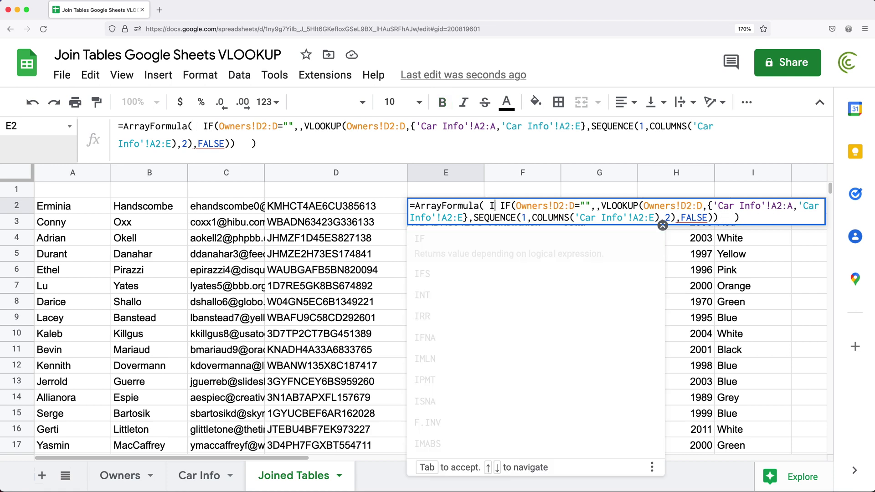
type("IFERROR(")
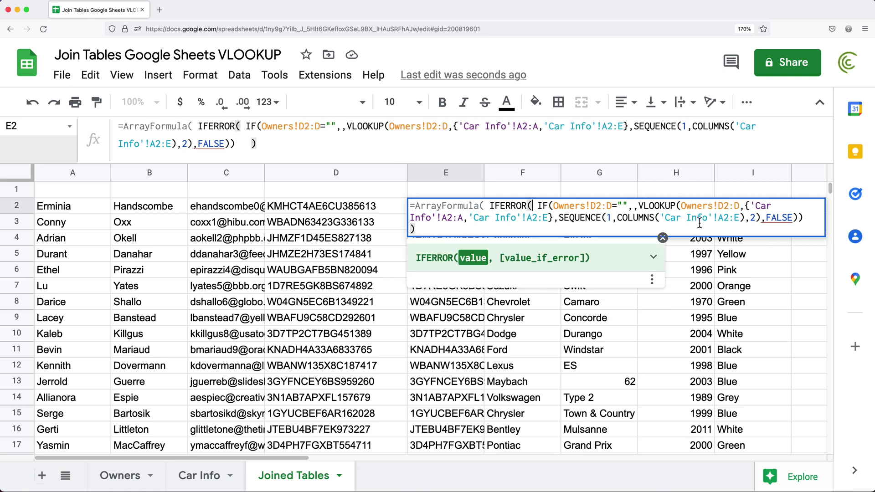
left_click(799, 220)
type(")")
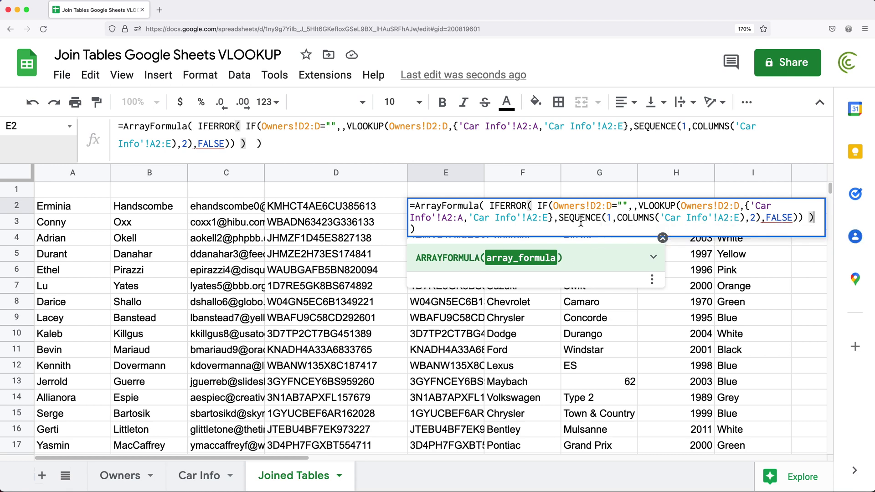
key("Escape")
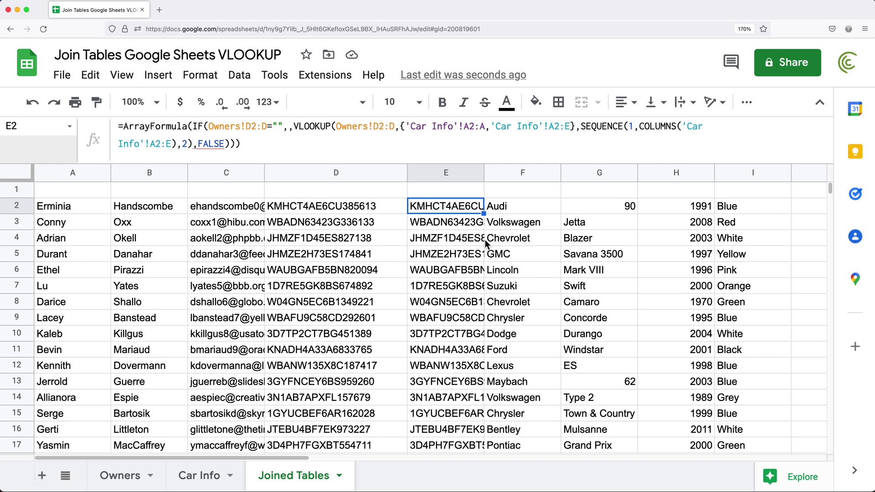
Cut the whole ArrayFormula expression out of E2 and leave the cell empty
left_click(443, 209)
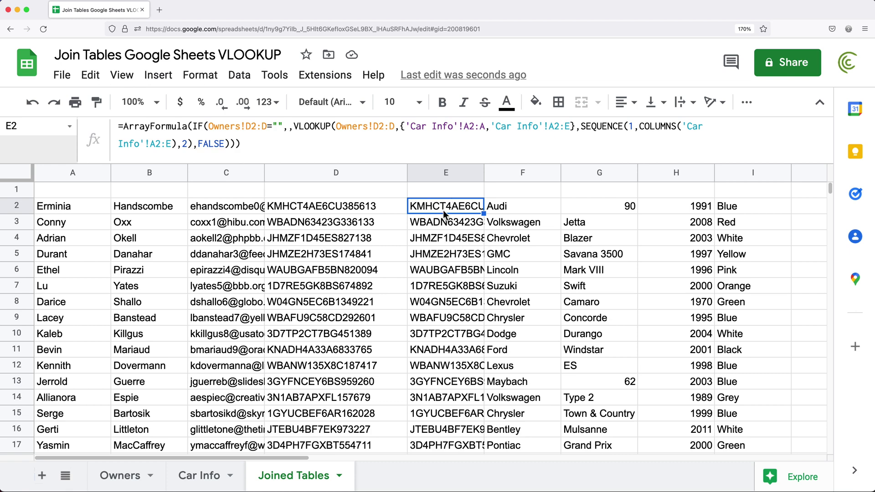
double_click(443, 209)
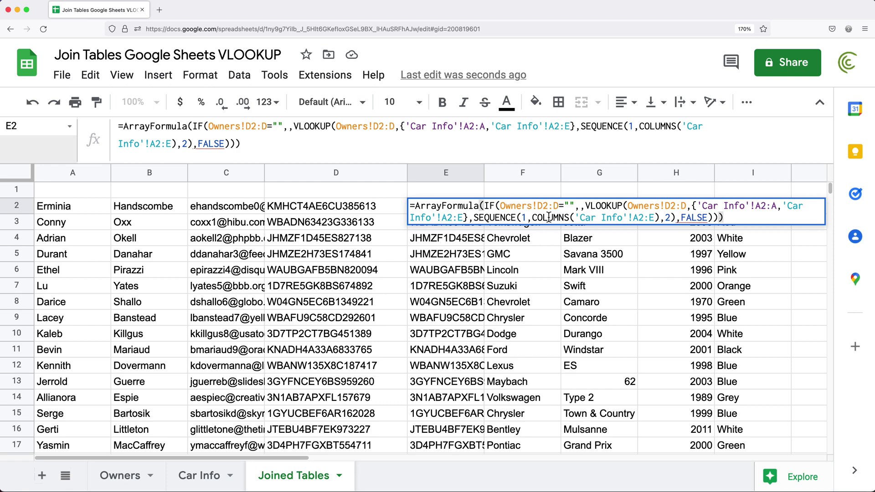
left_click_drag(417, 211, 741, 221)
right_click(449, 211)
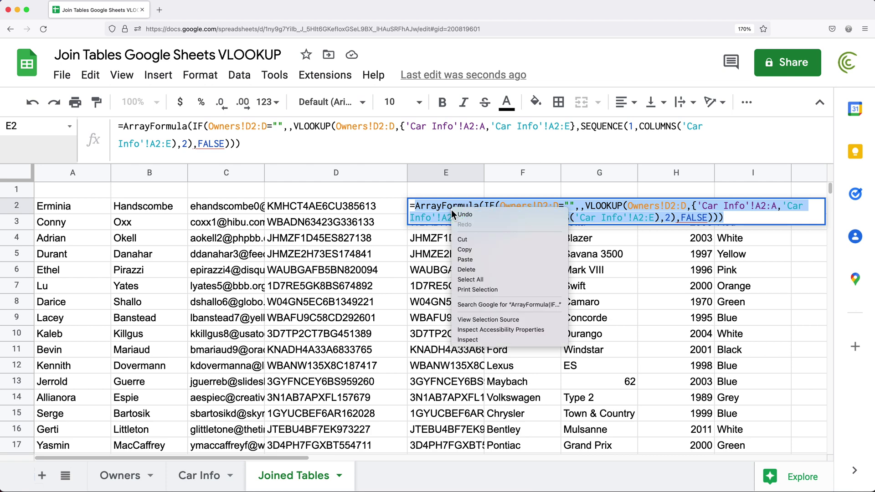
left_click(474, 239)
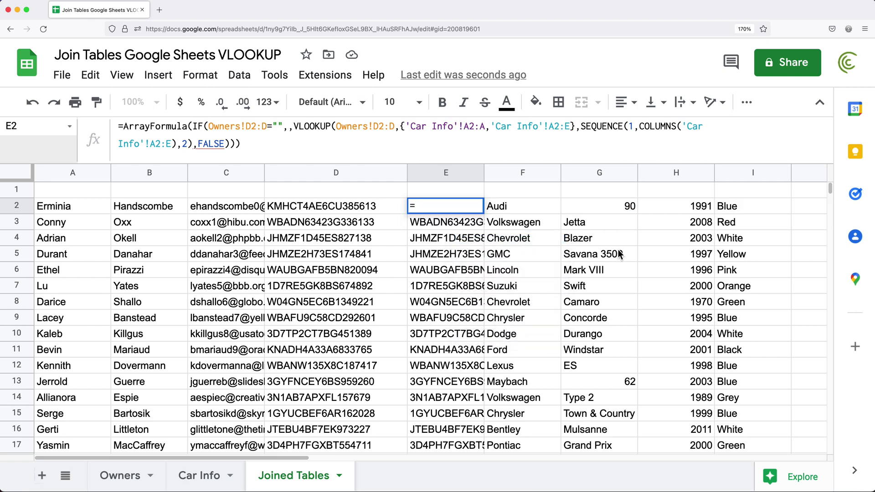
key("BackSpace")
key("Return")
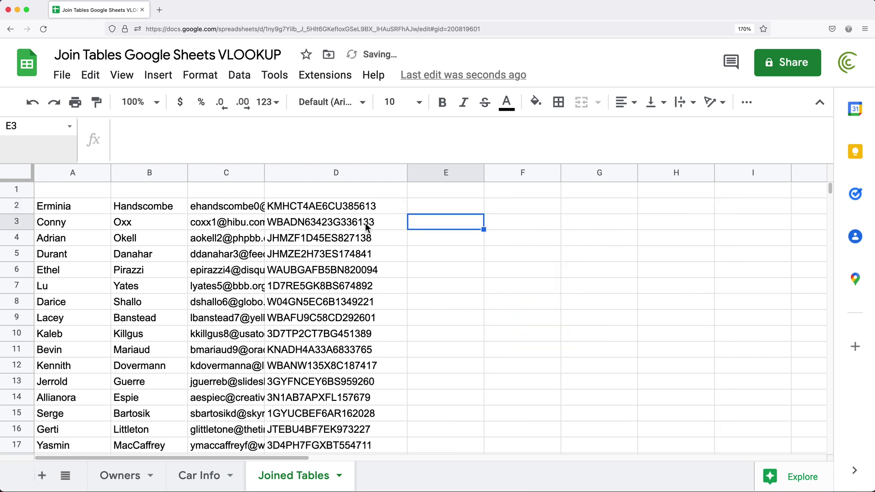
In the A2 array, add a comma separator after Owners!A2:D, inside the closing curly brace
left_click(325, 210)
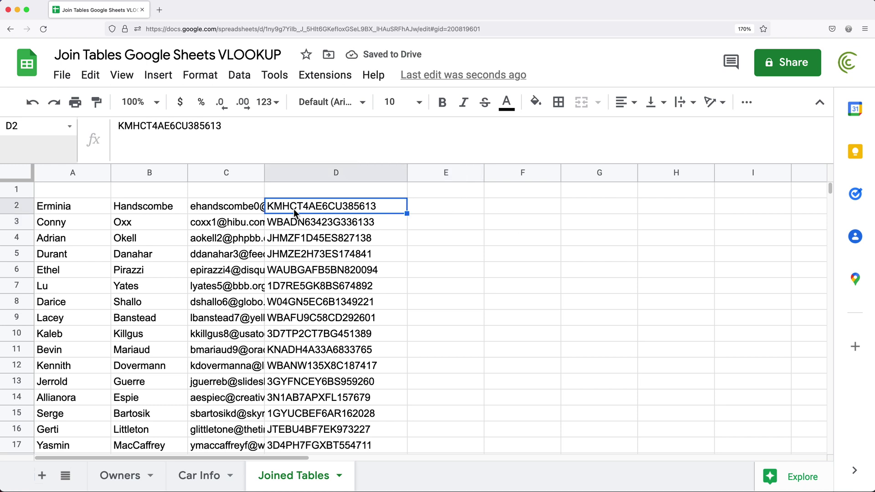
left_click(60, 211)
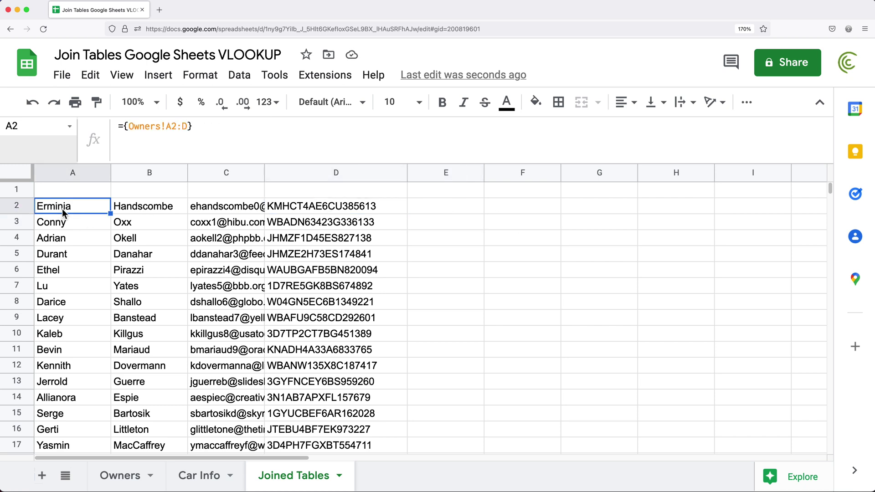
double_click(62, 209)
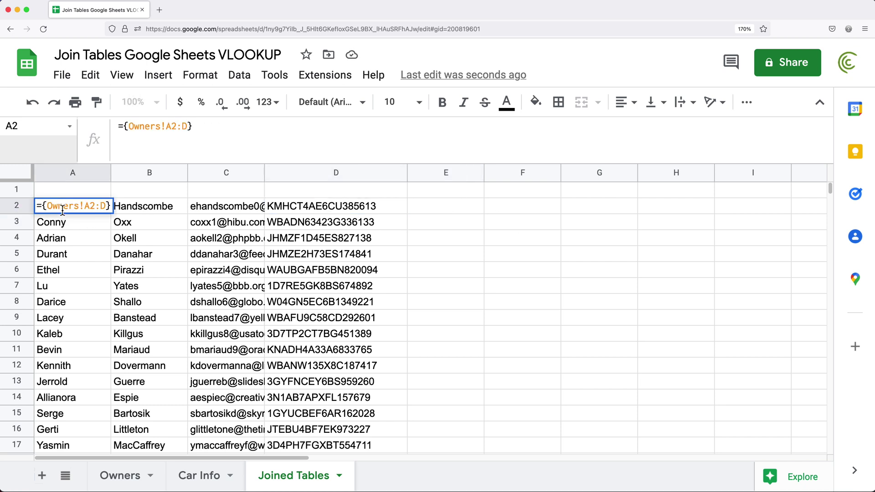
double_click(95, 211)
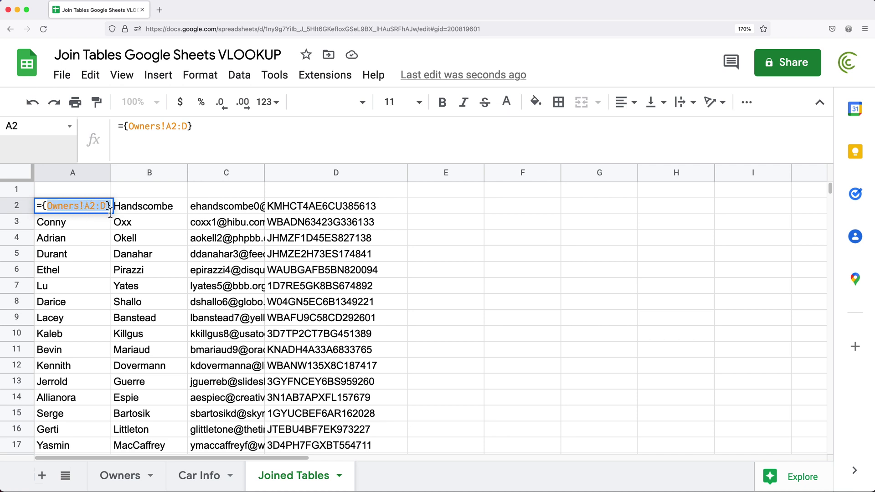
left_click(103, 207)
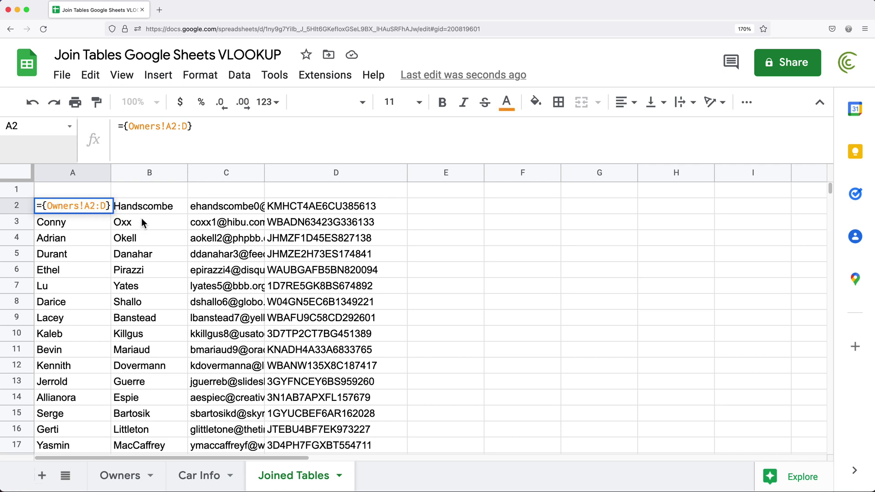
type(",")
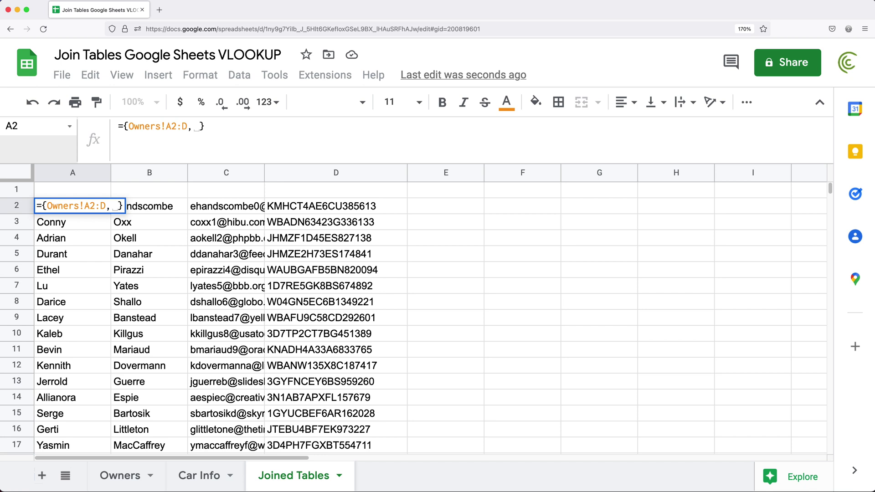
key("BackSpace")
key("BackSpace")
type("\\")
key("BackSpace")
type(",")
Paste the cut ArrayFormula as the second element of the A2 array and commit the combined formula
key("super+v")
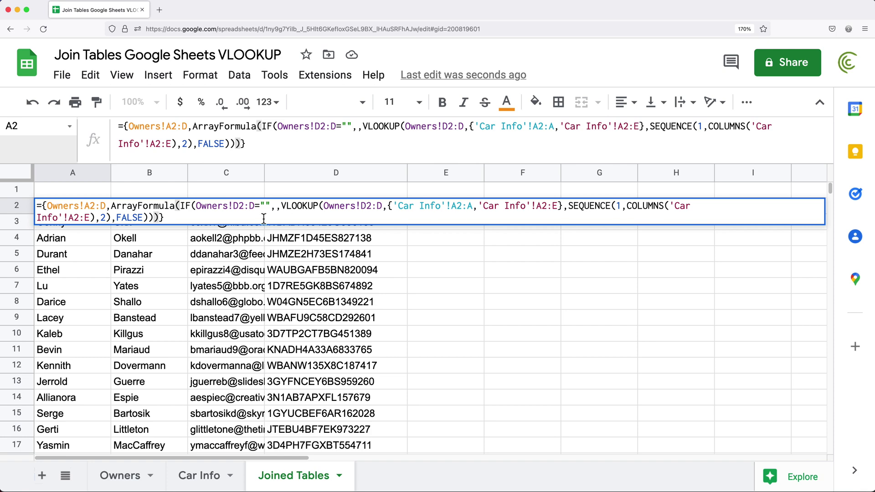
left_click(200, 219)
key("Return")
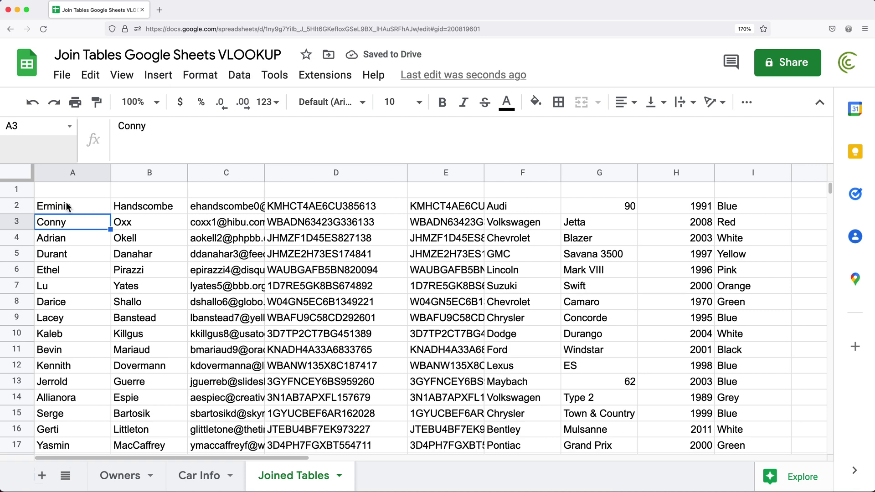
Examine the output of the combined A2 formula, covering the owner columns A:D and the lookup columns E:I
left_click(49, 207)
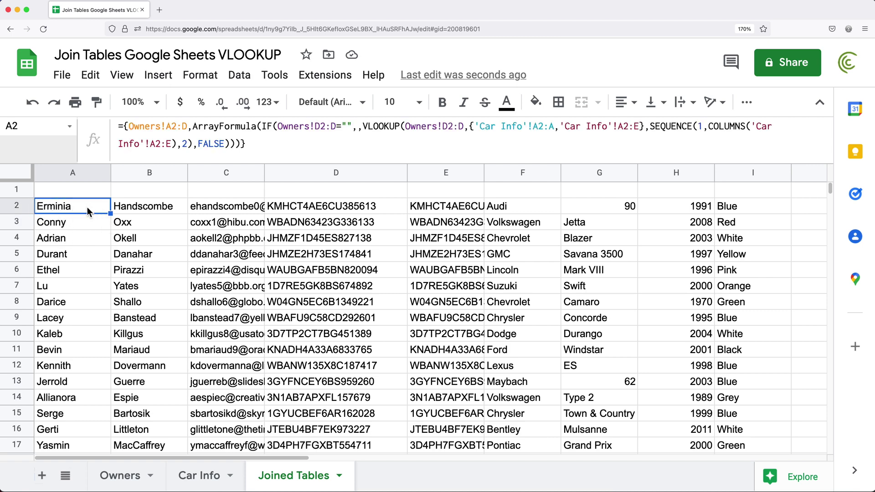
left_click_drag(77, 204, 752, 383)
left_click_drag(91, 209, 362, 397)
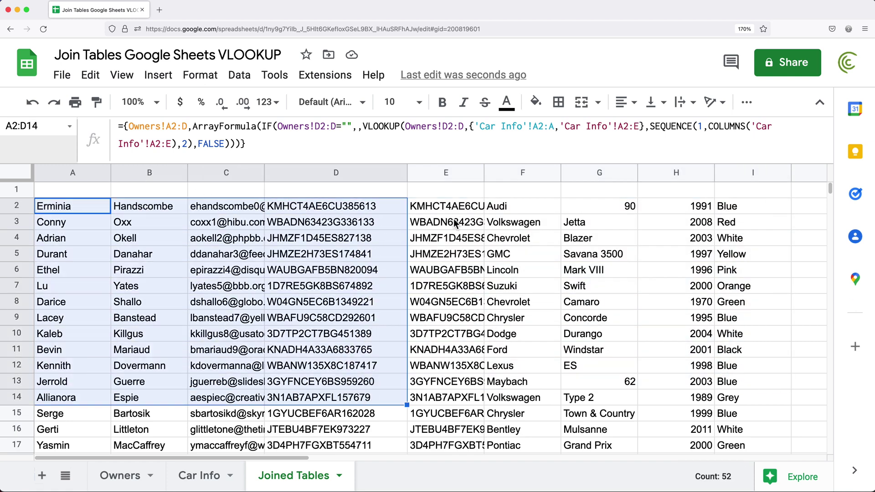
left_click_drag(452, 209, 727, 409)
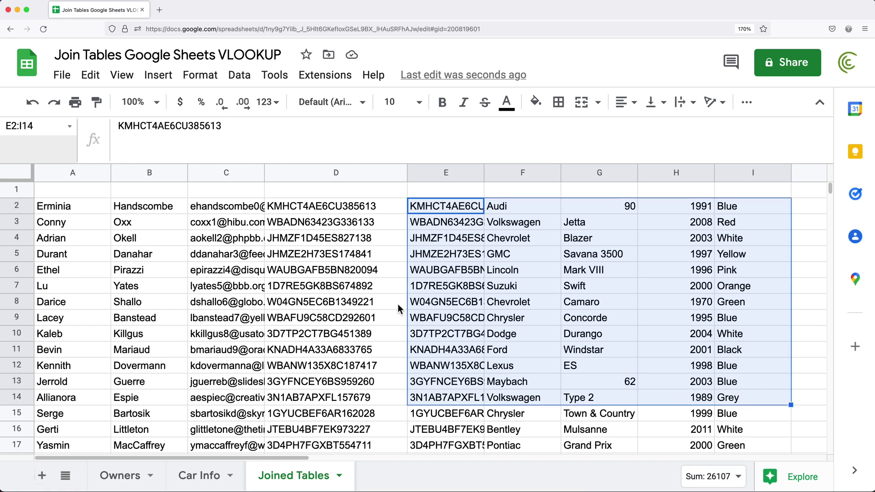
left_click(66, 211)
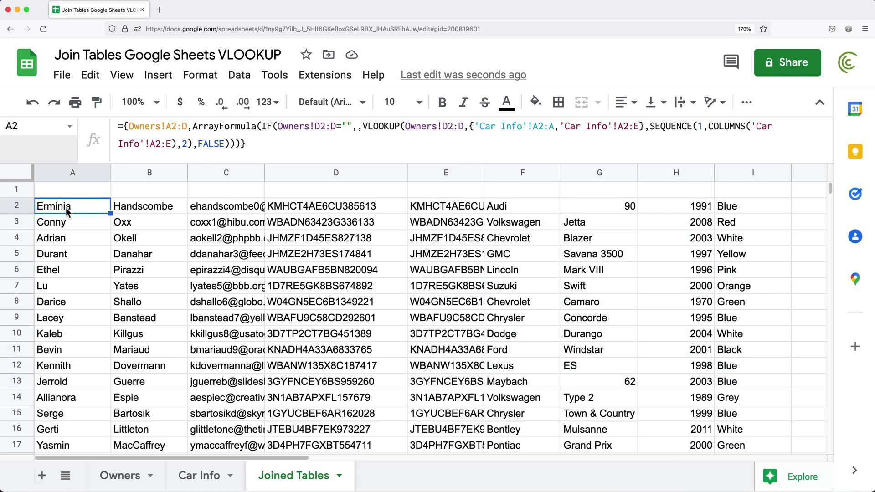
Compare the blank first row of Joined Tables with the header rows on Owners and Car Info
left_click_drag(62, 195, 337, 206)
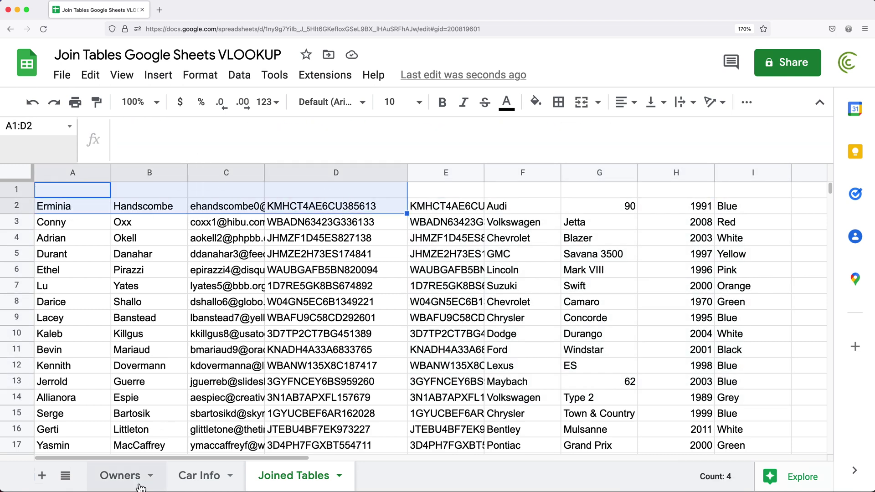
left_click(120, 476)
left_click_drag(86, 193, 365, 192)
left_click(199, 475)
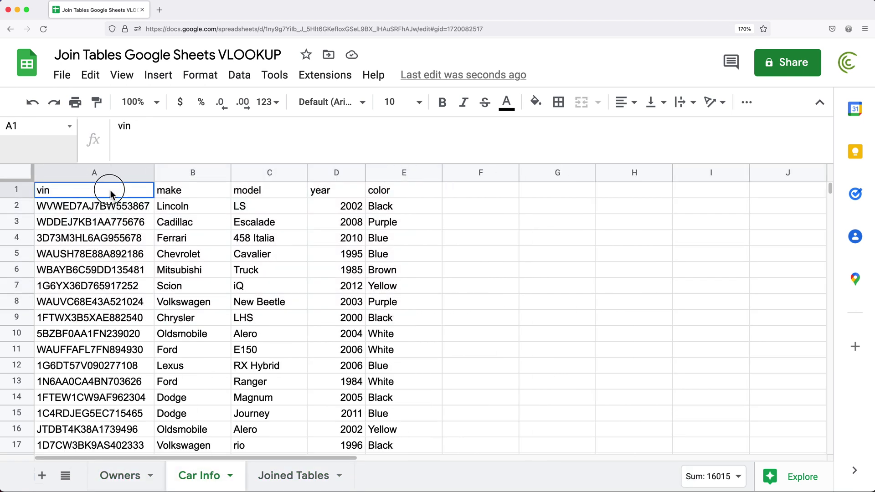
left_click_drag(111, 187, 337, 192)
left_click(297, 475)
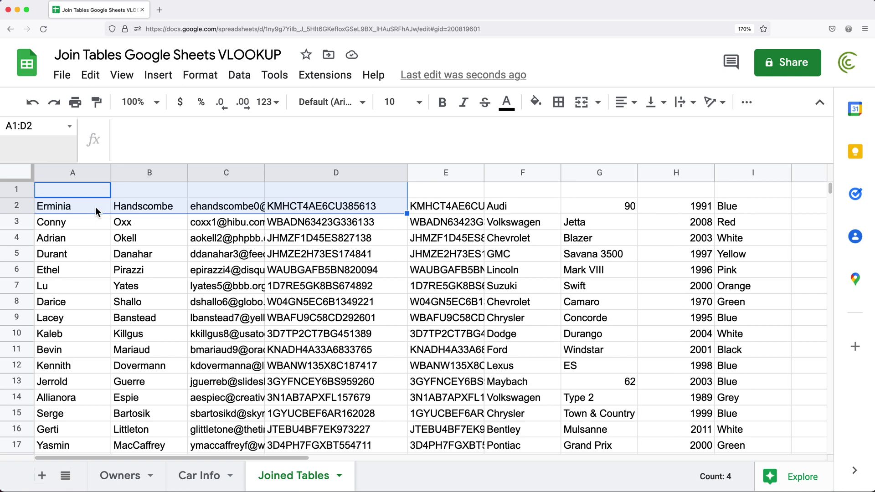
Delete the empty first row of Joined Tables so the combined formula starts in row 1
left_click(83, 223)
left_click(319, 221)
left_click(46, 206)
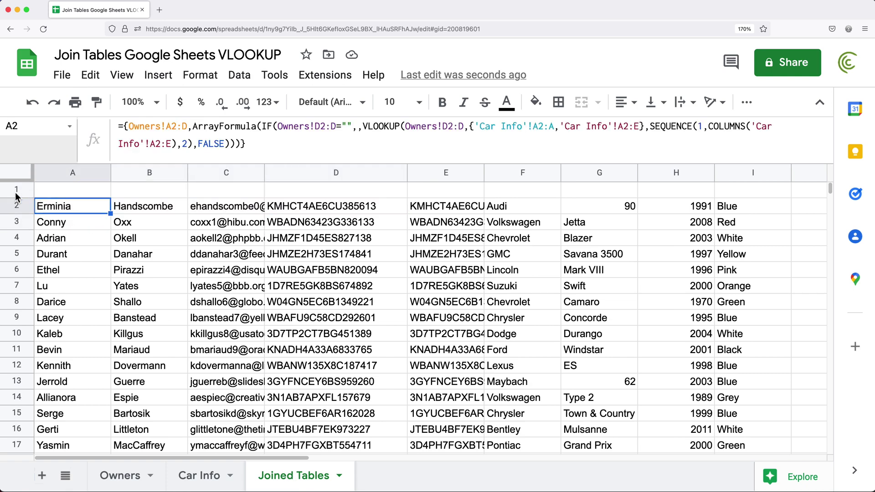
left_click(15, 193)
right_click(15, 194)
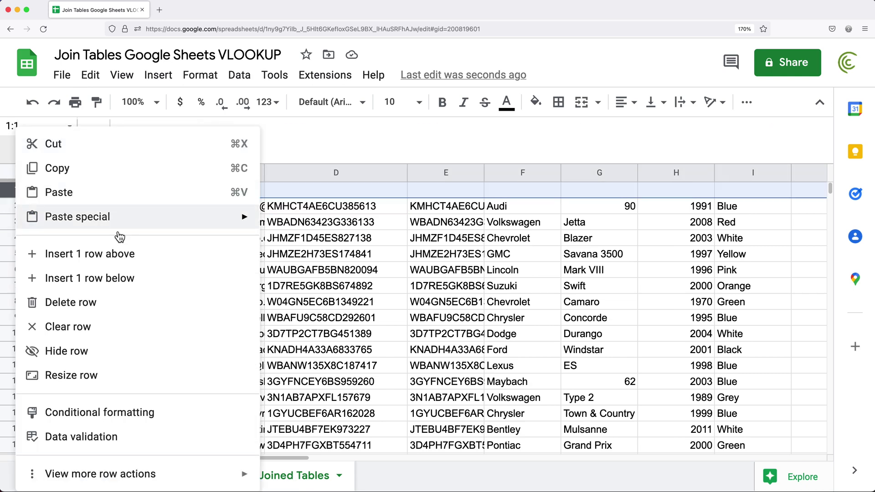
left_click(94, 311)
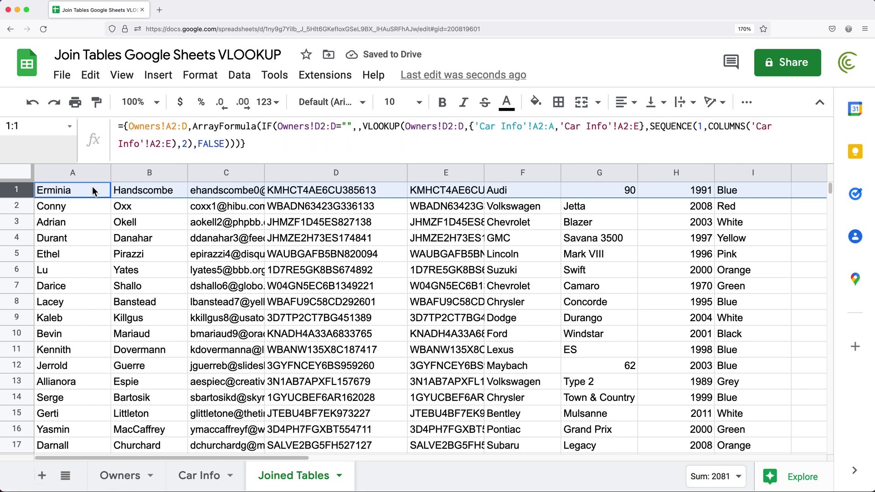
Cut everything after the opening ={ from the formula in A1 on Joined Tables, making room for header ranges
left_click(75, 193)
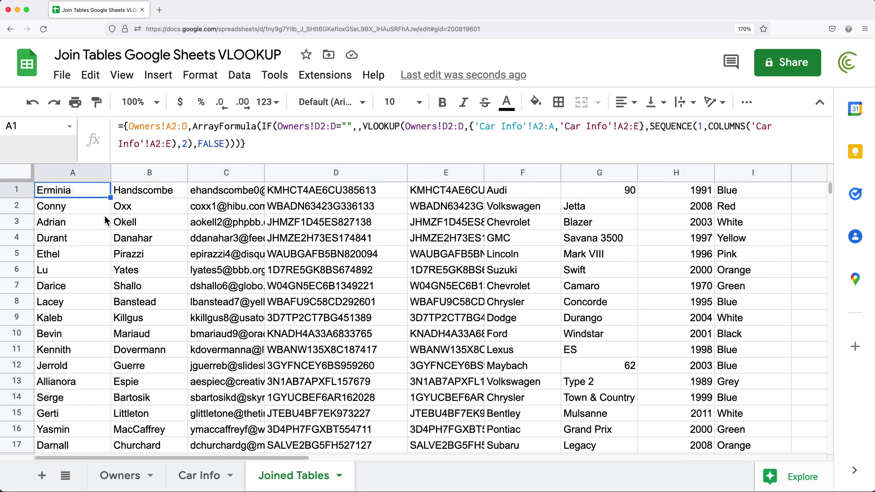
double_click(59, 199)
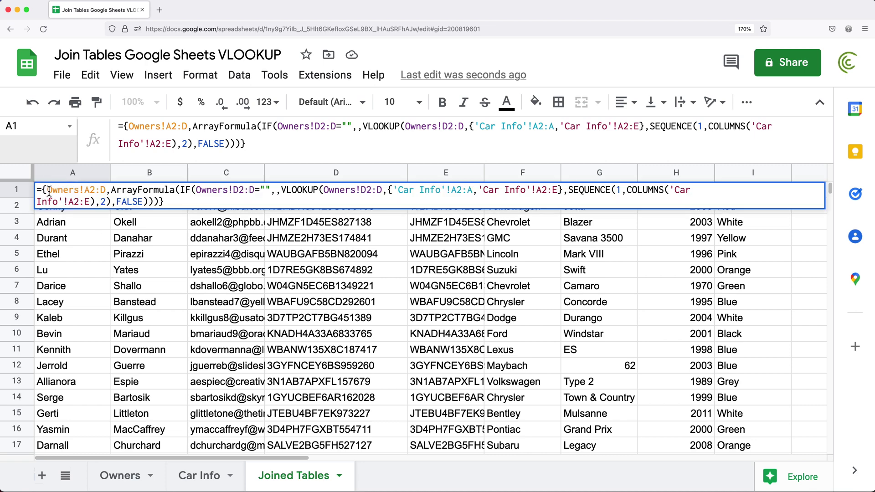
left_click(53, 195)
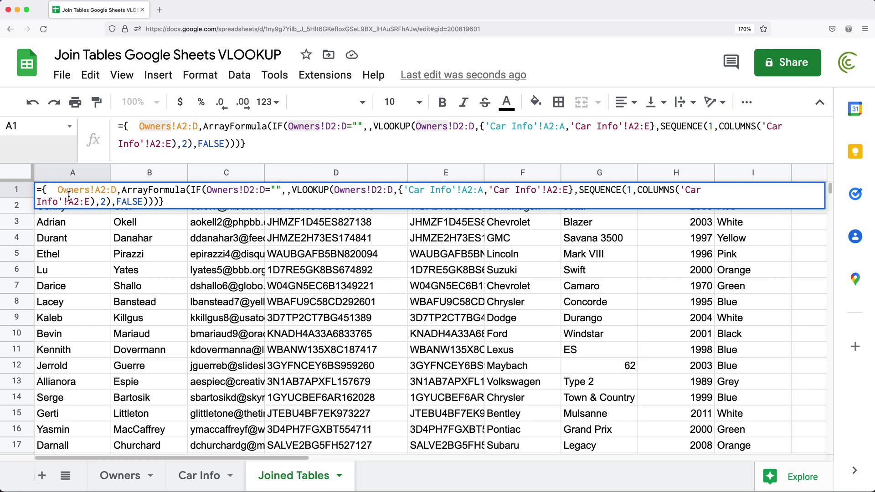
left_click(51, 193)
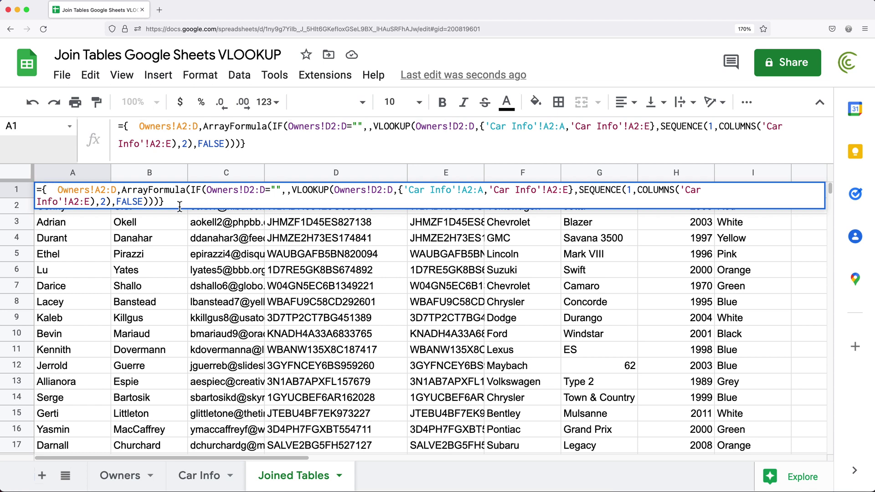
left_click(46, 192)
left_click_drag(46, 192, 198, 208)
key("super+c")
right_click(92, 194)
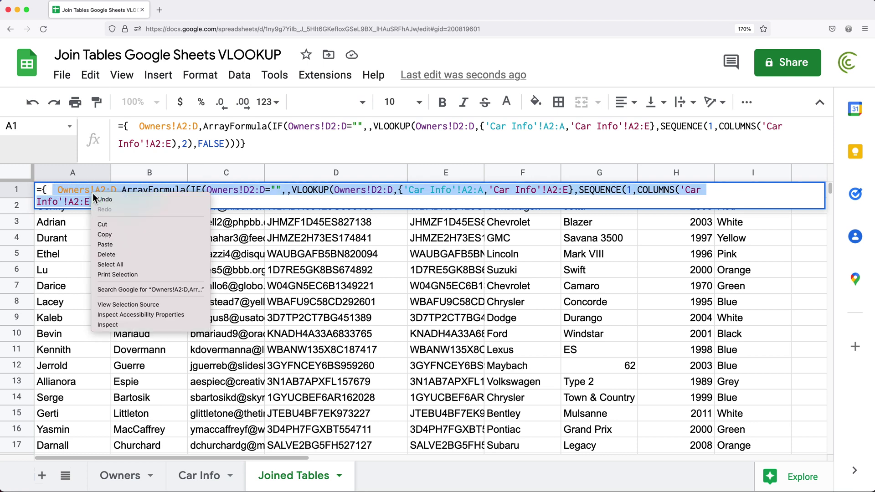
left_click(112, 225)
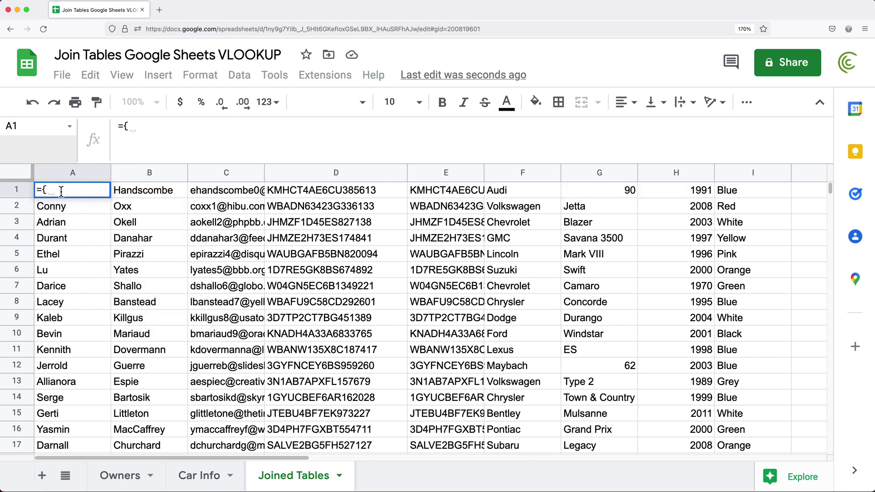
Reference the header ranges Owners!A1:D1 and 'Car Info'!A1:E1 side by side as the first row of the A1 array
left_click(120, 476)
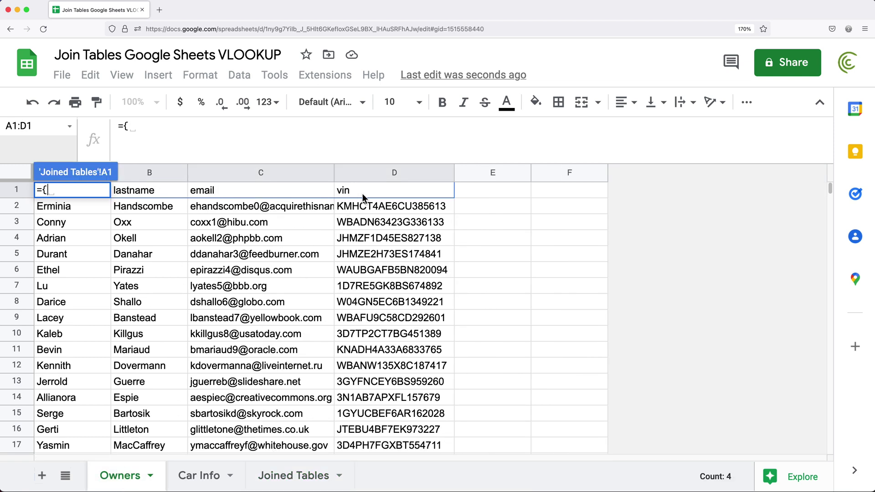
left_click_drag(358, 191, 63, 190)
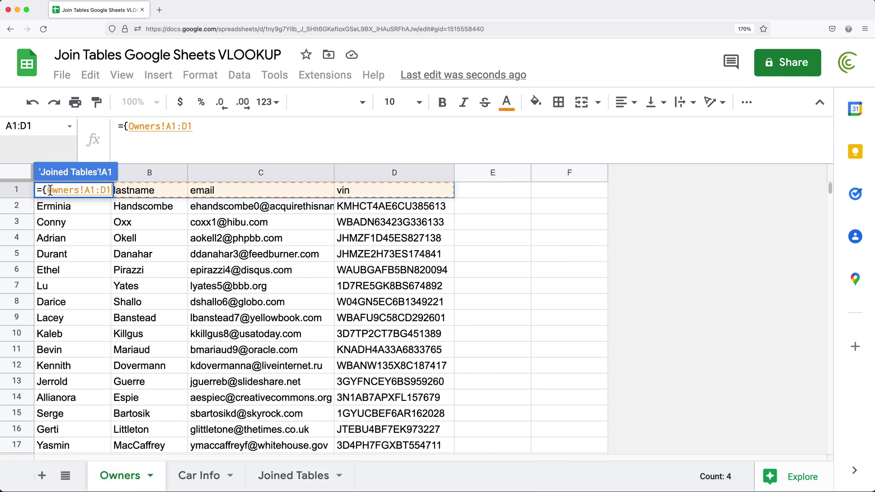
left_click(213, 127)
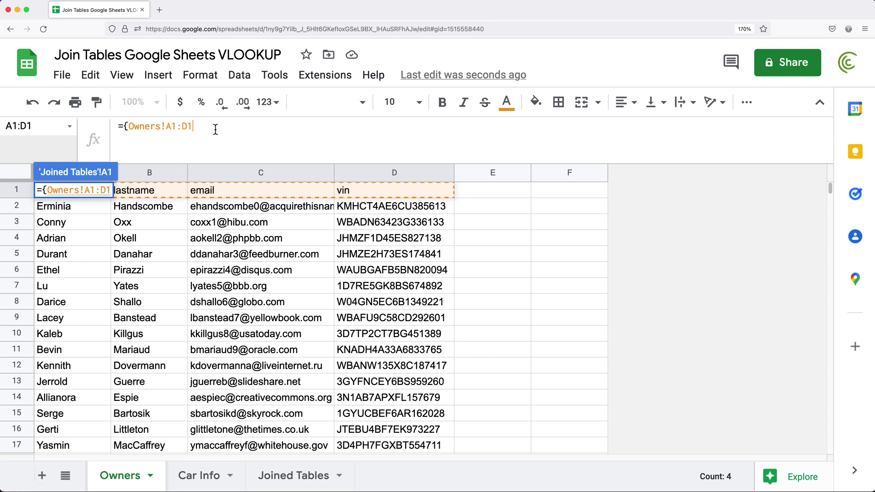
type(",")
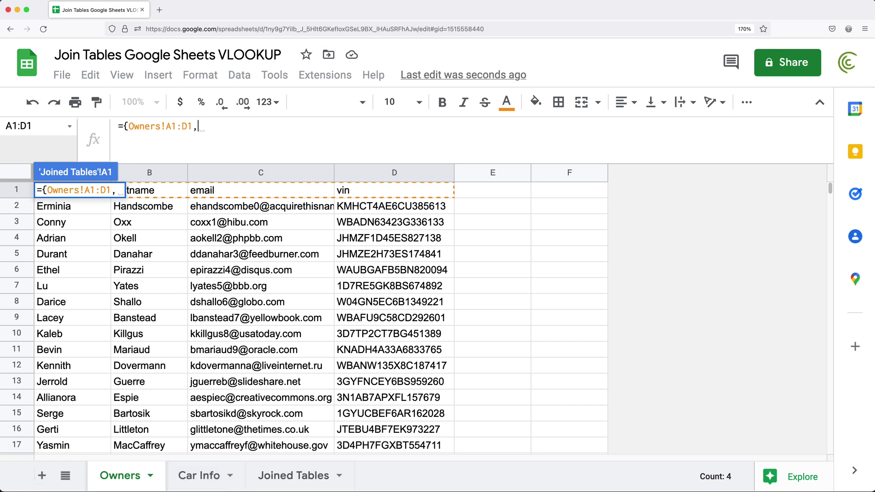
left_click(204, 486)
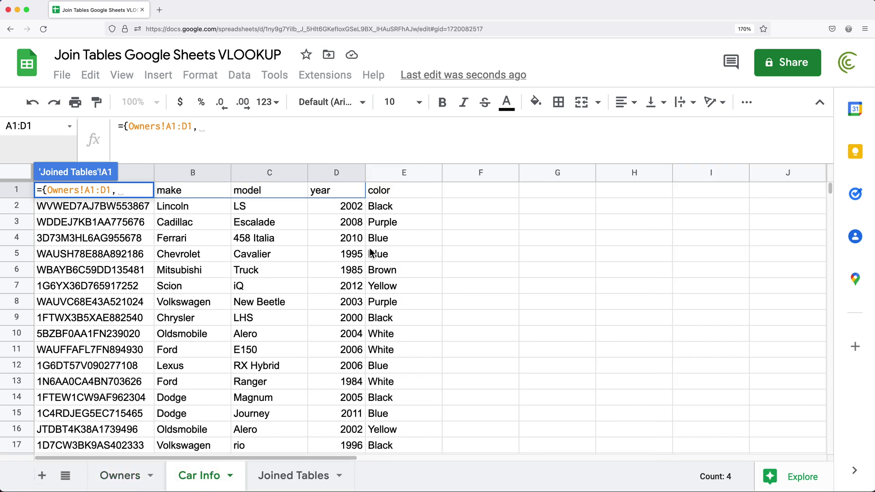
left_click_drag(398, 190, 91, 190)
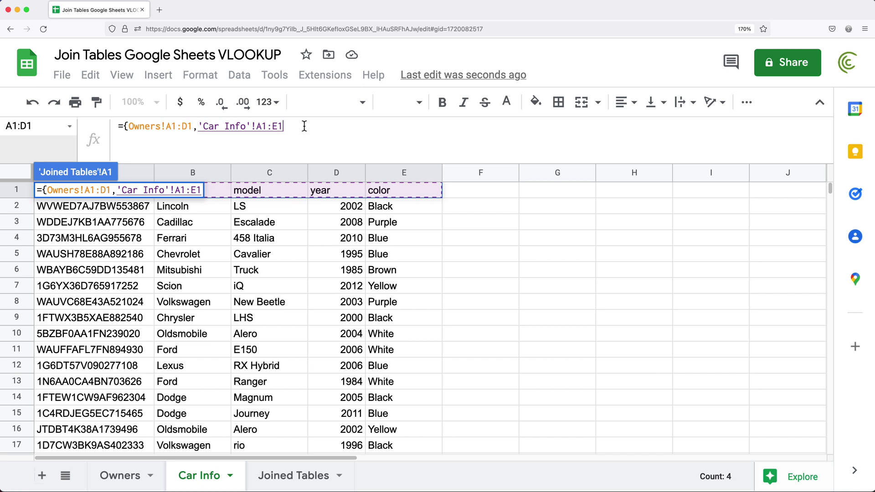
Add a semicolon, paste the cut formula part beneath the header references, and commit the A1 formula
type(";")
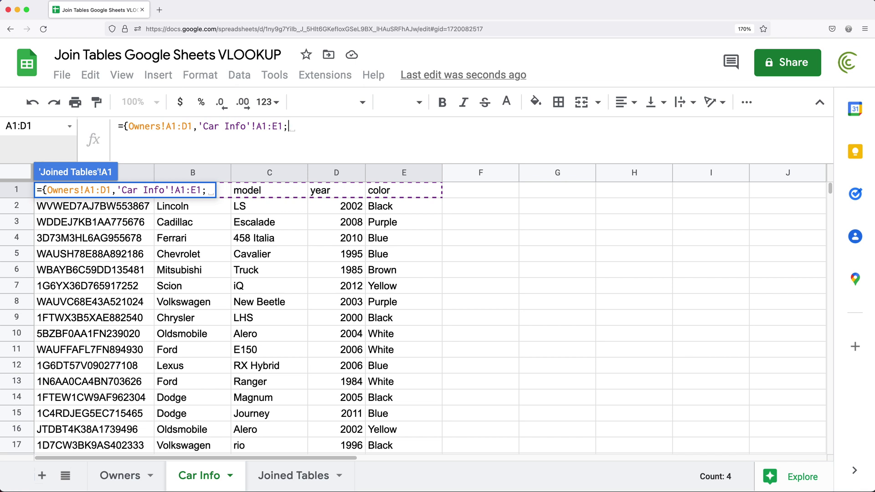
key("super+v")
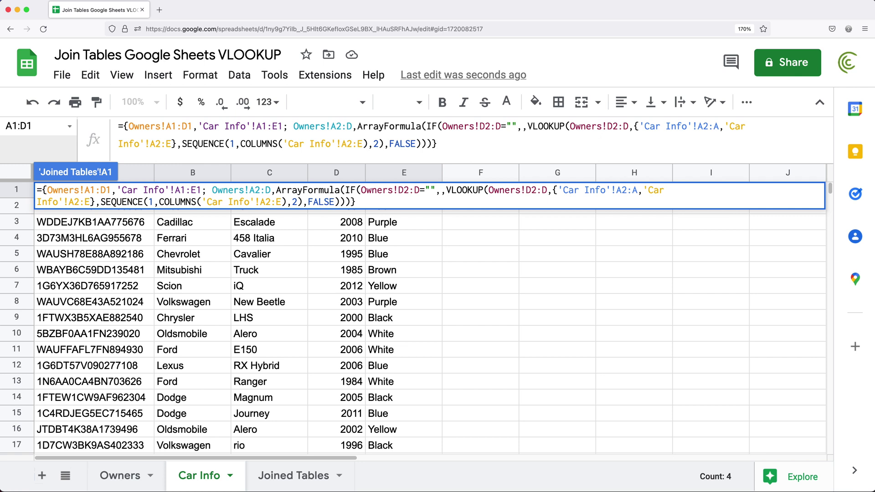
key("Return")
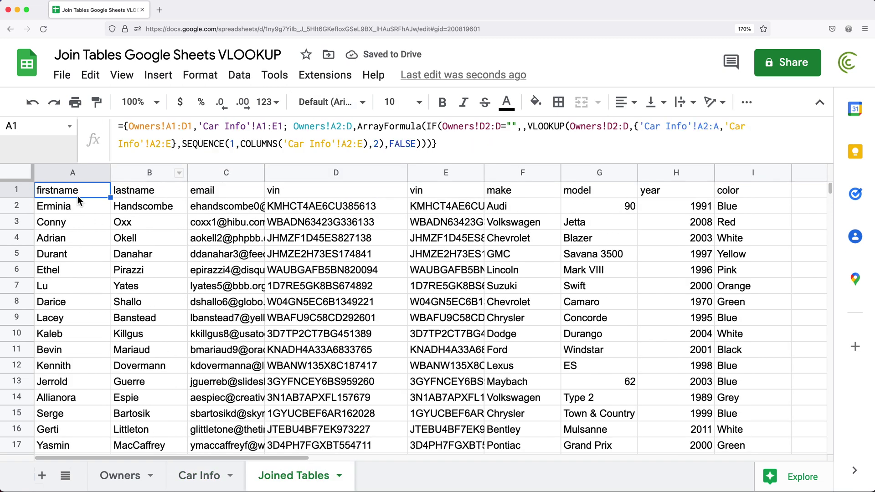
Widen column C slightly and check the combined header row from the owner columns through the car columns
left_click_drag(74, 195, 300, 169)
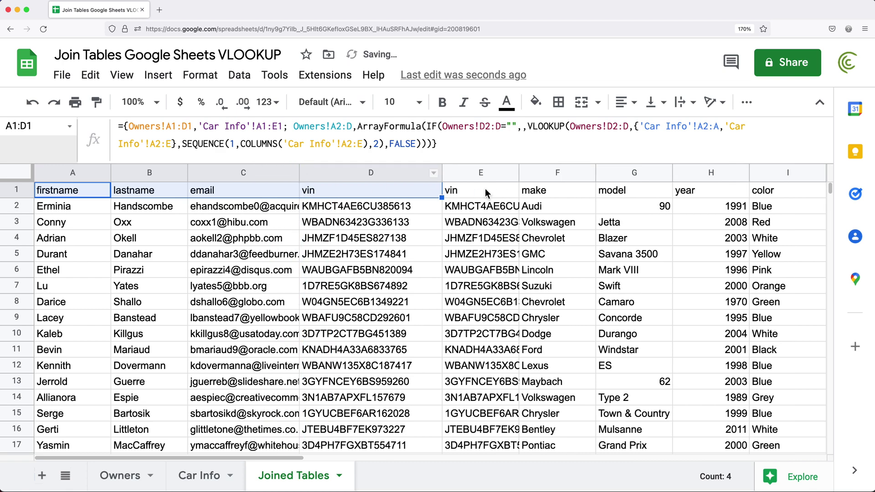
left_click(484, 189)
left_click_drag(600, 201, 710, 191)
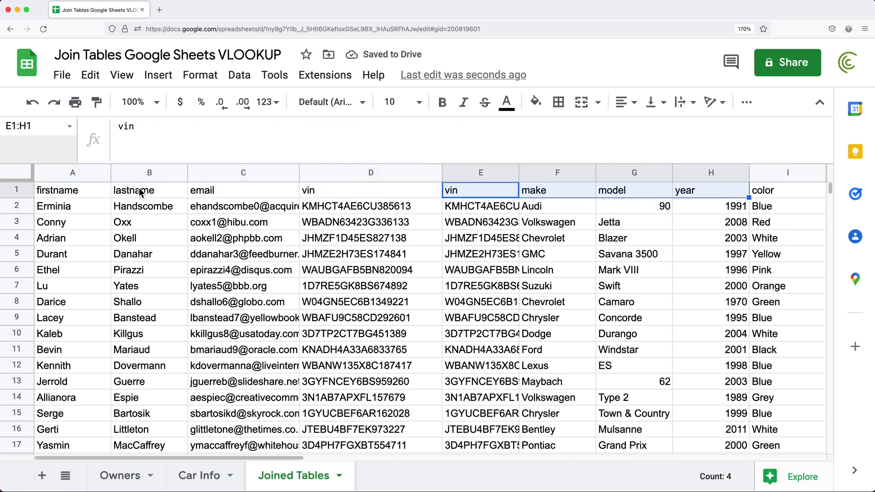
Wrap the A1 array as the data argument of a QUERY function and add a comma for its query argument
left_click(93, 195)
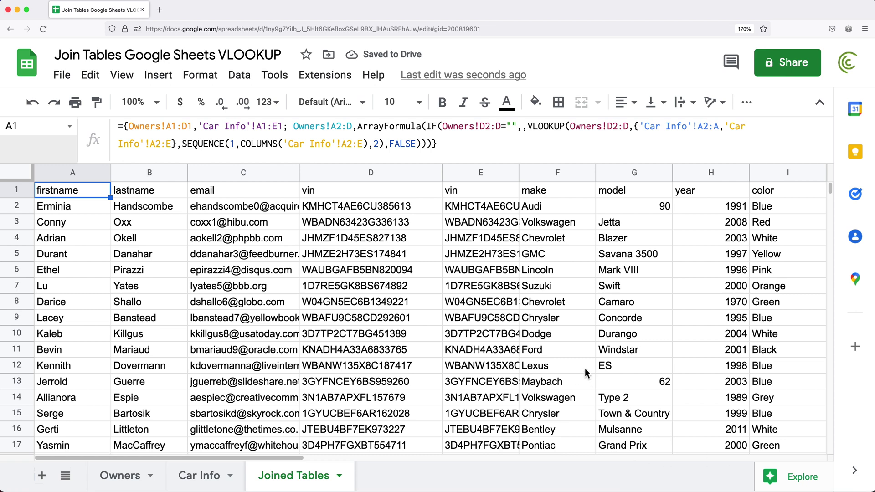
left_click(76, 190)
double_click(79, 195)
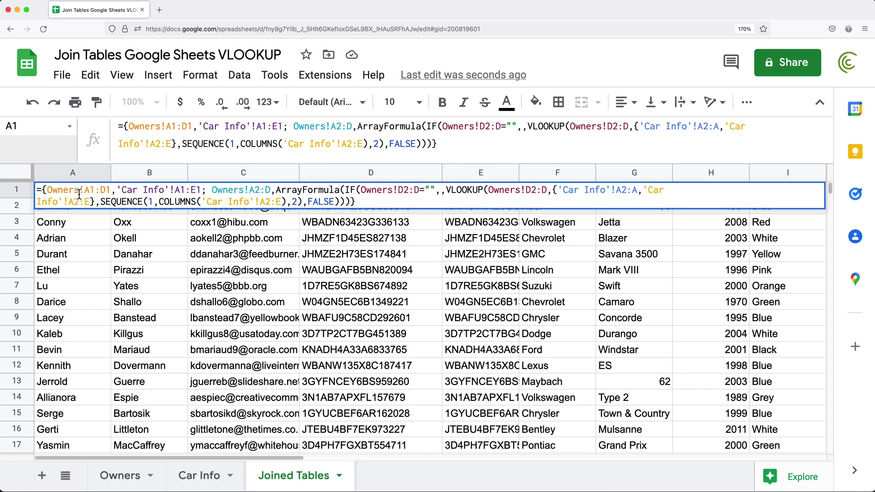
left_click(44, 192)
type("QUERY(")
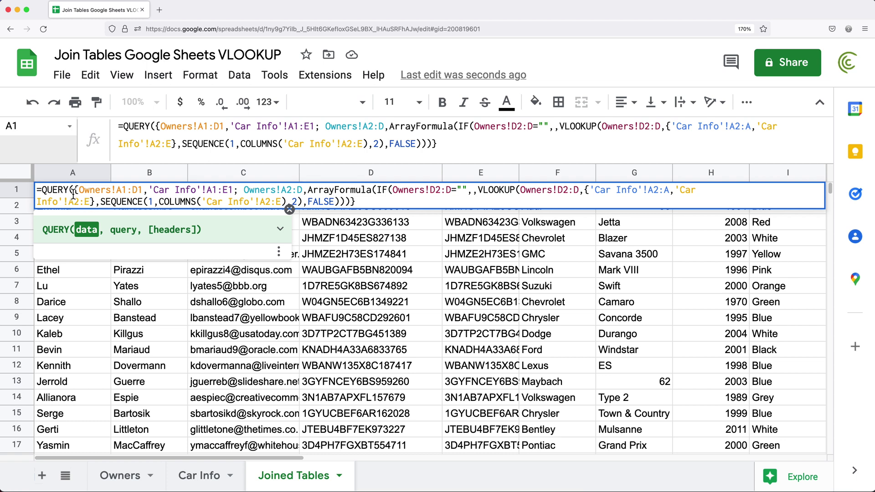
left_click_drag(73, 191, 150, 194)
key("super+a")
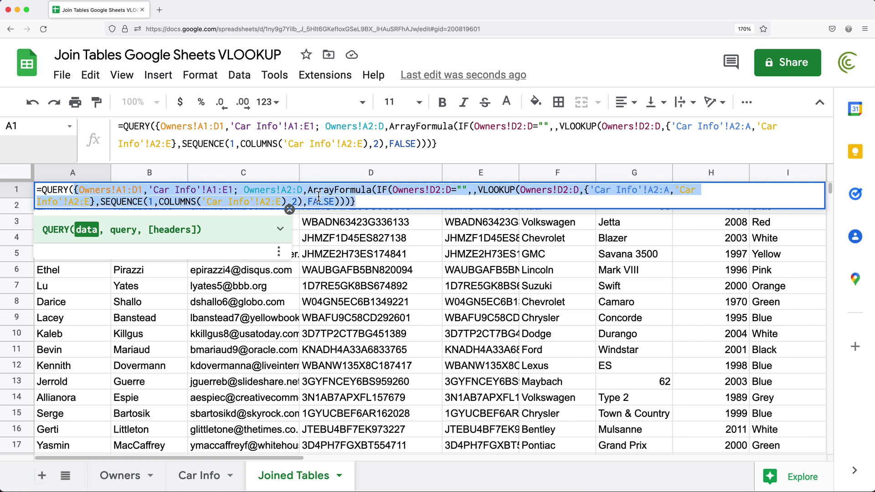
left_click(385, 205)
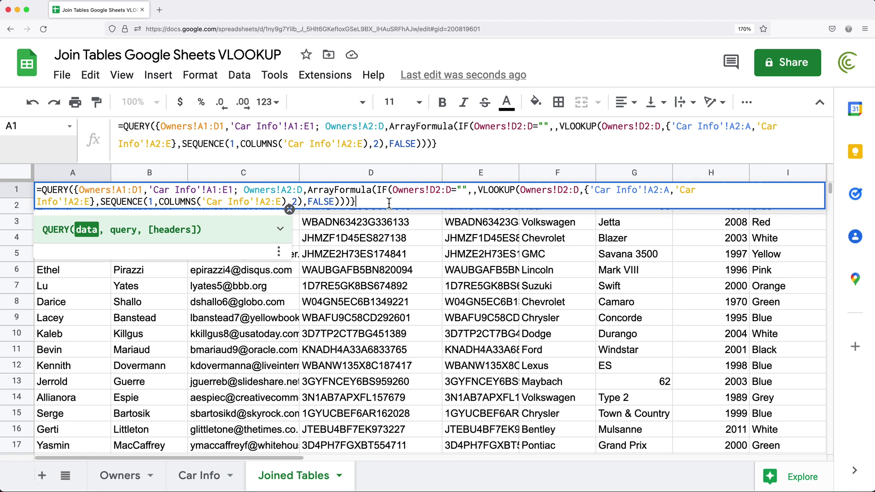
type(",")
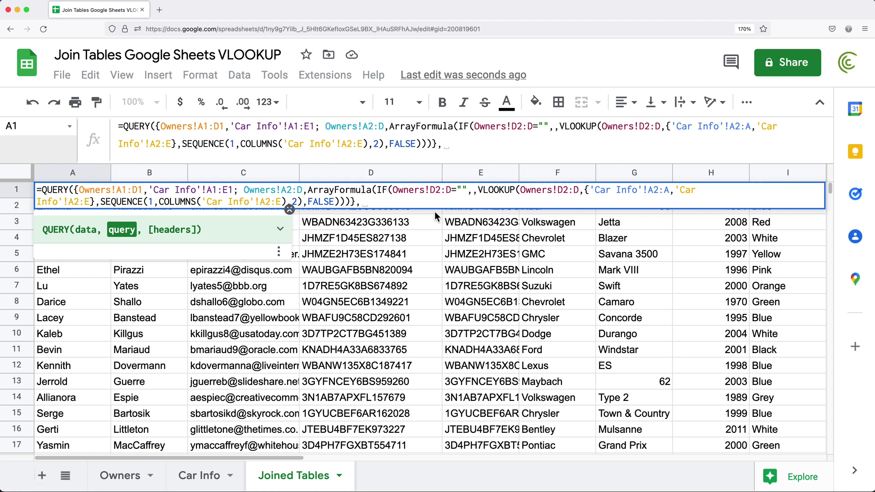
Start the QUERY string with "SELECT Col4" to put the owners' vin first
key("BackSpace")
type("\"SE")
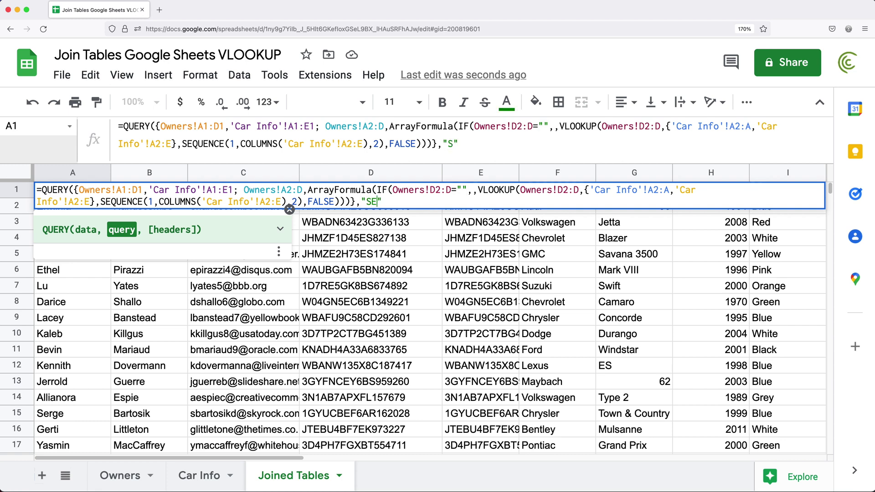
type("LECT")
type("Col4")
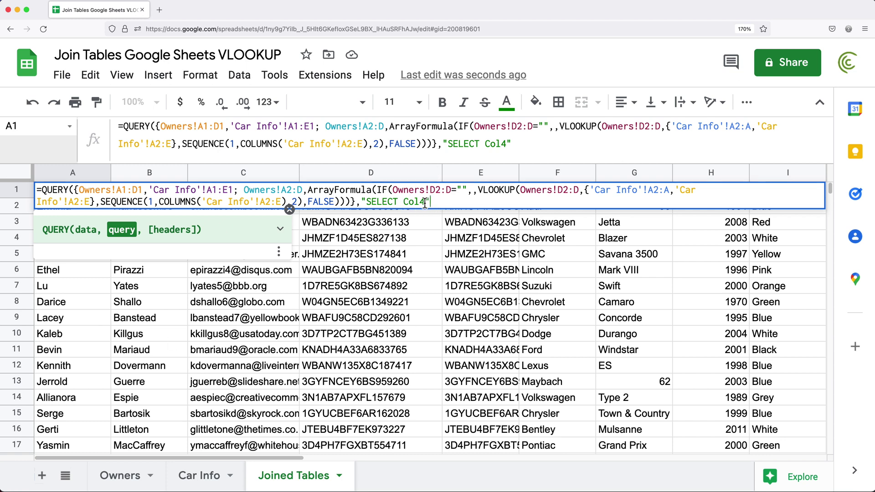
Extend the SELECT list with Col1, Col2, Col6, Col7 and close the query string
type(",")
type("C")
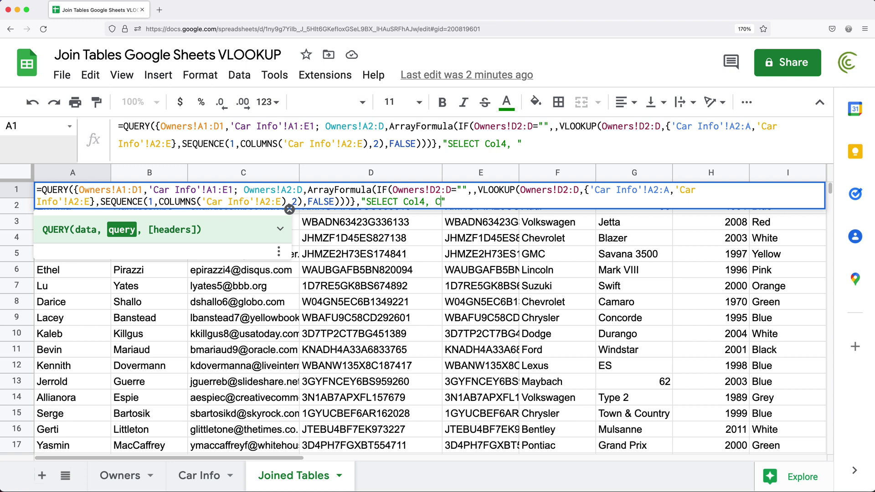
type("ol1, col2")
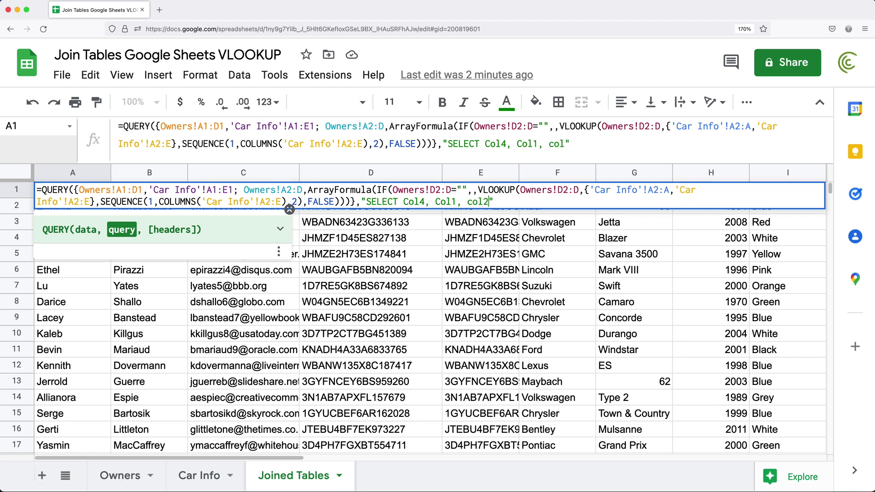
key("BackSpace")
key("BackSpace")
key("BackSpace")
key("BackSpace")
type("Col")
type("2")
type("Col6, Col")
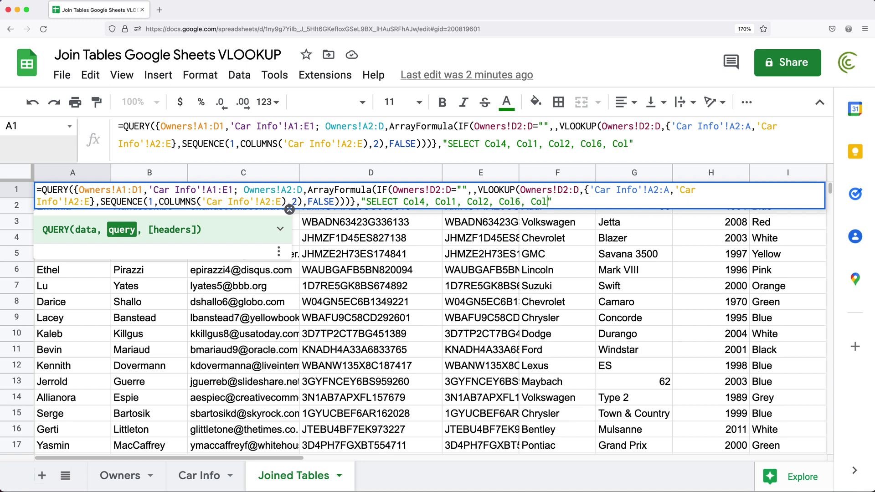
type("7\",")
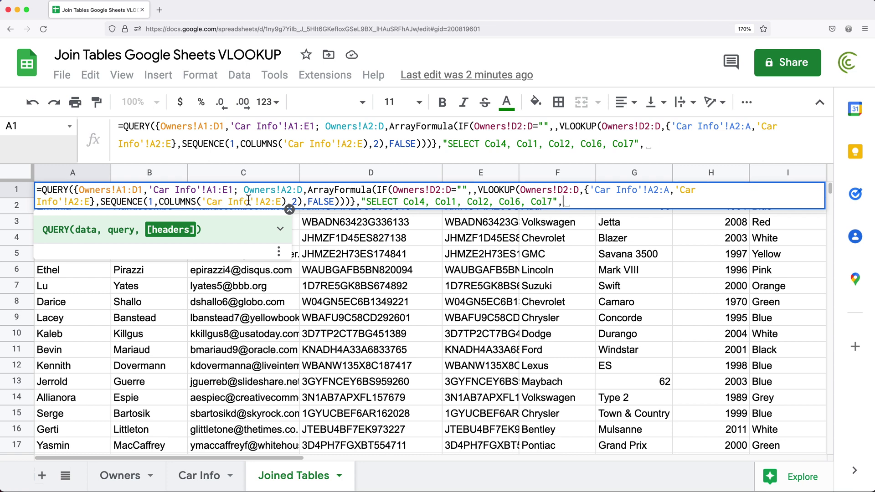
Set the QUERY headers argument to 1, close the function, and commit the A1 formula
type("1")
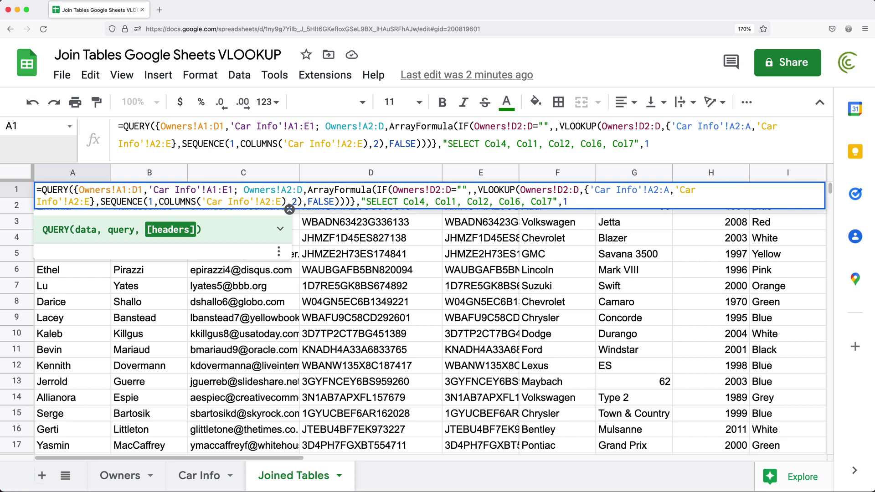
type(")")
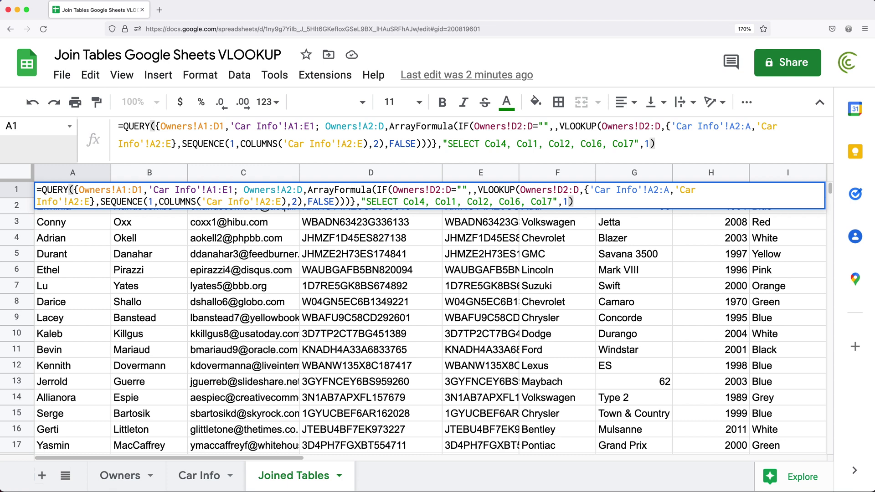
key("Return")
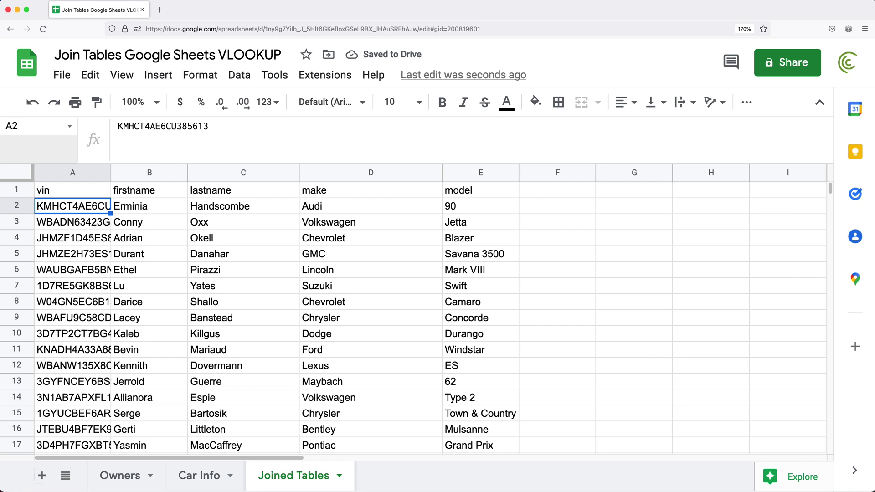
Add the condition WHERE Col6 = 'BMW' after the SELECT list in the A1 QUERY string and commit the formula
left_click(73, 193)
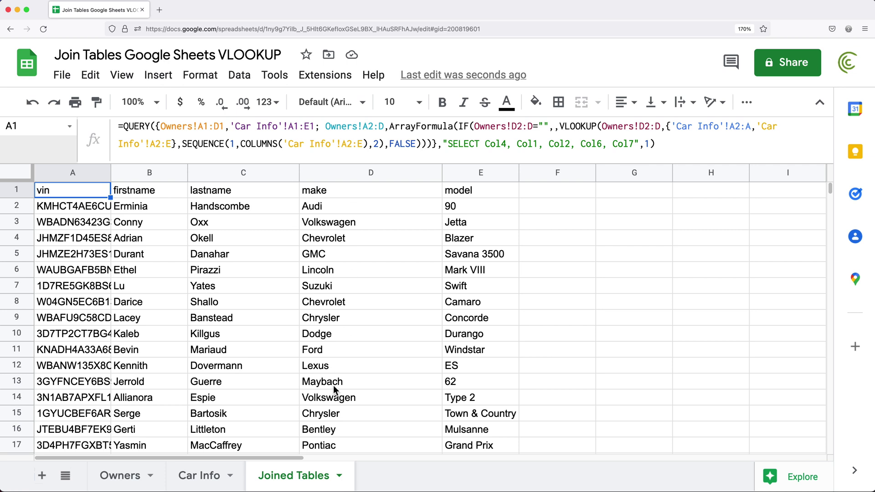
double_click(73, 195)
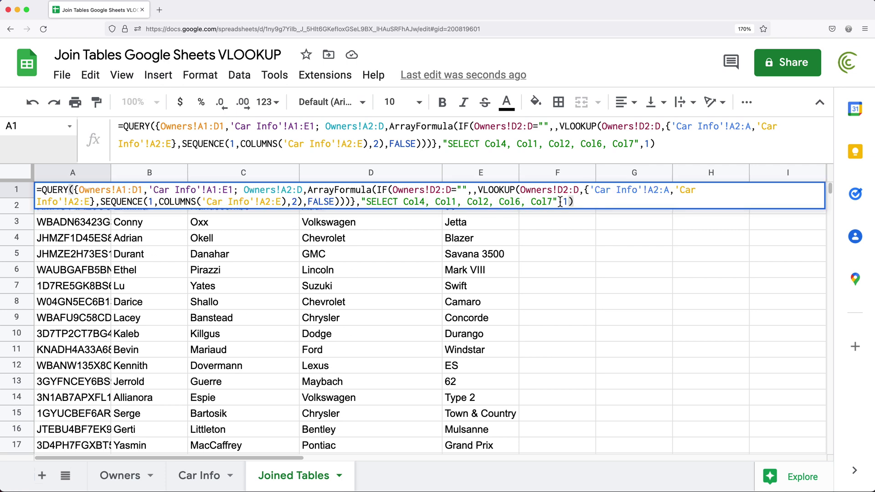
type("WHERE")
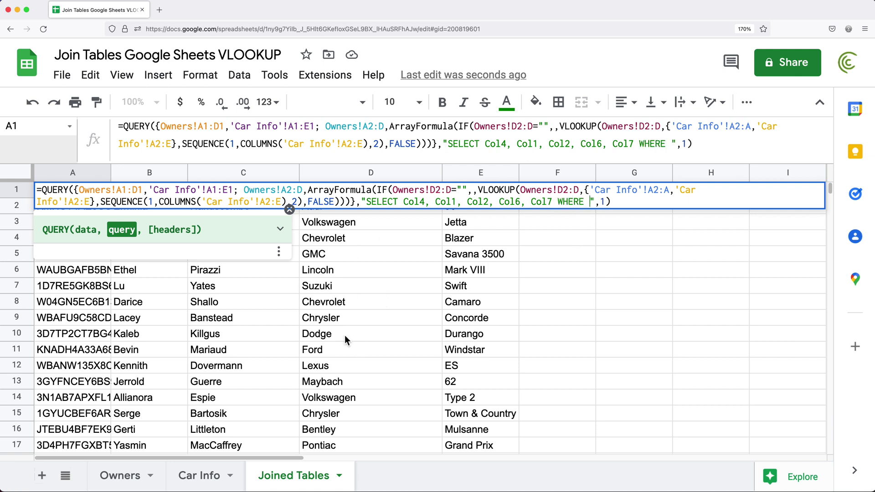
double_click(509, 201)
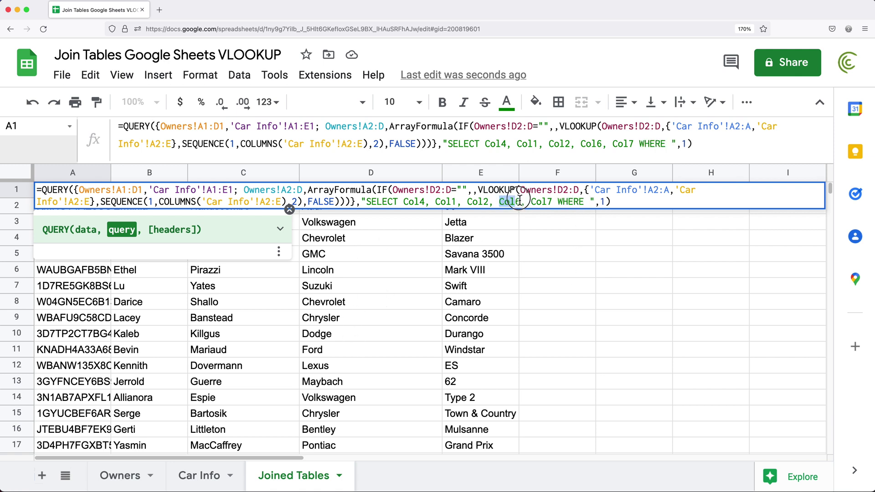
left_click(614, 200)
type("Col6 = ")
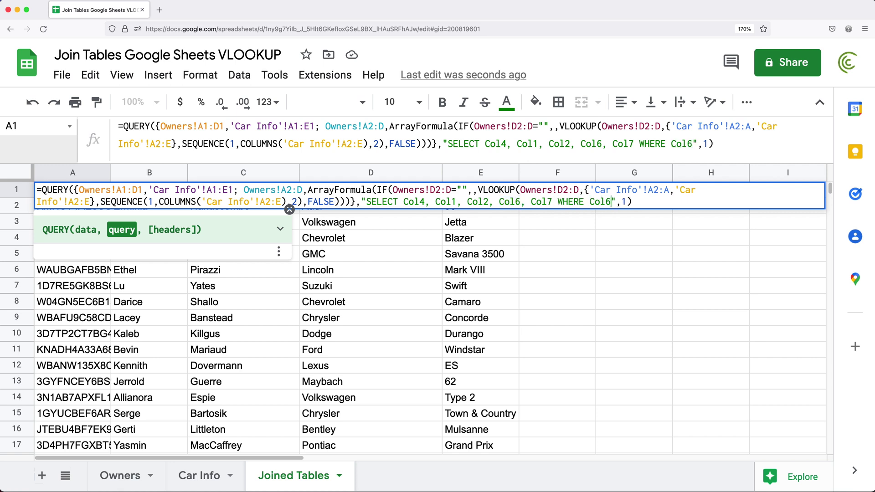
type("''")
key("Left")
type("BMW")
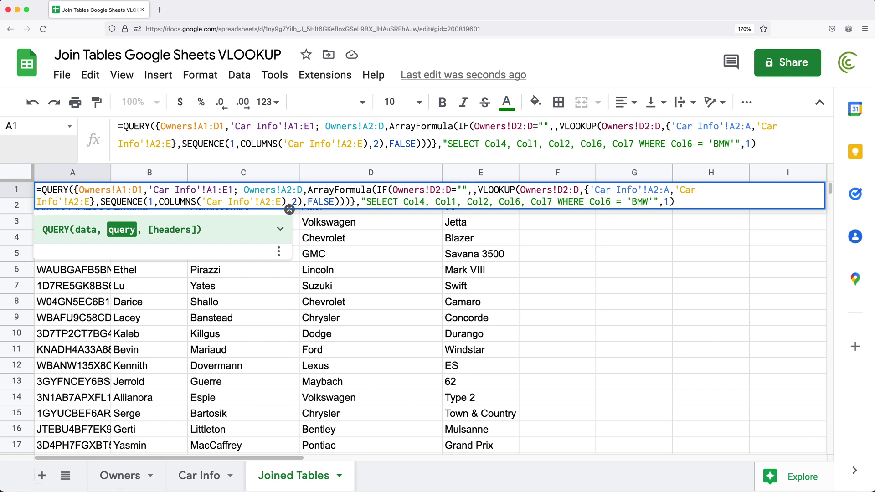
key("Return")
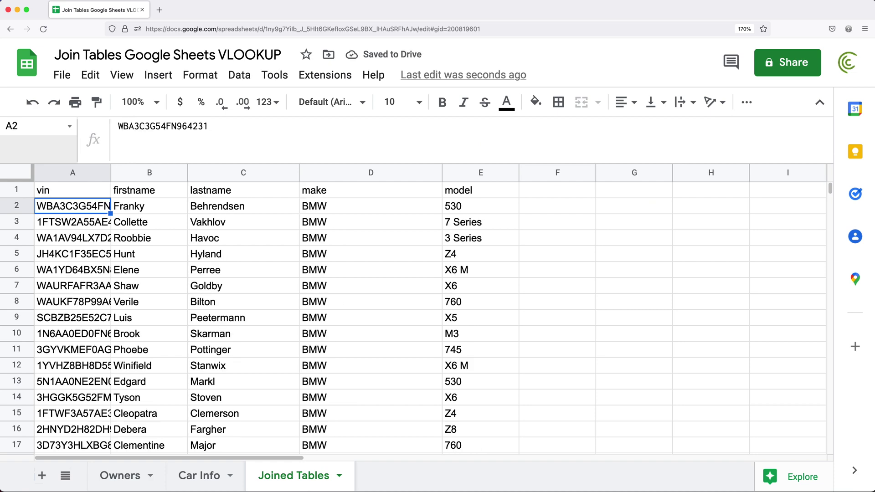
Look through the filtered rows on Joined Tables and reopen the A1 QUERY formula for editing
scroll(388, 225, "down", 5)
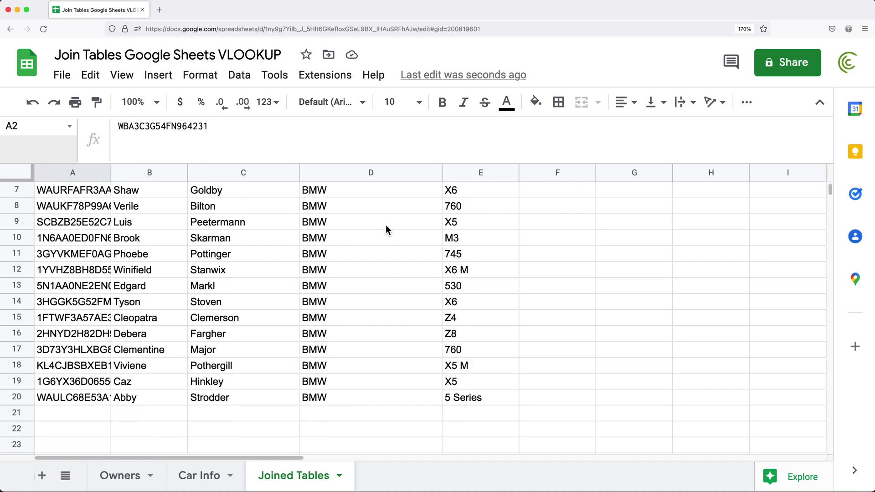
scroll(387, 225, "up", 5)
left_click(71, 195)
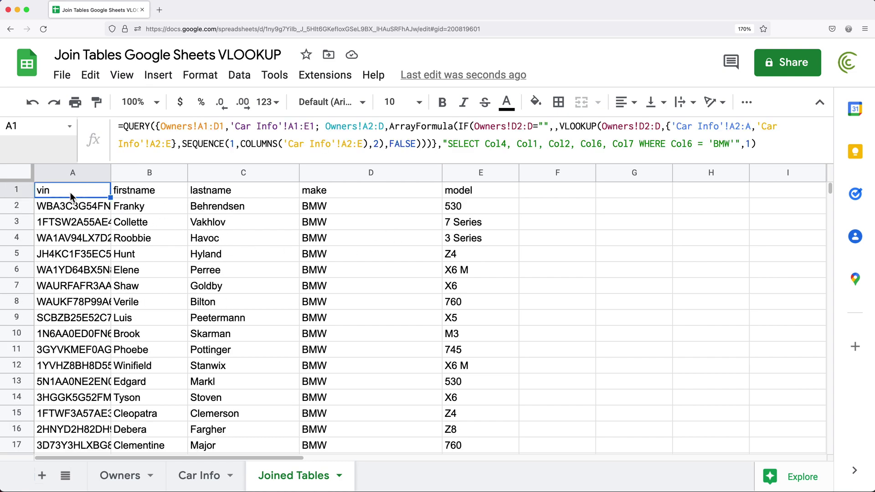
double_click(70, 192)
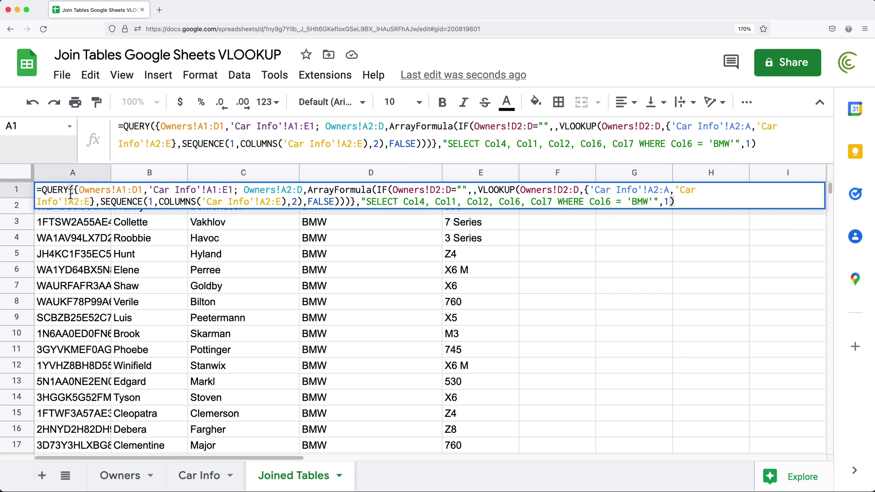